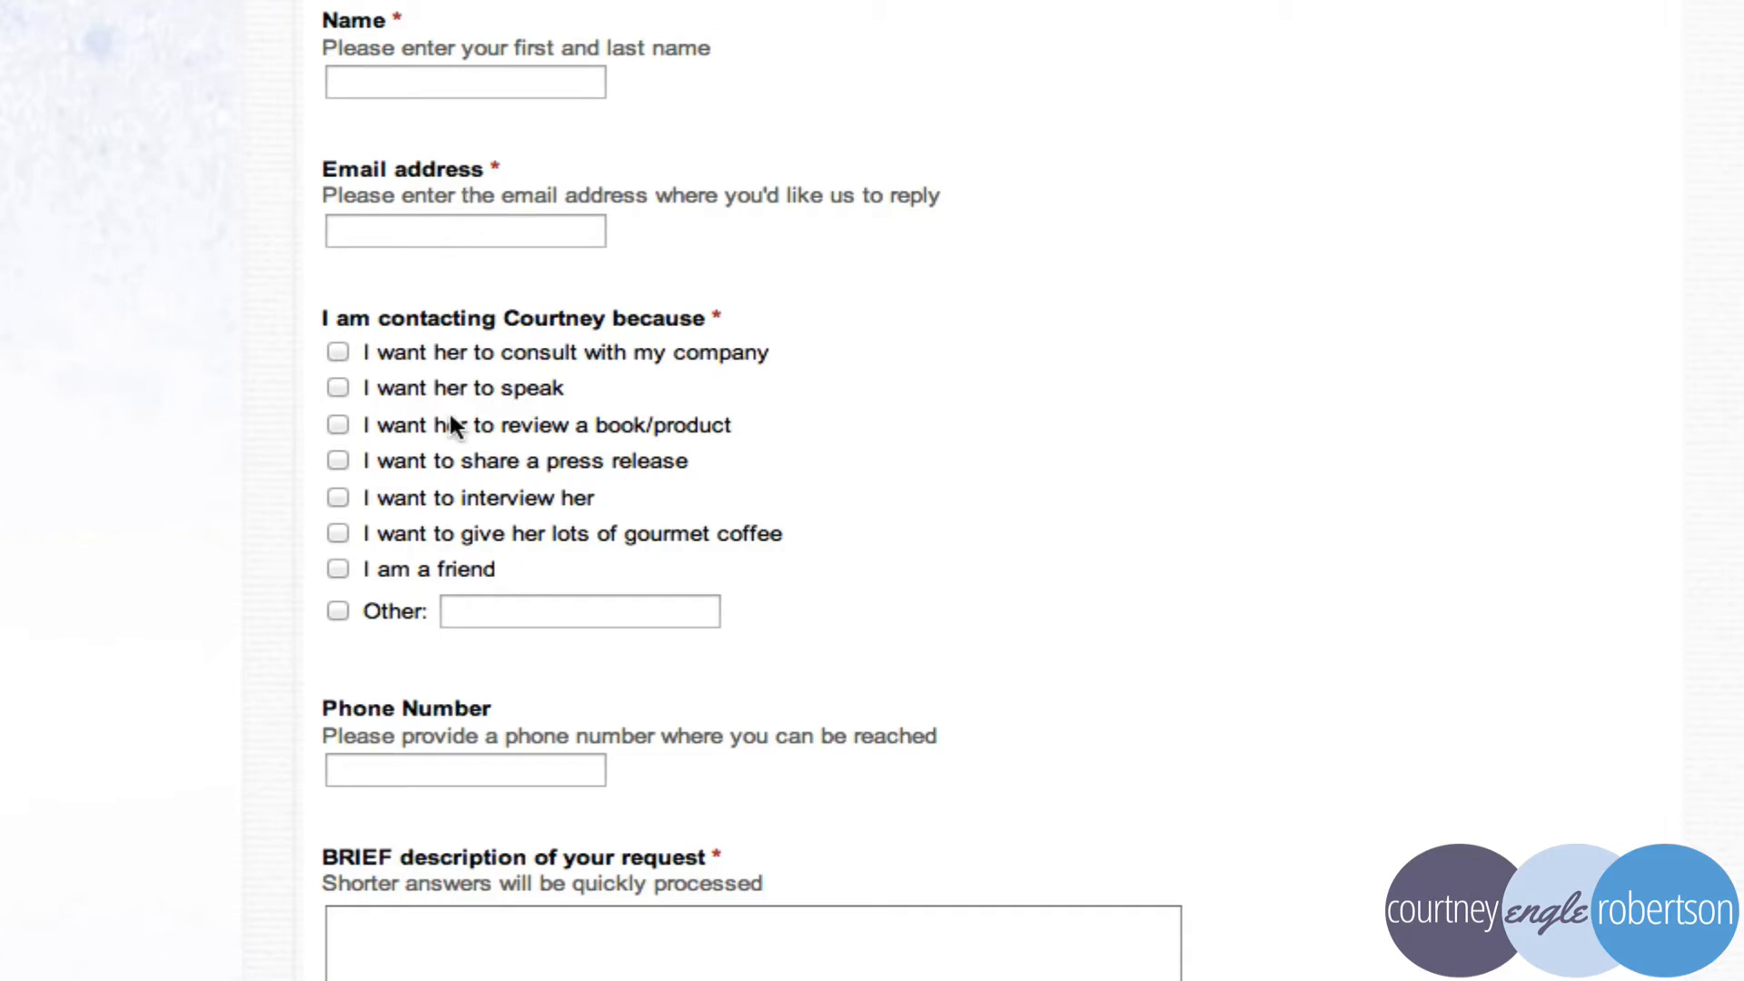
# Review the questions and answer fields of the existing contact form on the website
pyautogui.scroll(-5, 450, 427)
pyautogui.scroll(4, 463, 345)
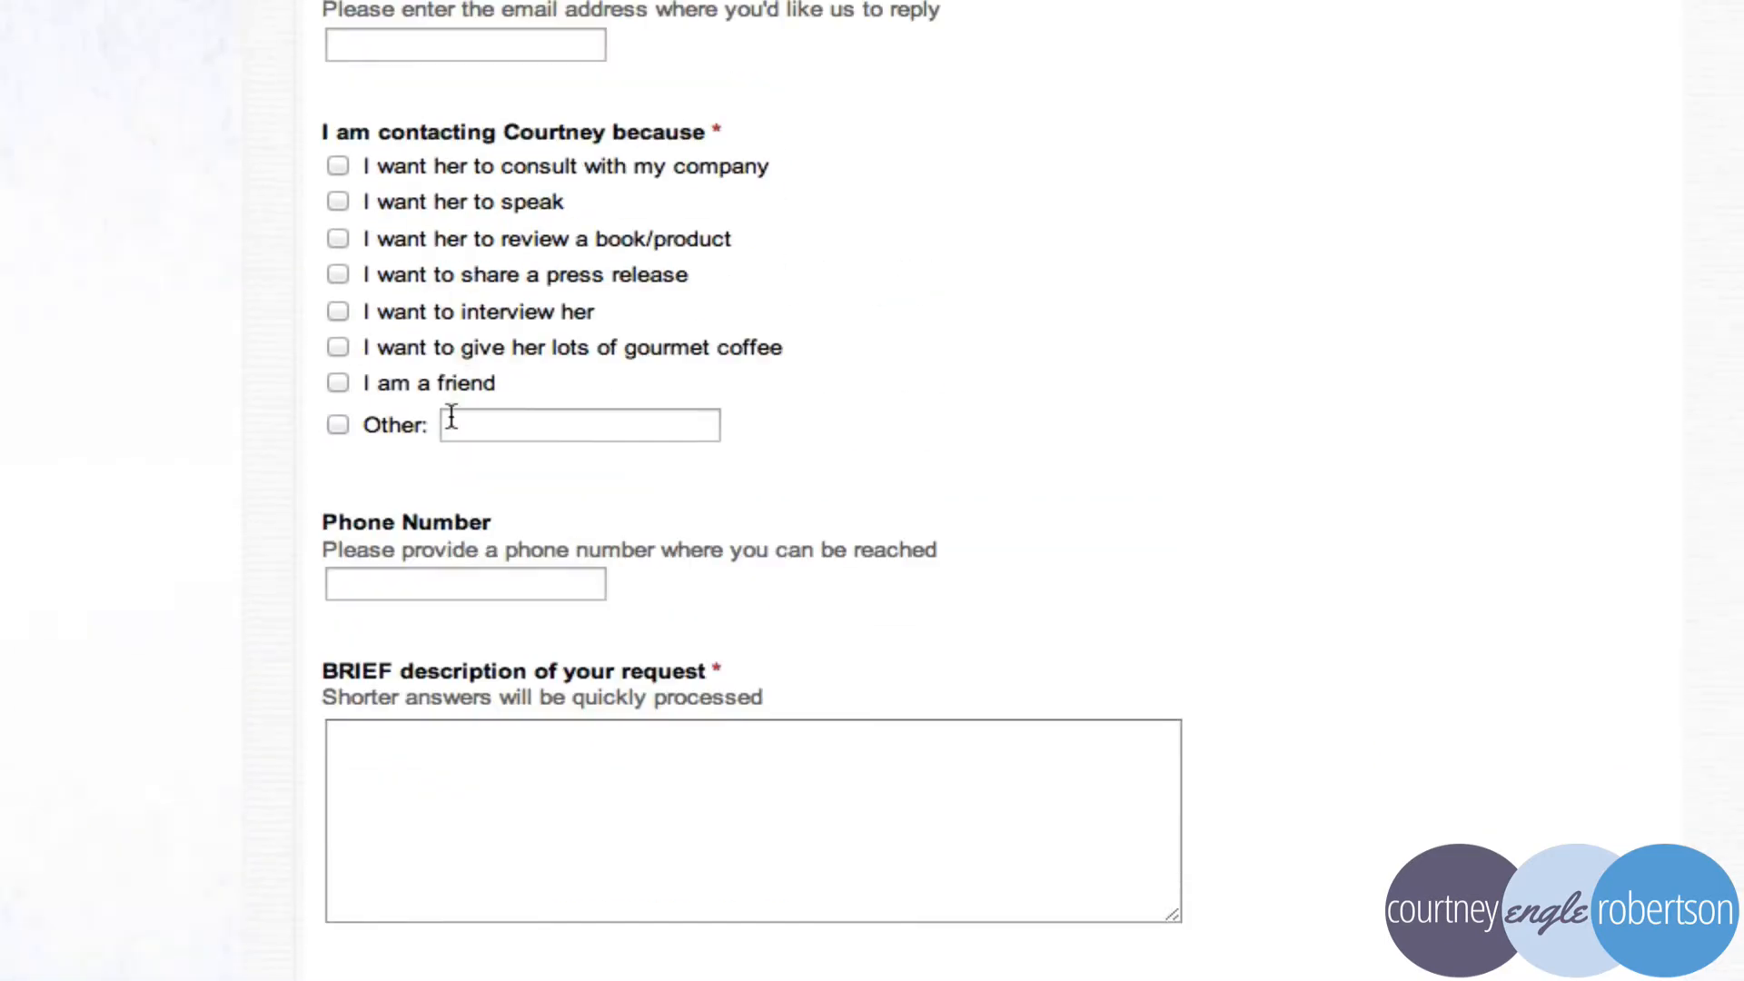
pyautogui.scroll(-2, 482, 229)
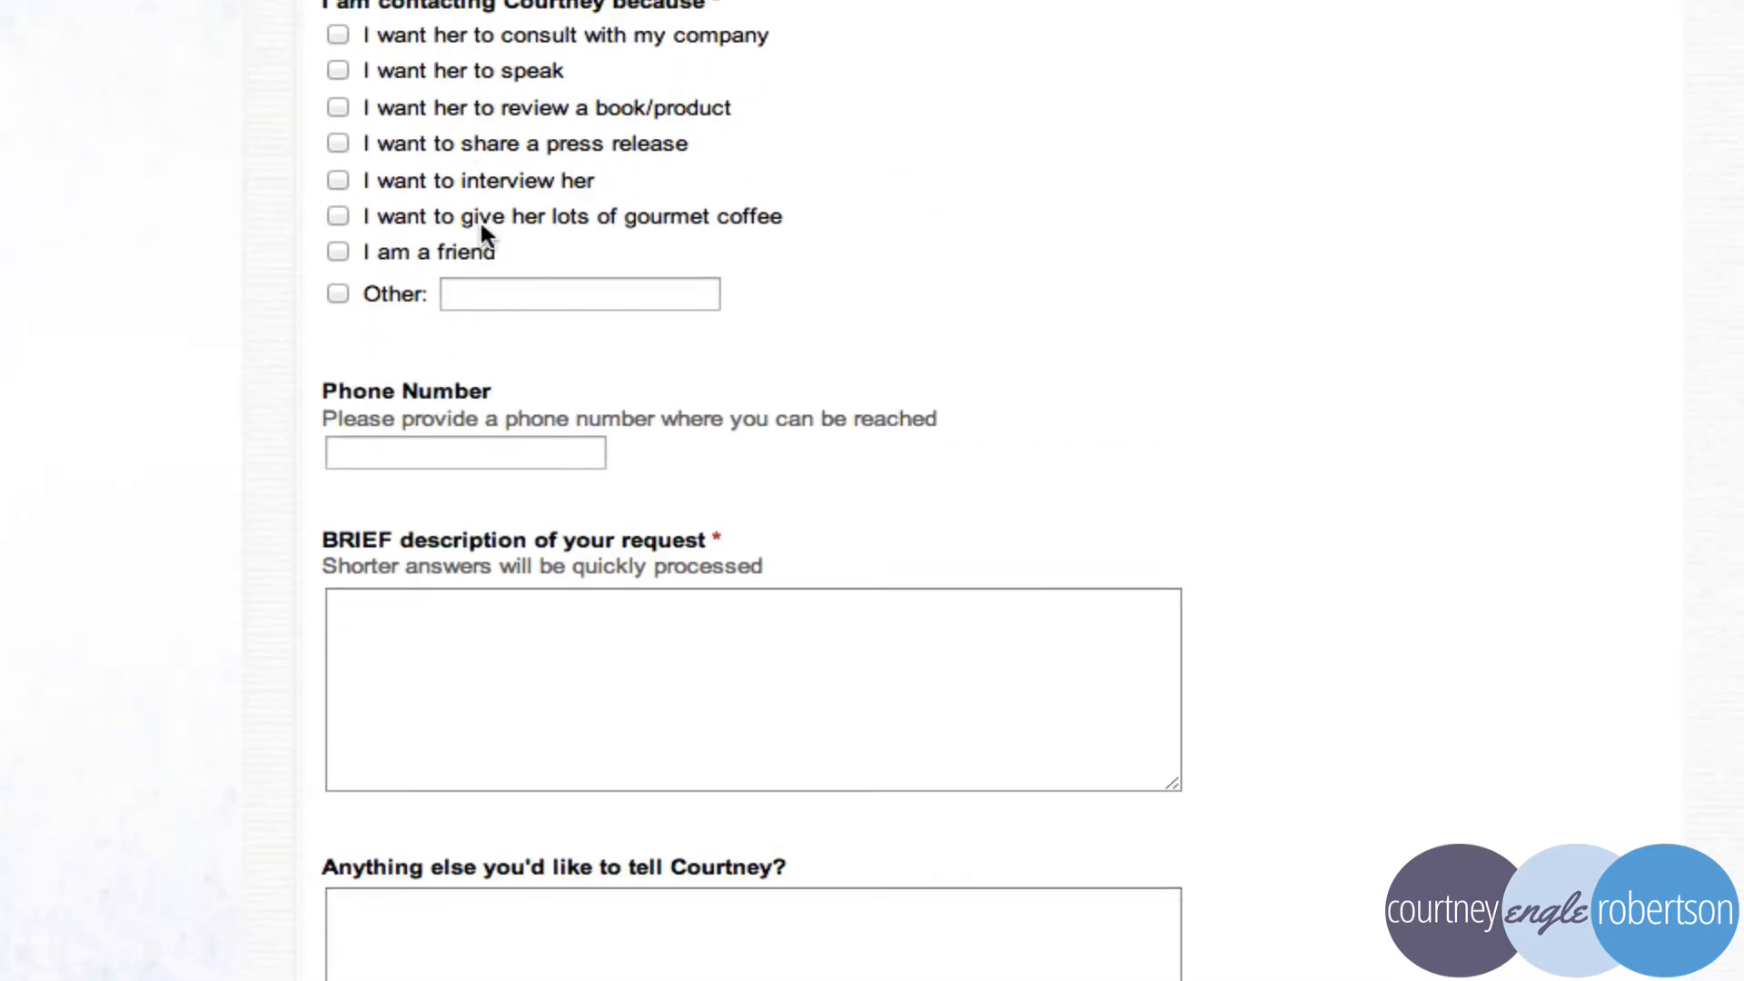
pyautogui.click(373, 451)
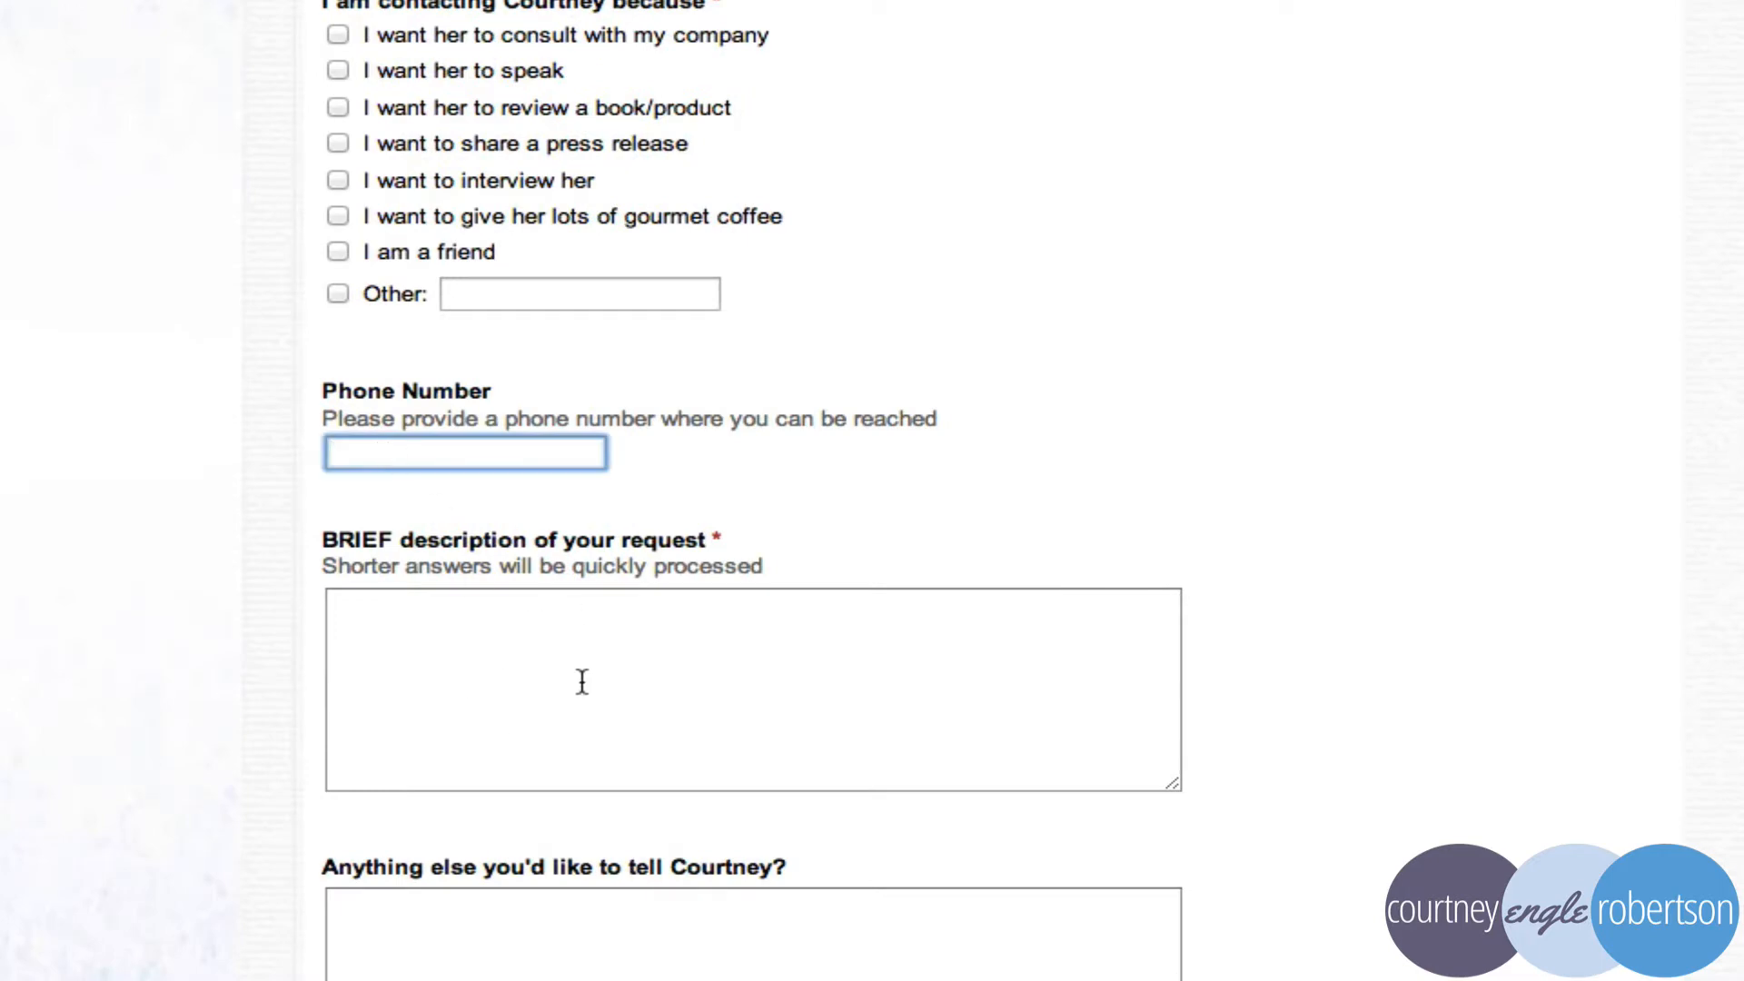
pyautogui.scroll(-1, 581, 683)
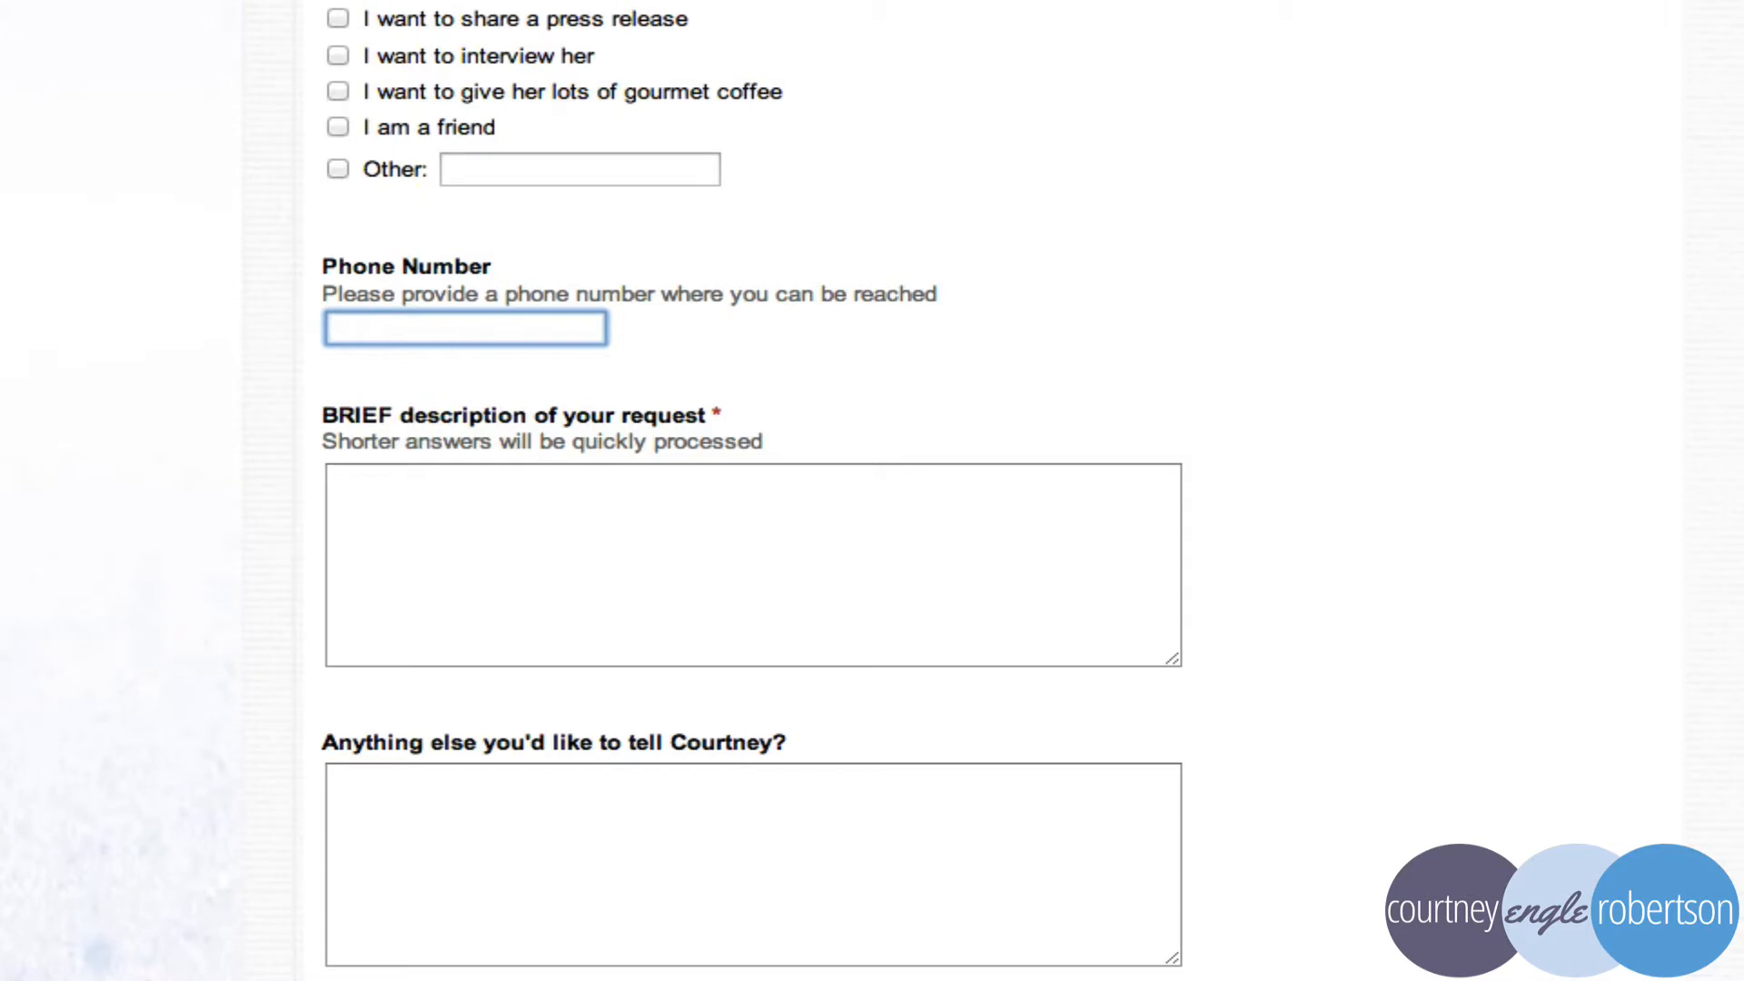
pyautogui.scroll(-4, 726, 490)
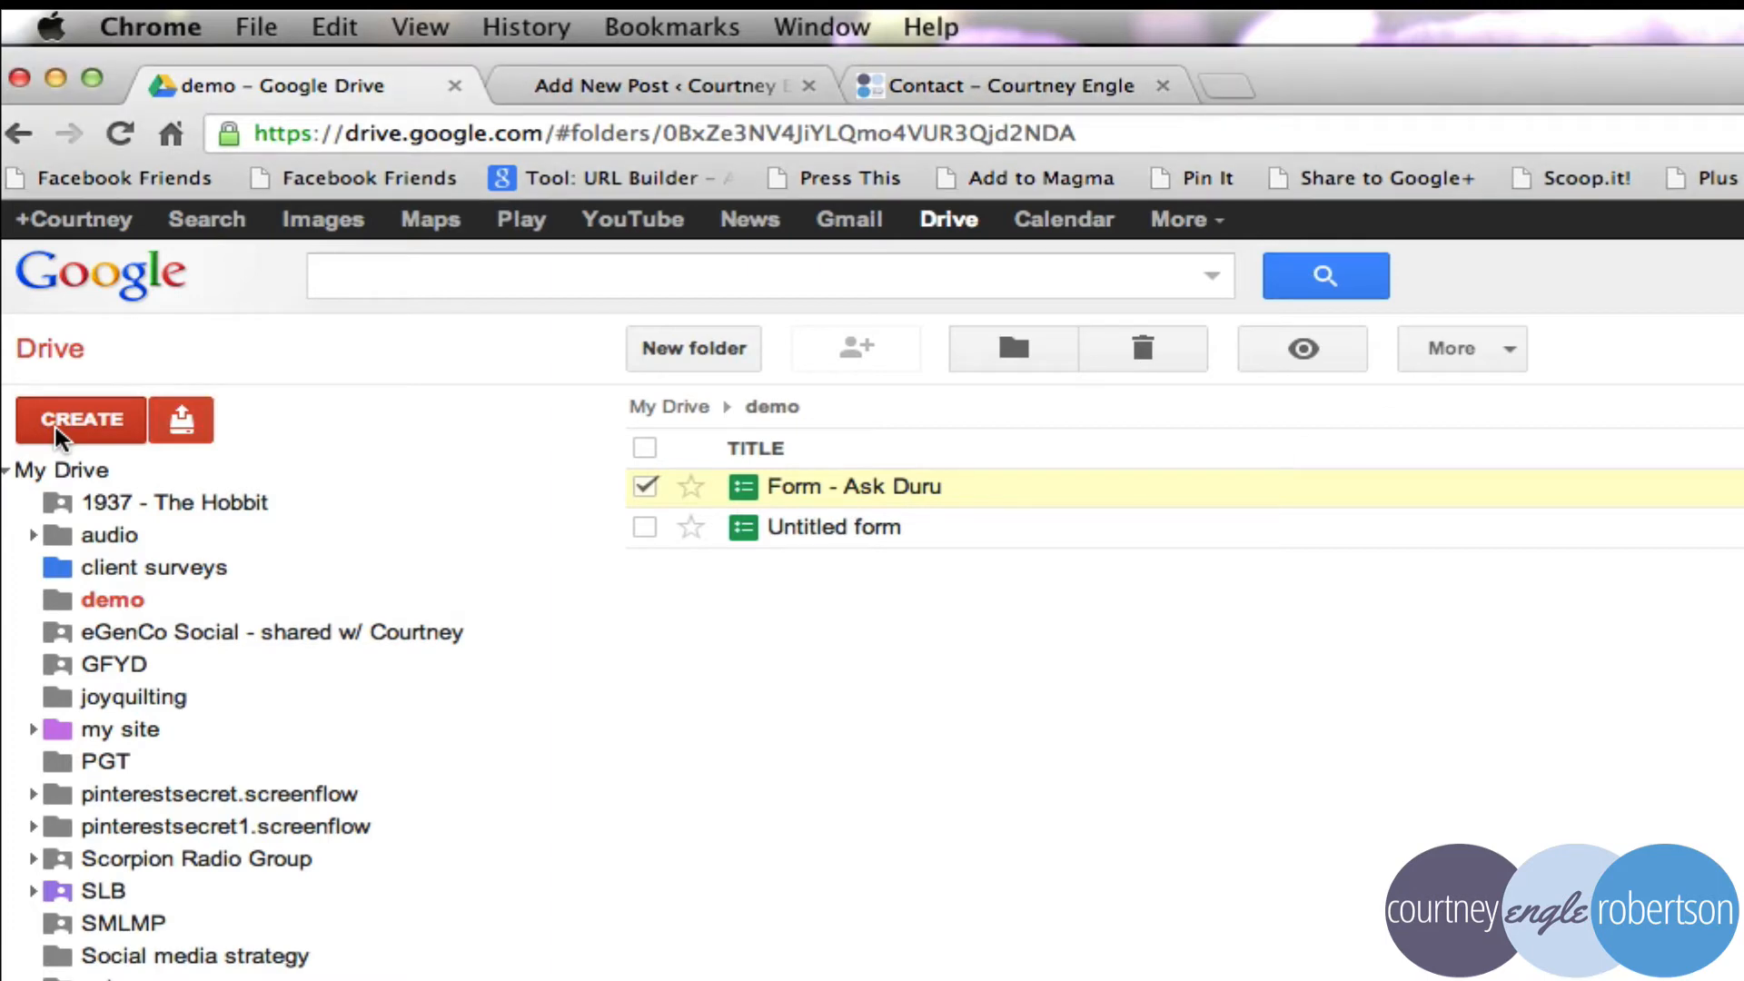
pyautogui.click(68, 422)
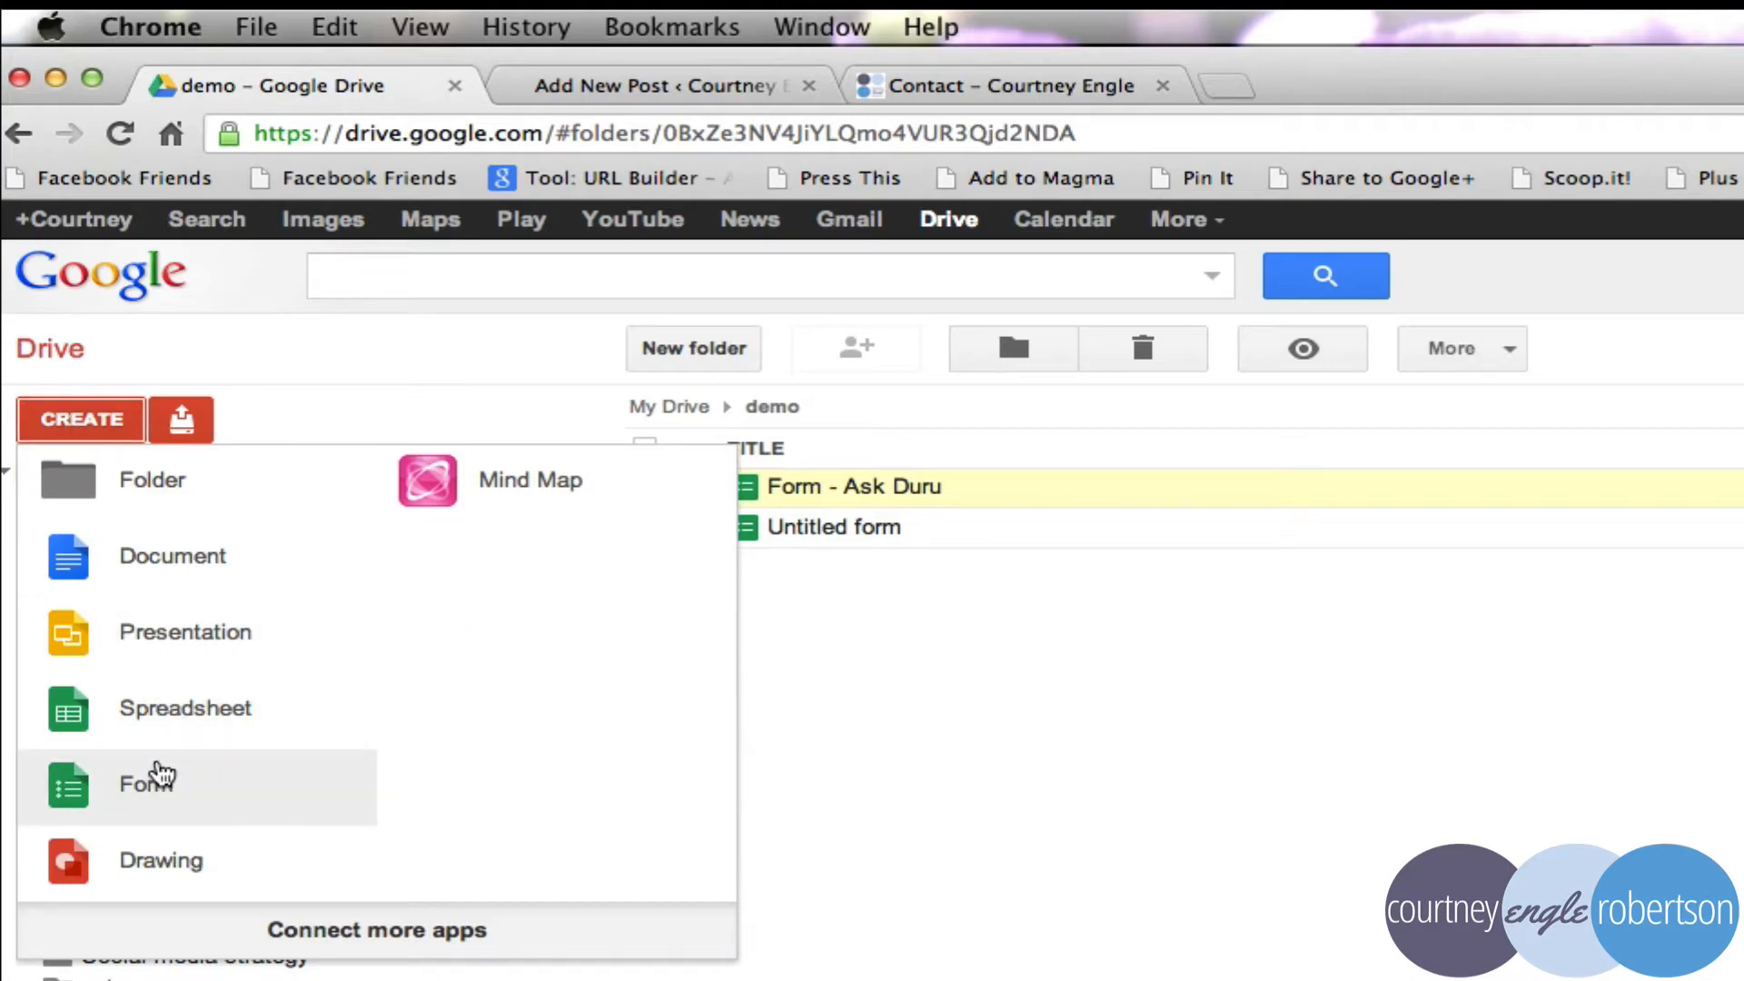
pyautogui.hotkey('ctrl', '`')
pyautogui.moveTo(27, 749); pyautogui.dragTo(331, 826)
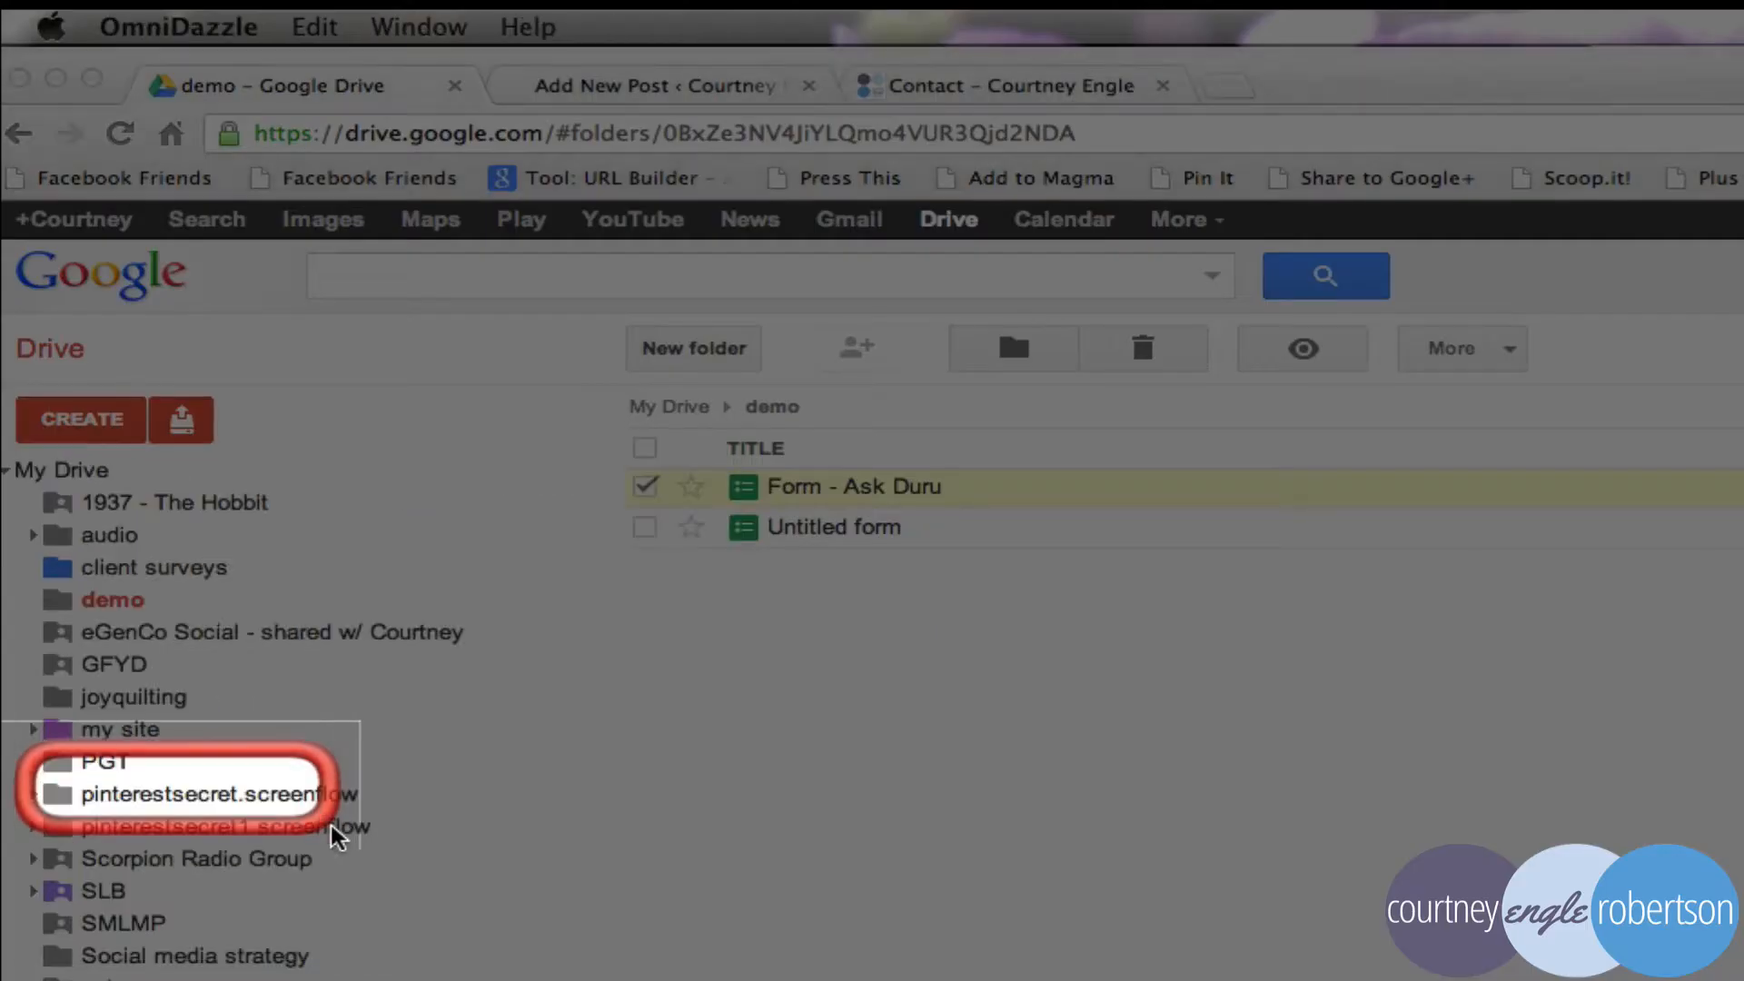
pyautogui.hotkey('ctrl', '`')
pyautogui.click(56, 425)
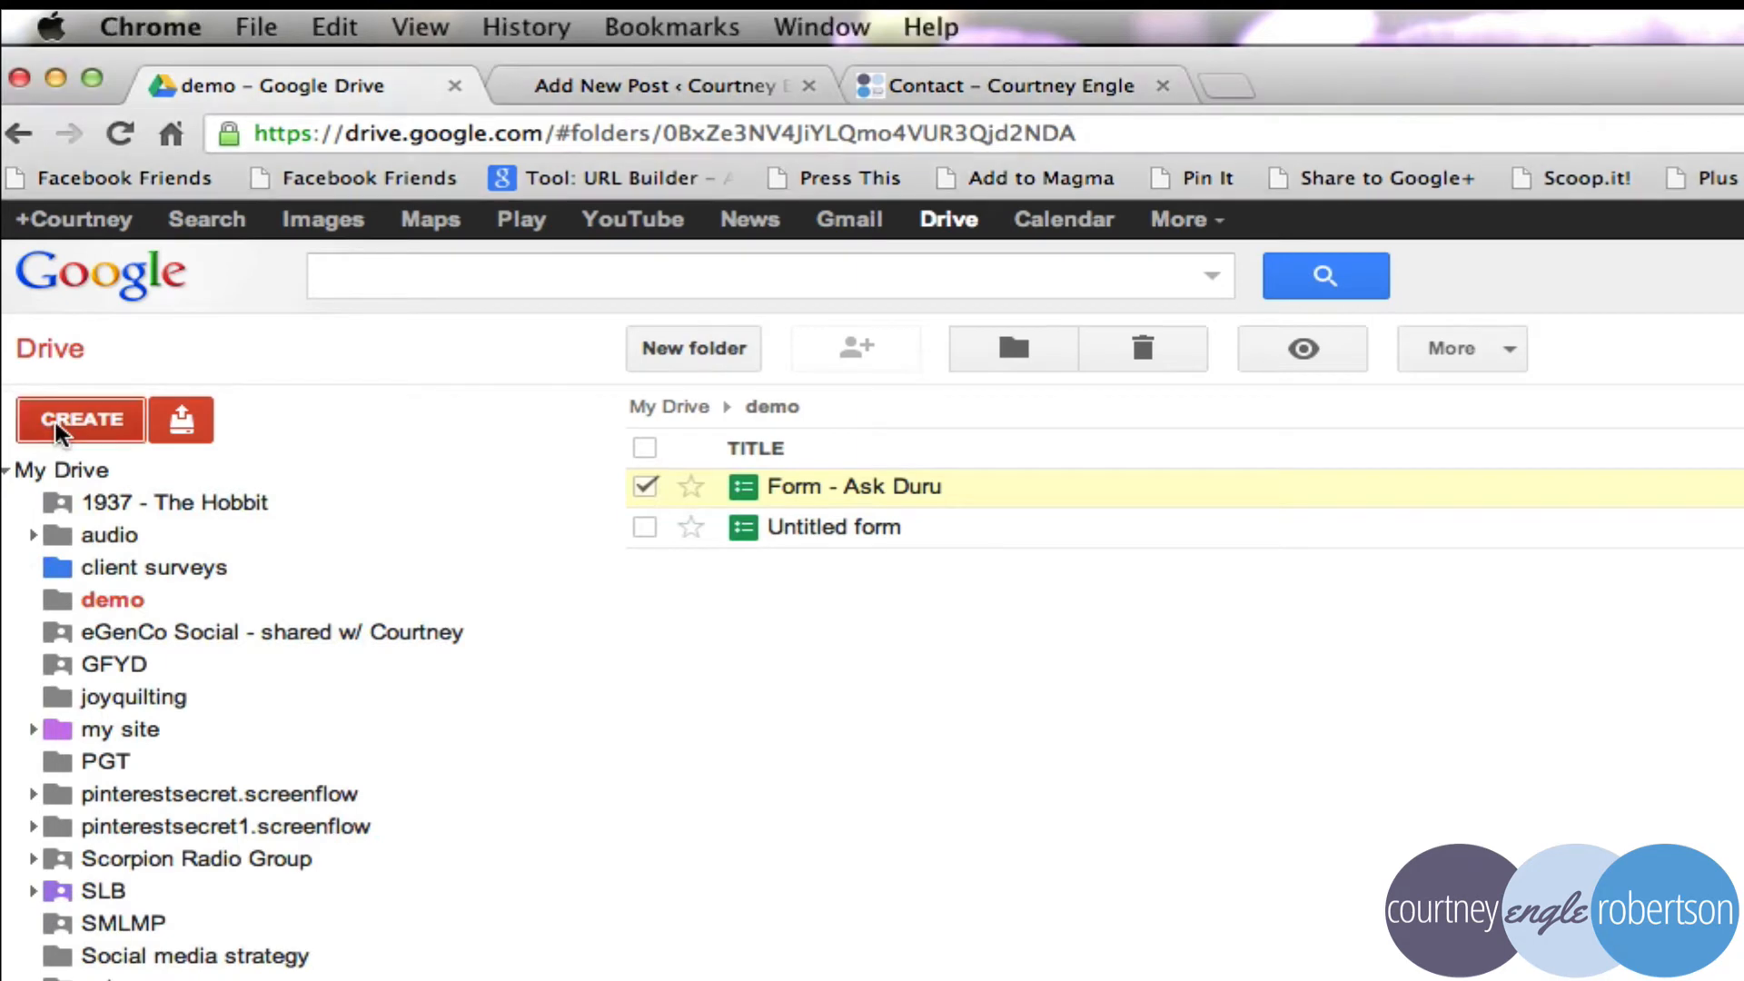
# Create a new form in the demo folder of Google Drive and get past the welcome message
pyautogui.click(57, 425)
pyautogui.click(140, 805)
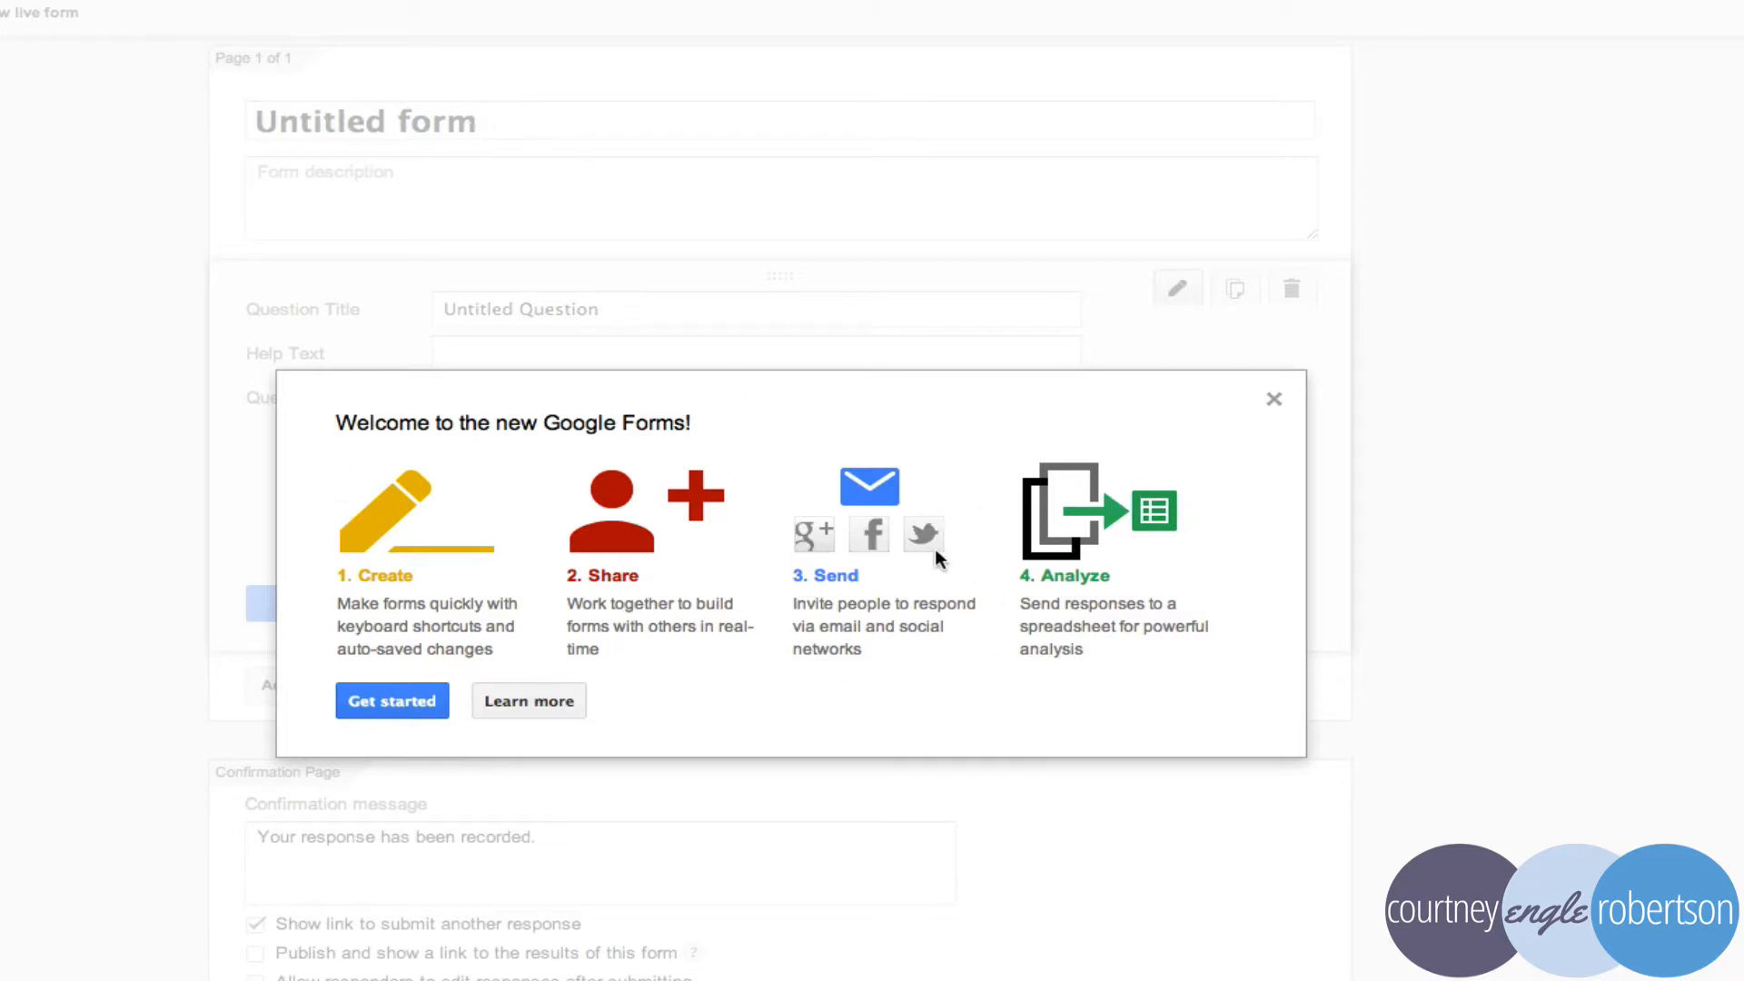
pyautogui.click(400, 692)
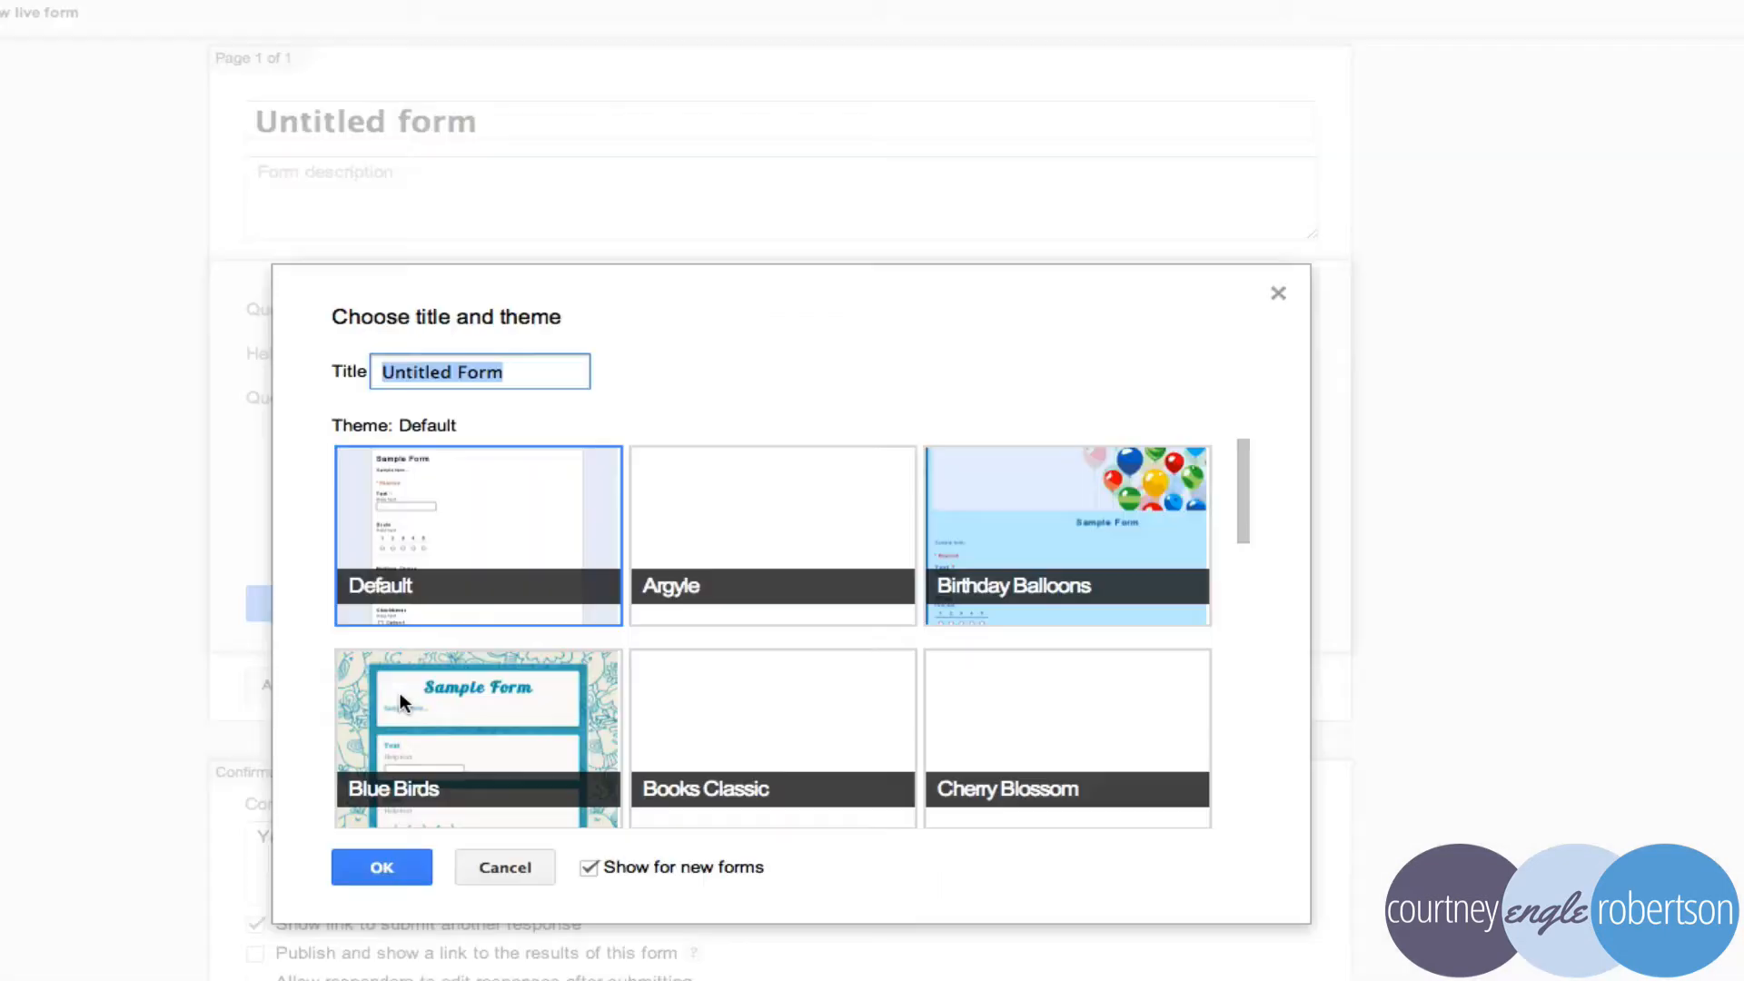
# Look through the available form themes and accept the Default theme
pyautogui.scroll(-3, 1008, 599)
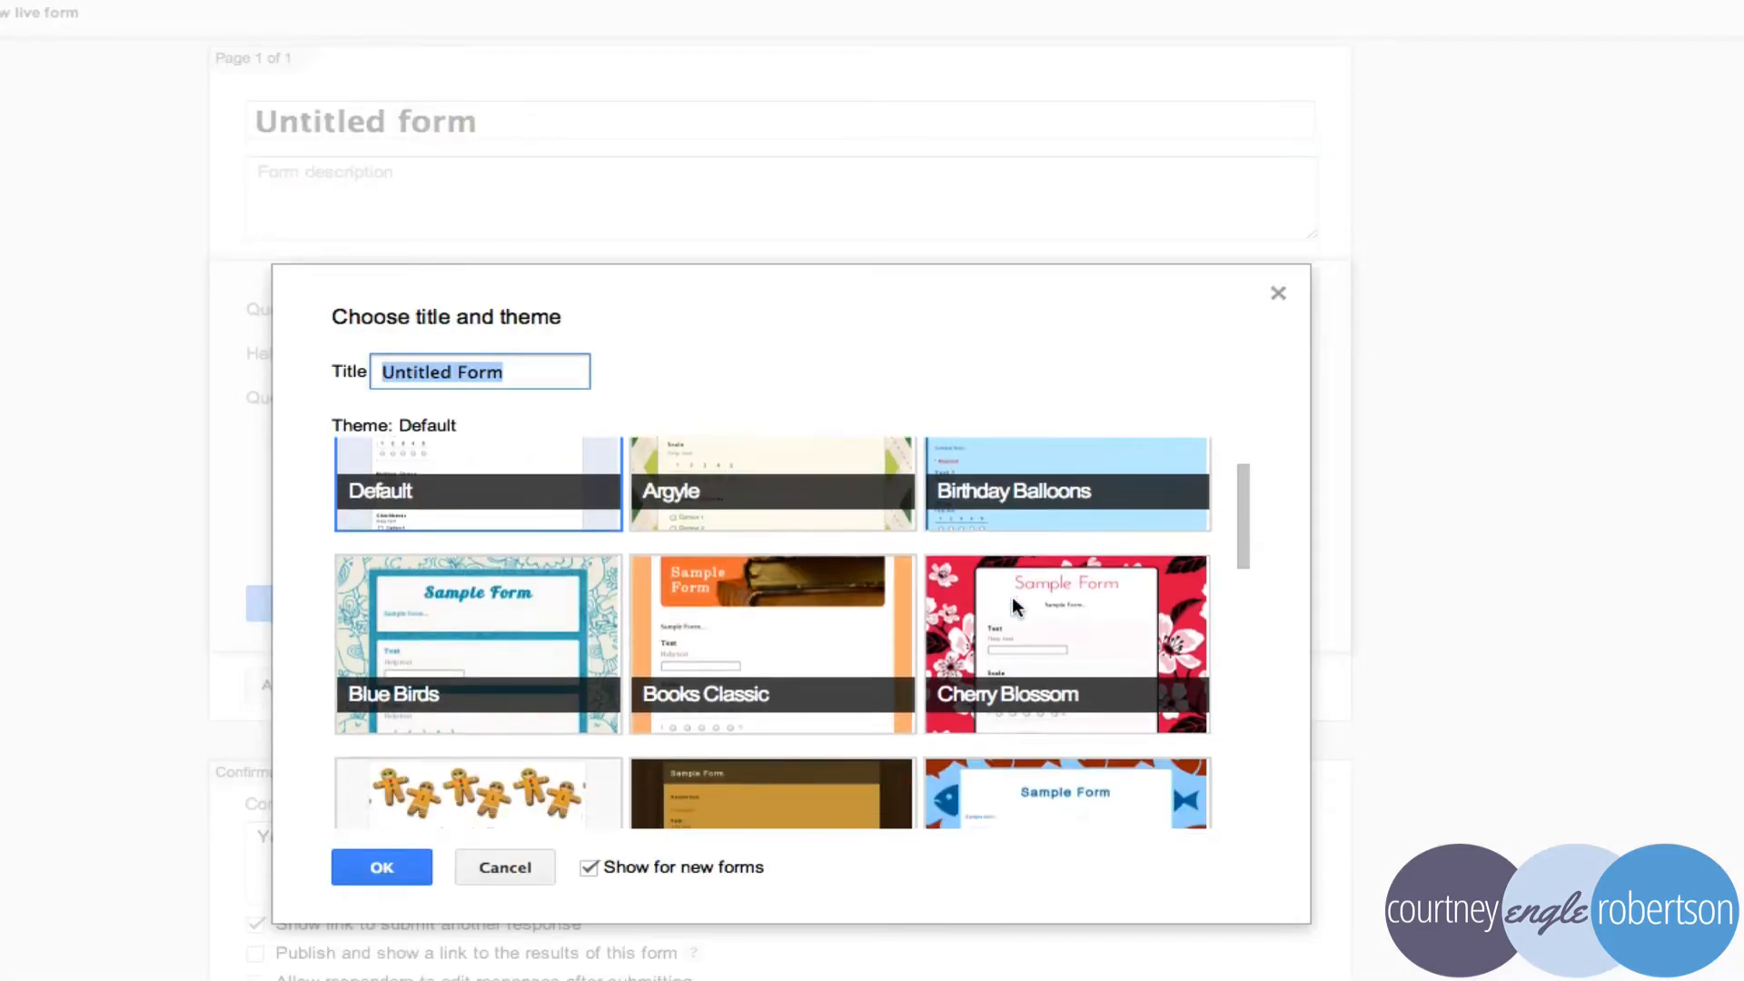
pyautogui.scroll(-6, 1012, 596)
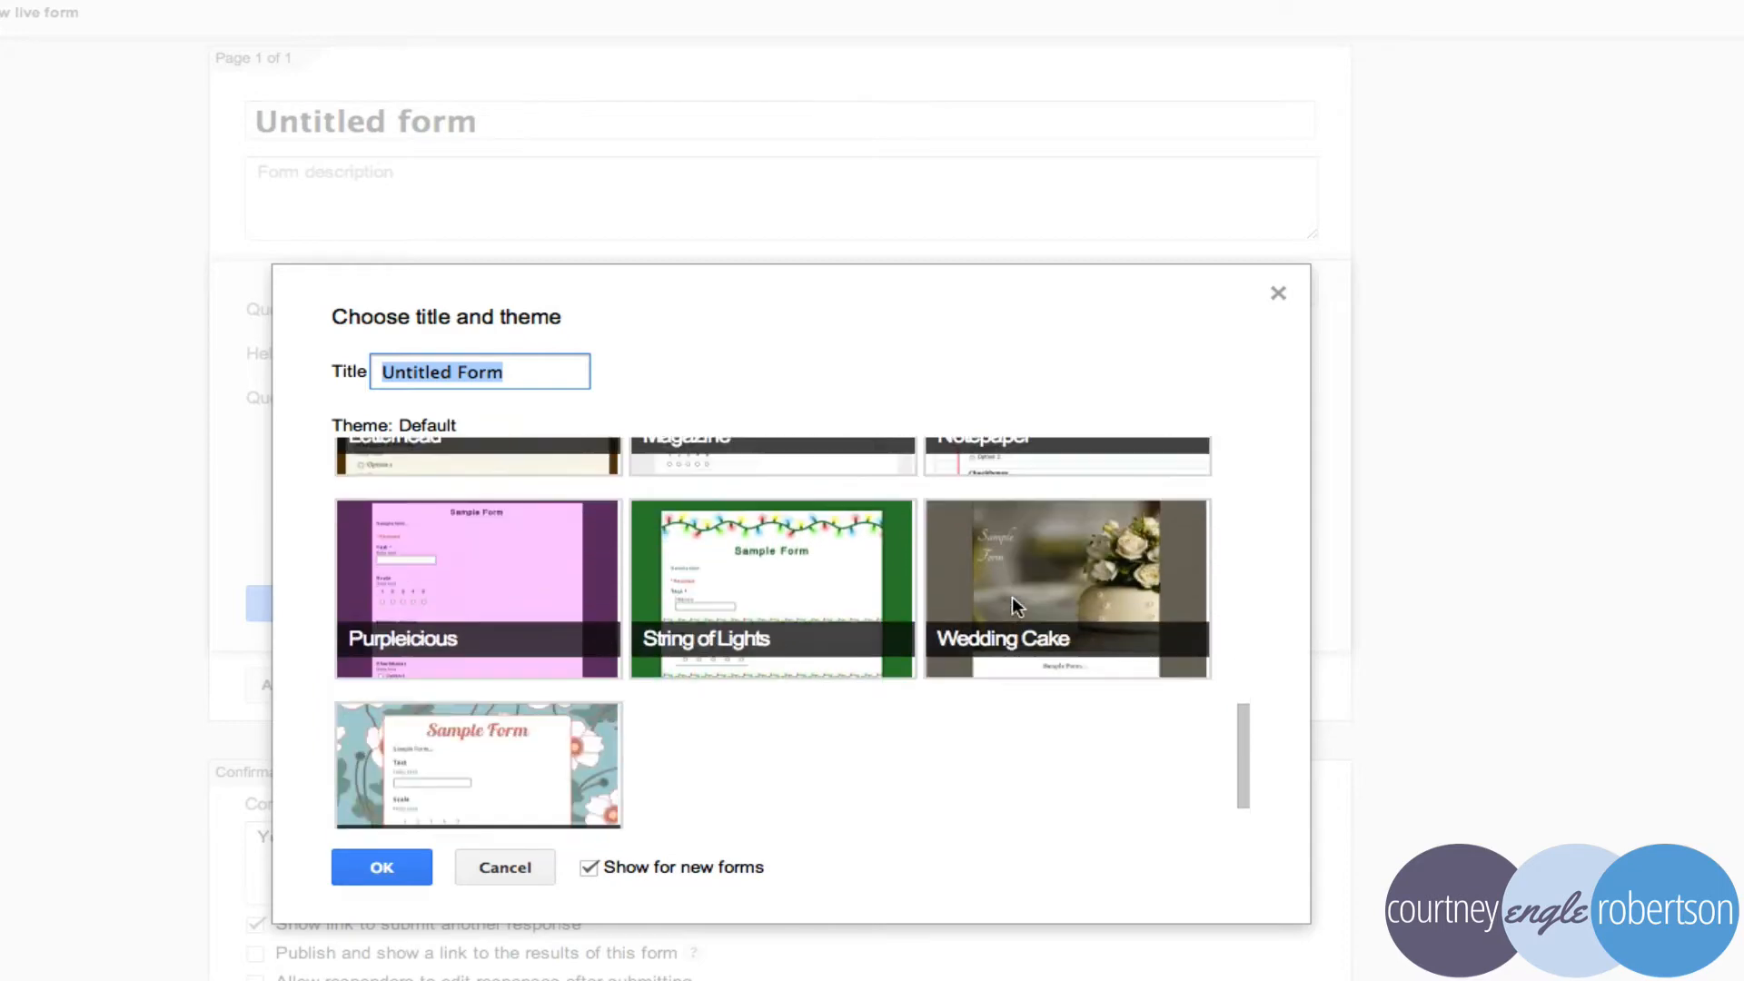
pyautogui.scroll(9, 1012, 595)
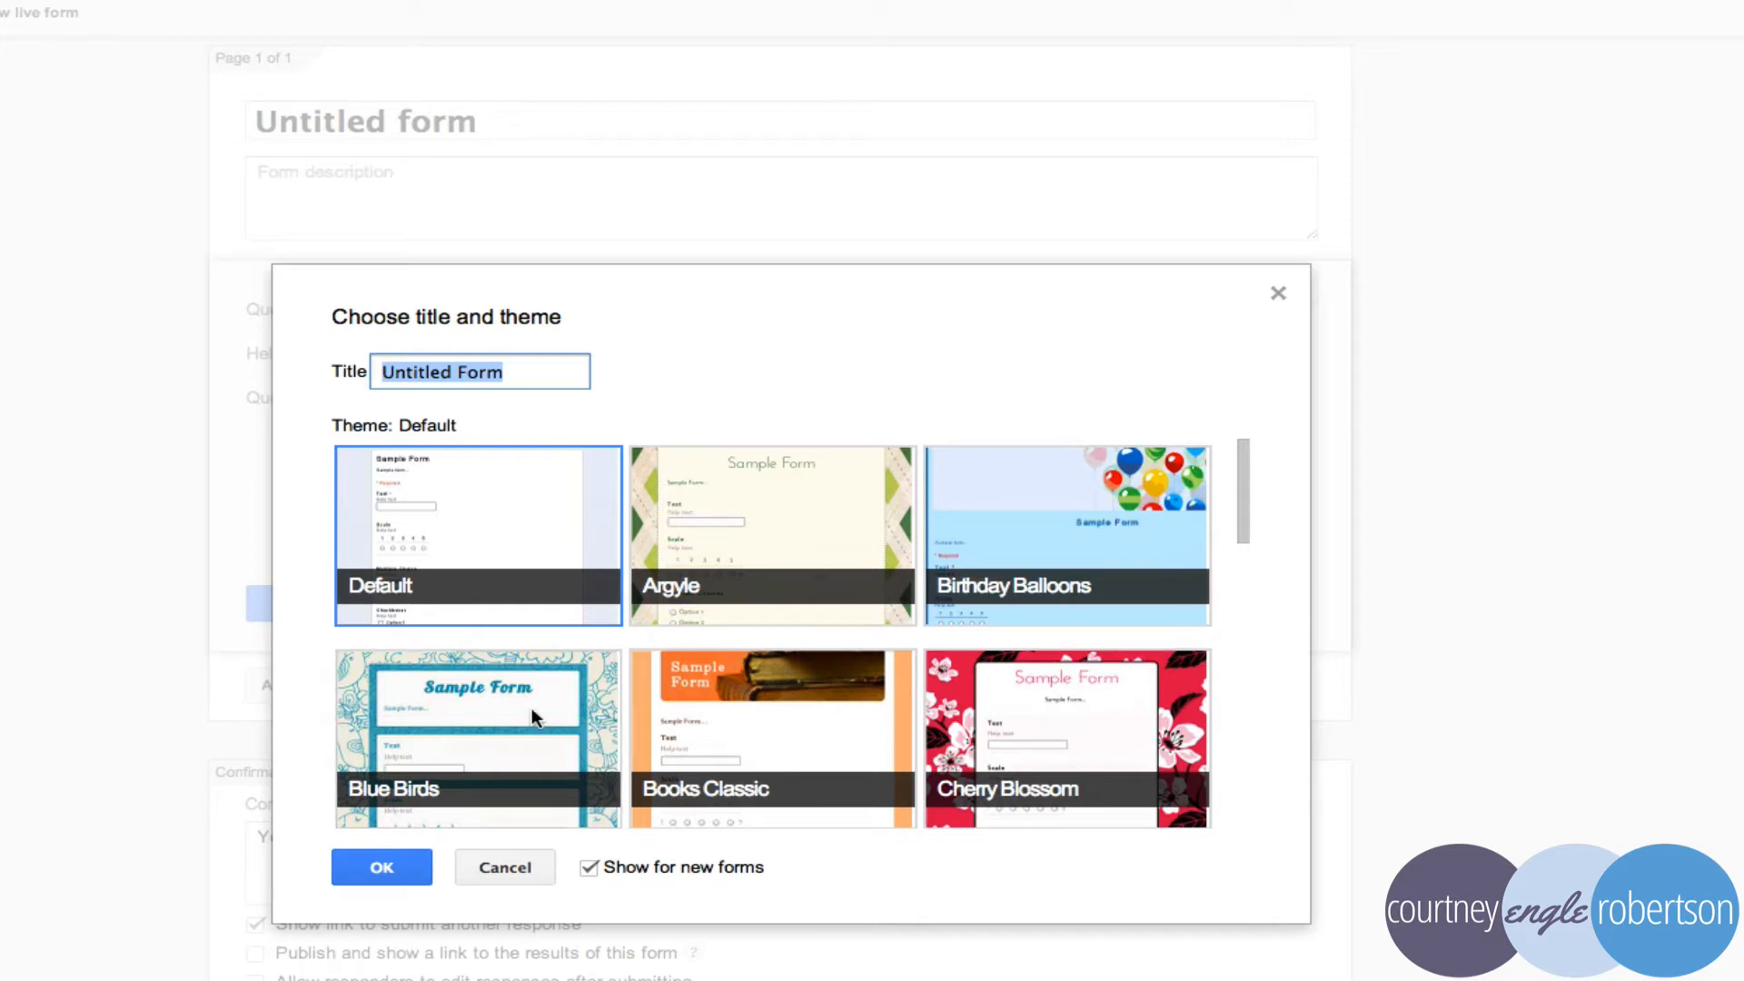
pyautogui.click(381, 868)
# Change the form's title to "Contact" followed by the owner's first name, leaving the form description empty
pyautogui.click(447, 116)
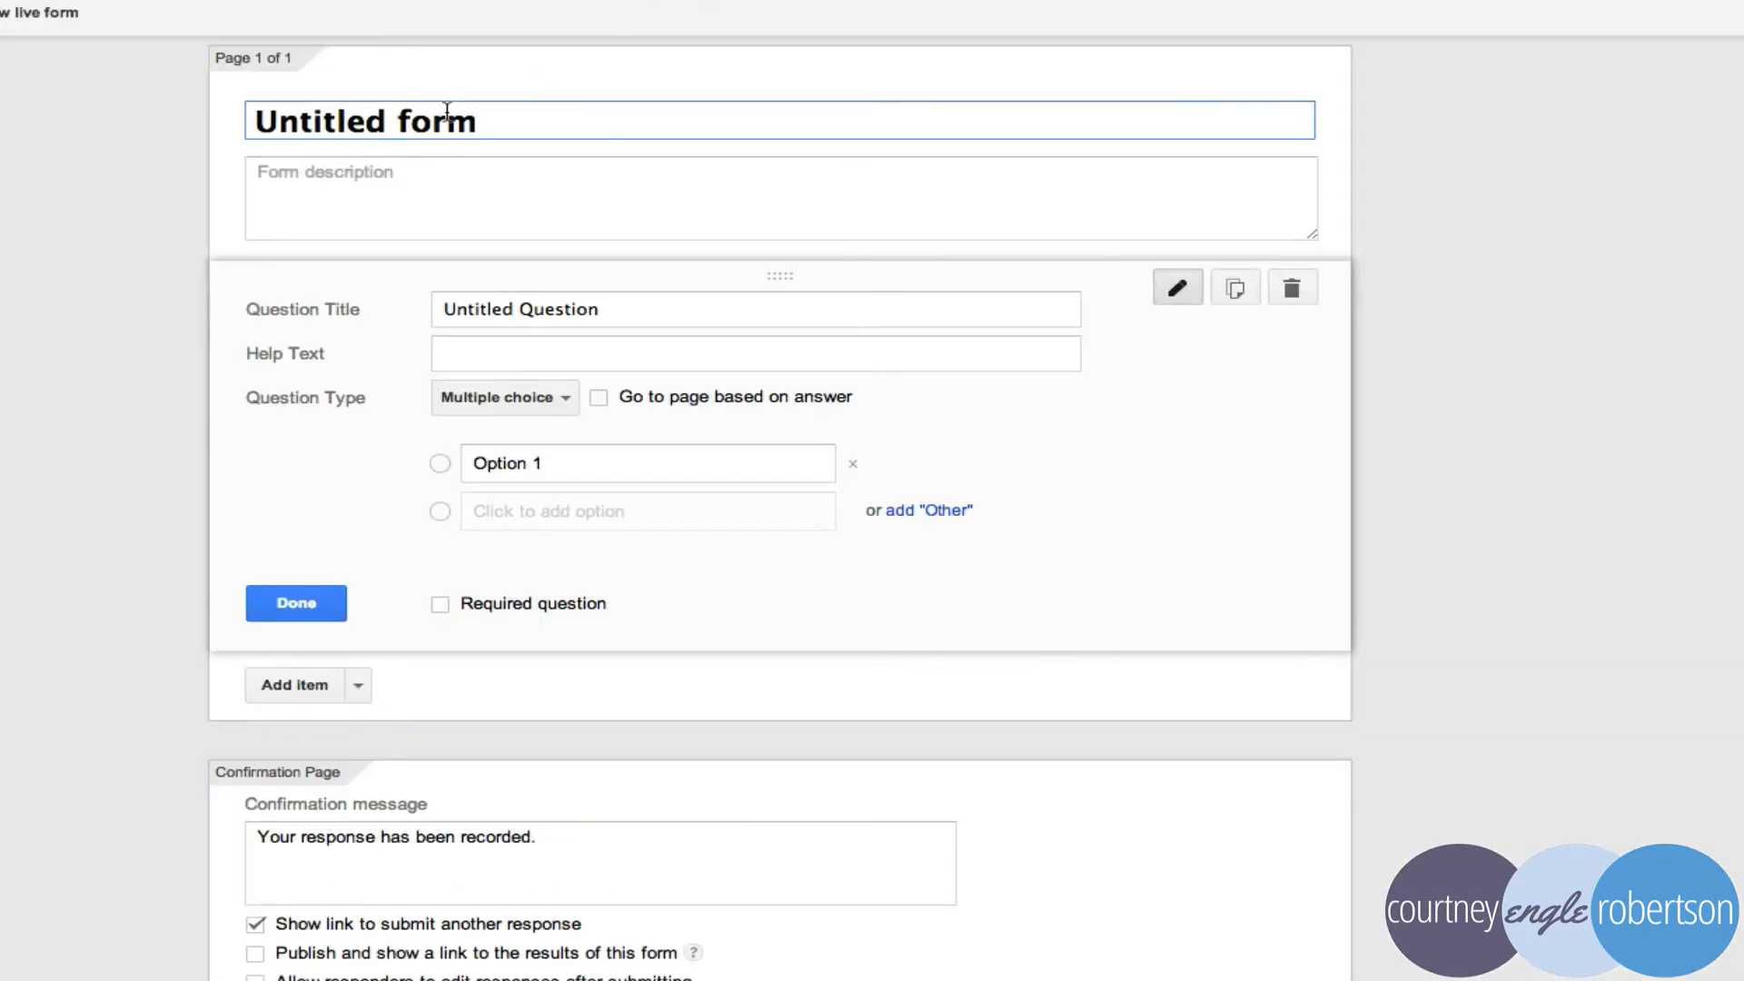
pyautogui.tripleClick(447, 116)
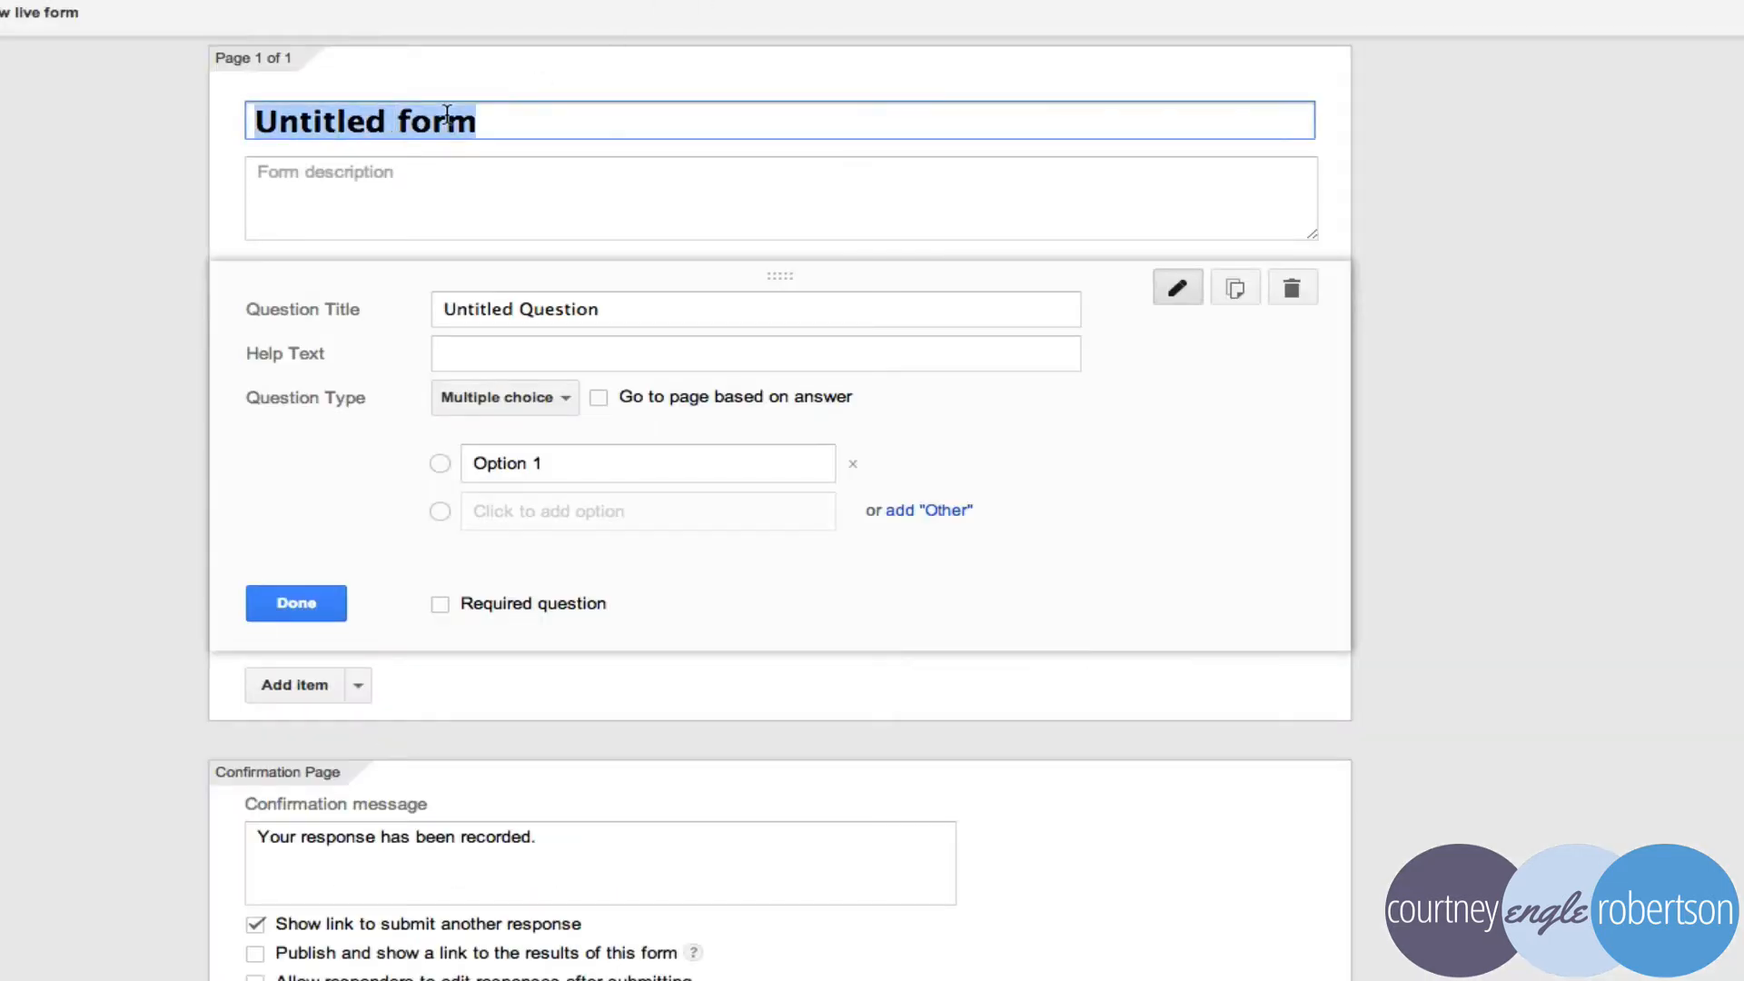
pyautogui.write('Contact ')
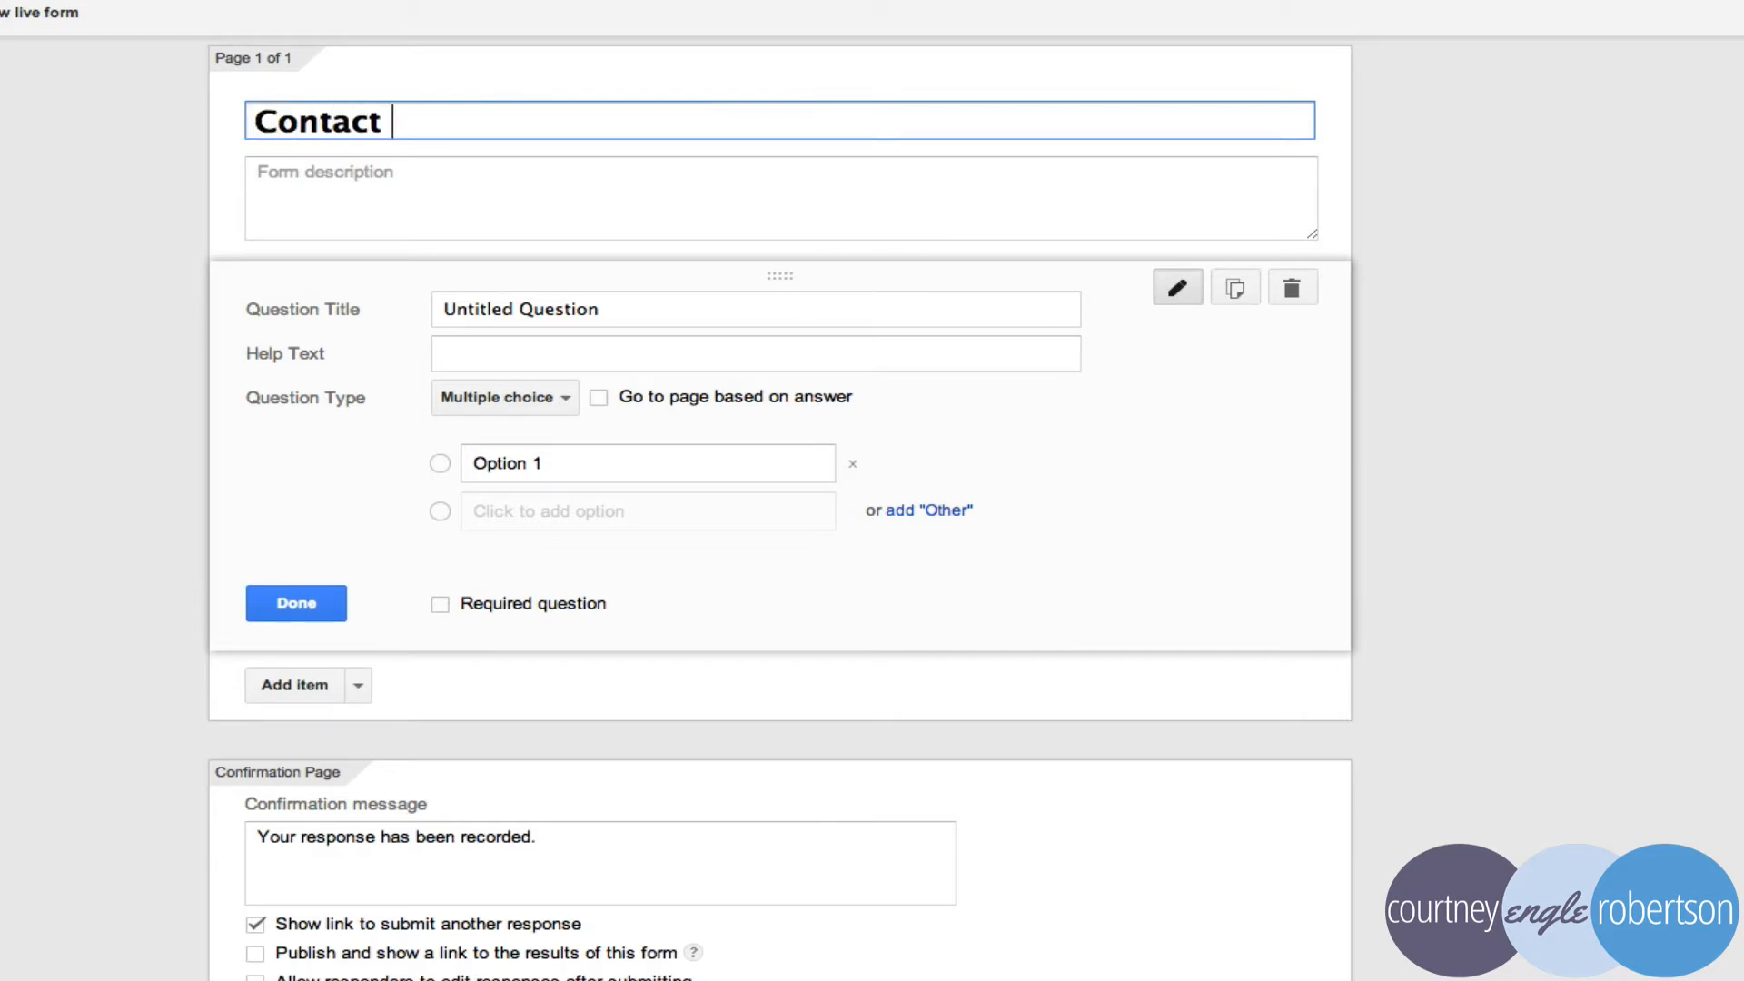
pyautogui.write('Courtney')
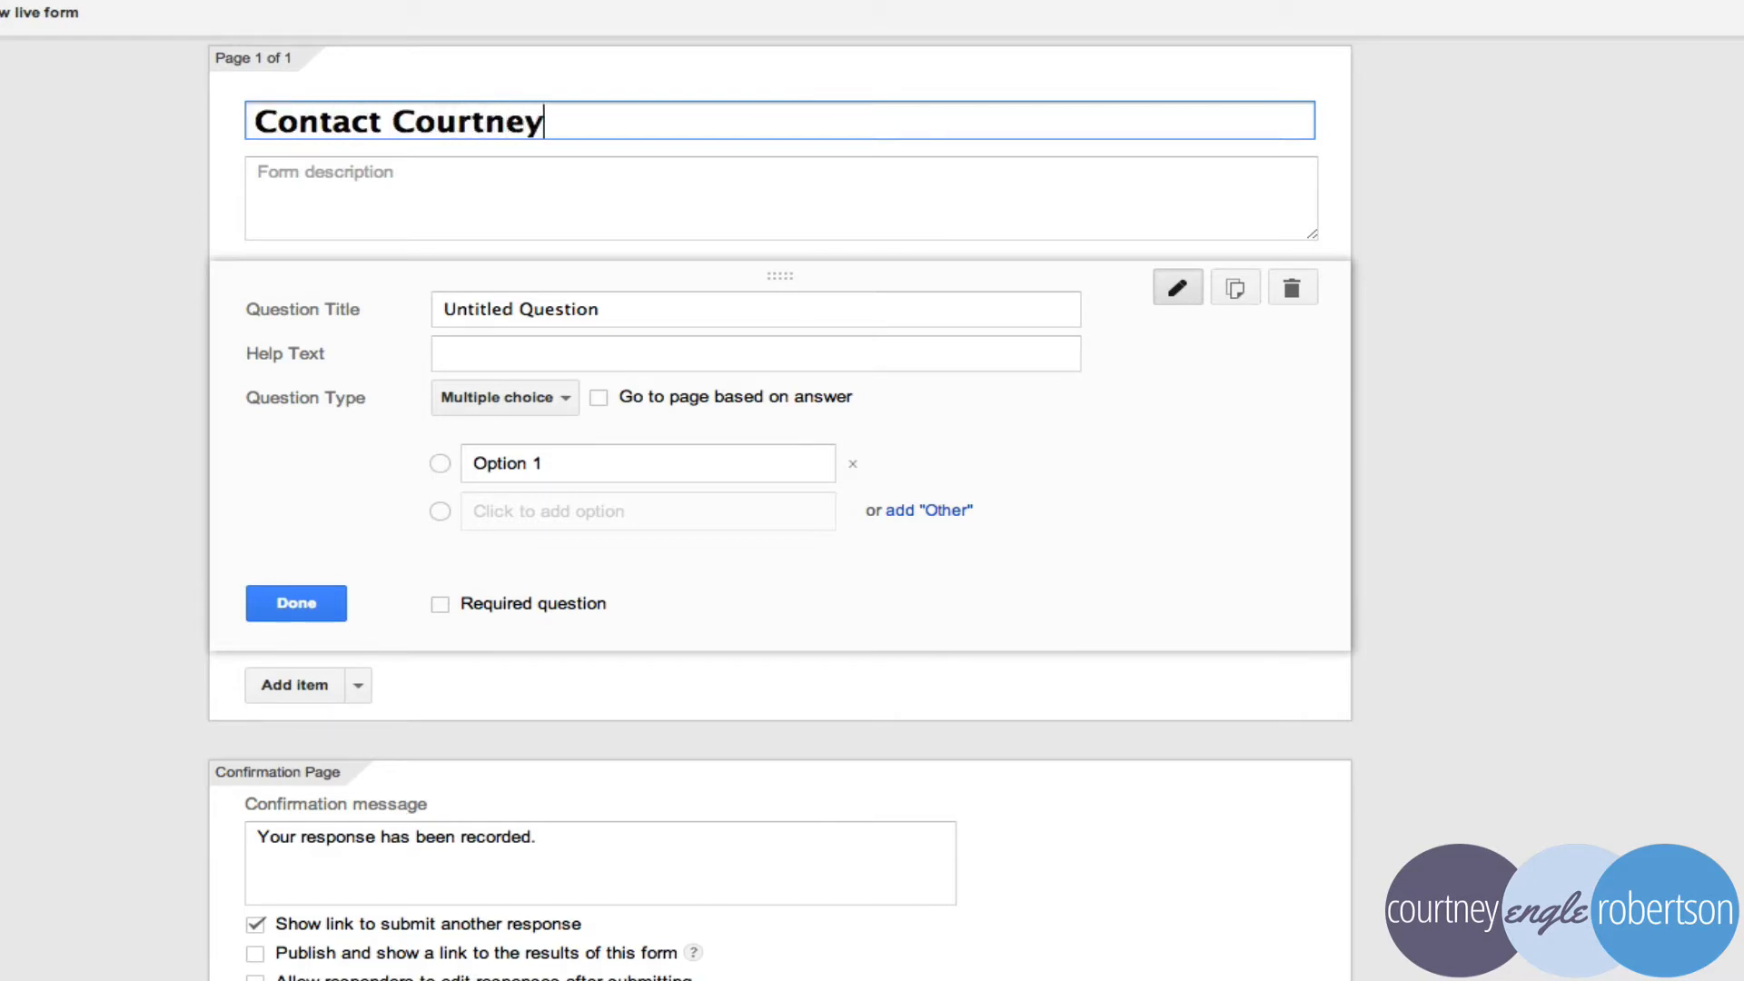
pyautogui.click(405, 169)
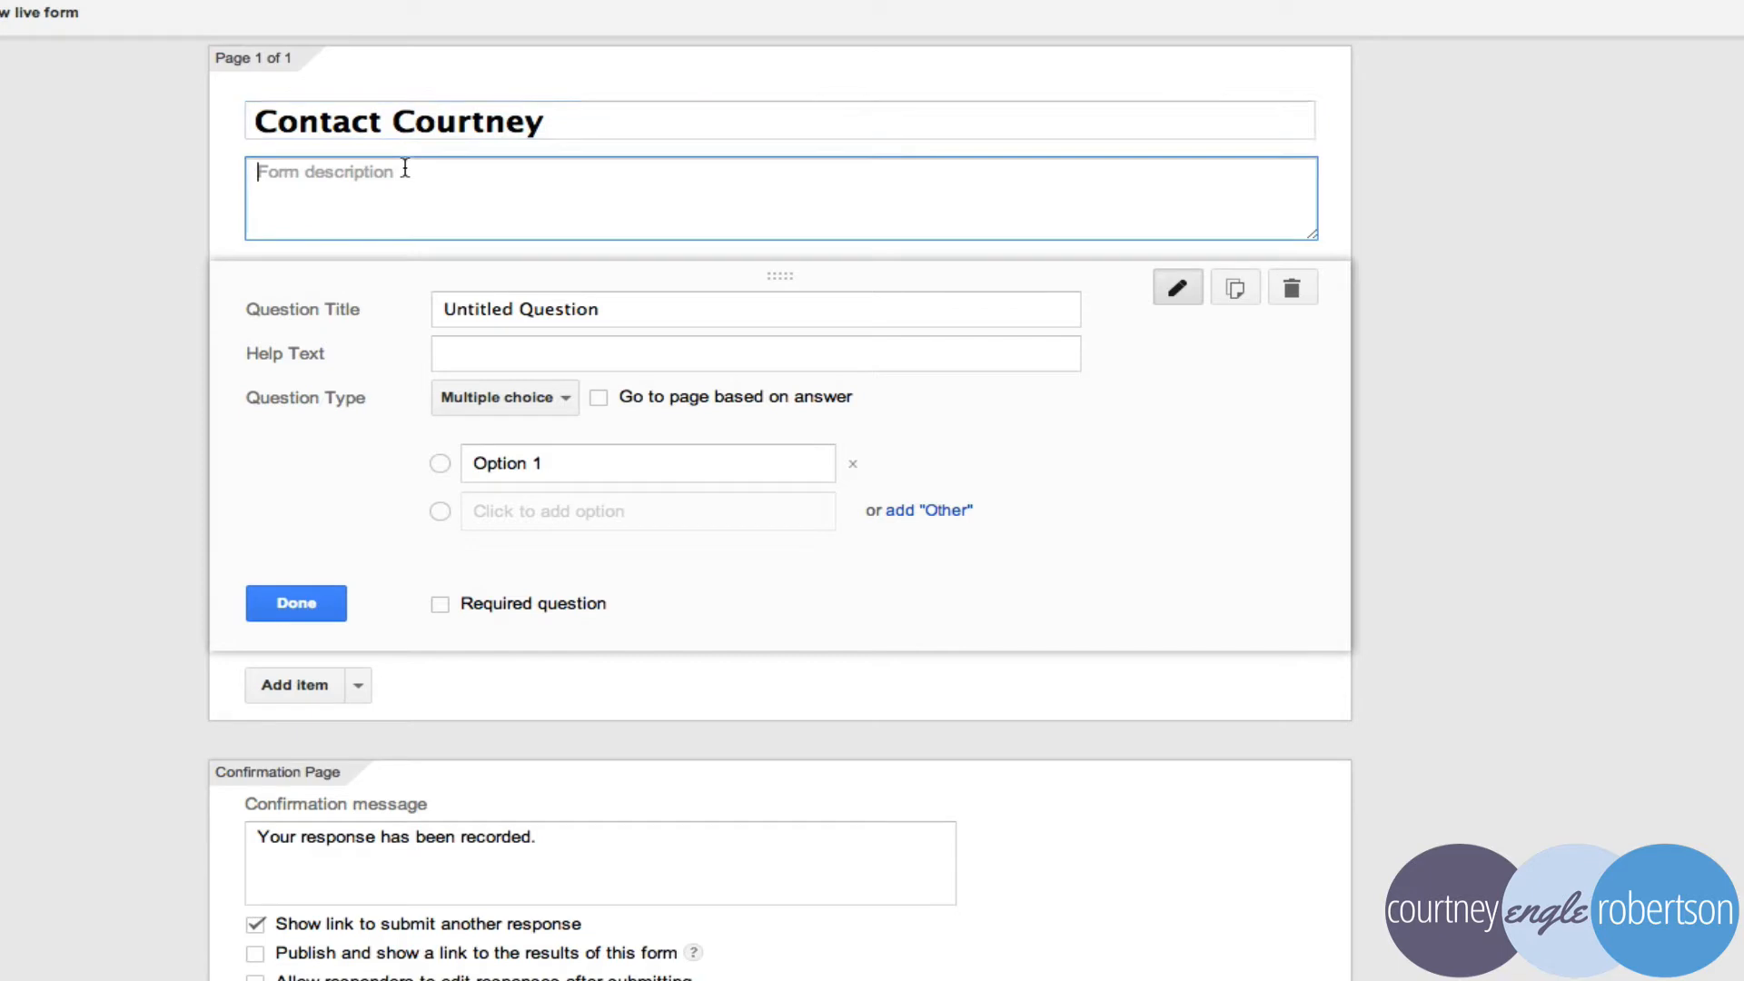
# Title the first question "Your Name" and set its question type to Text
pyautogui.doubleClick(602, 310)
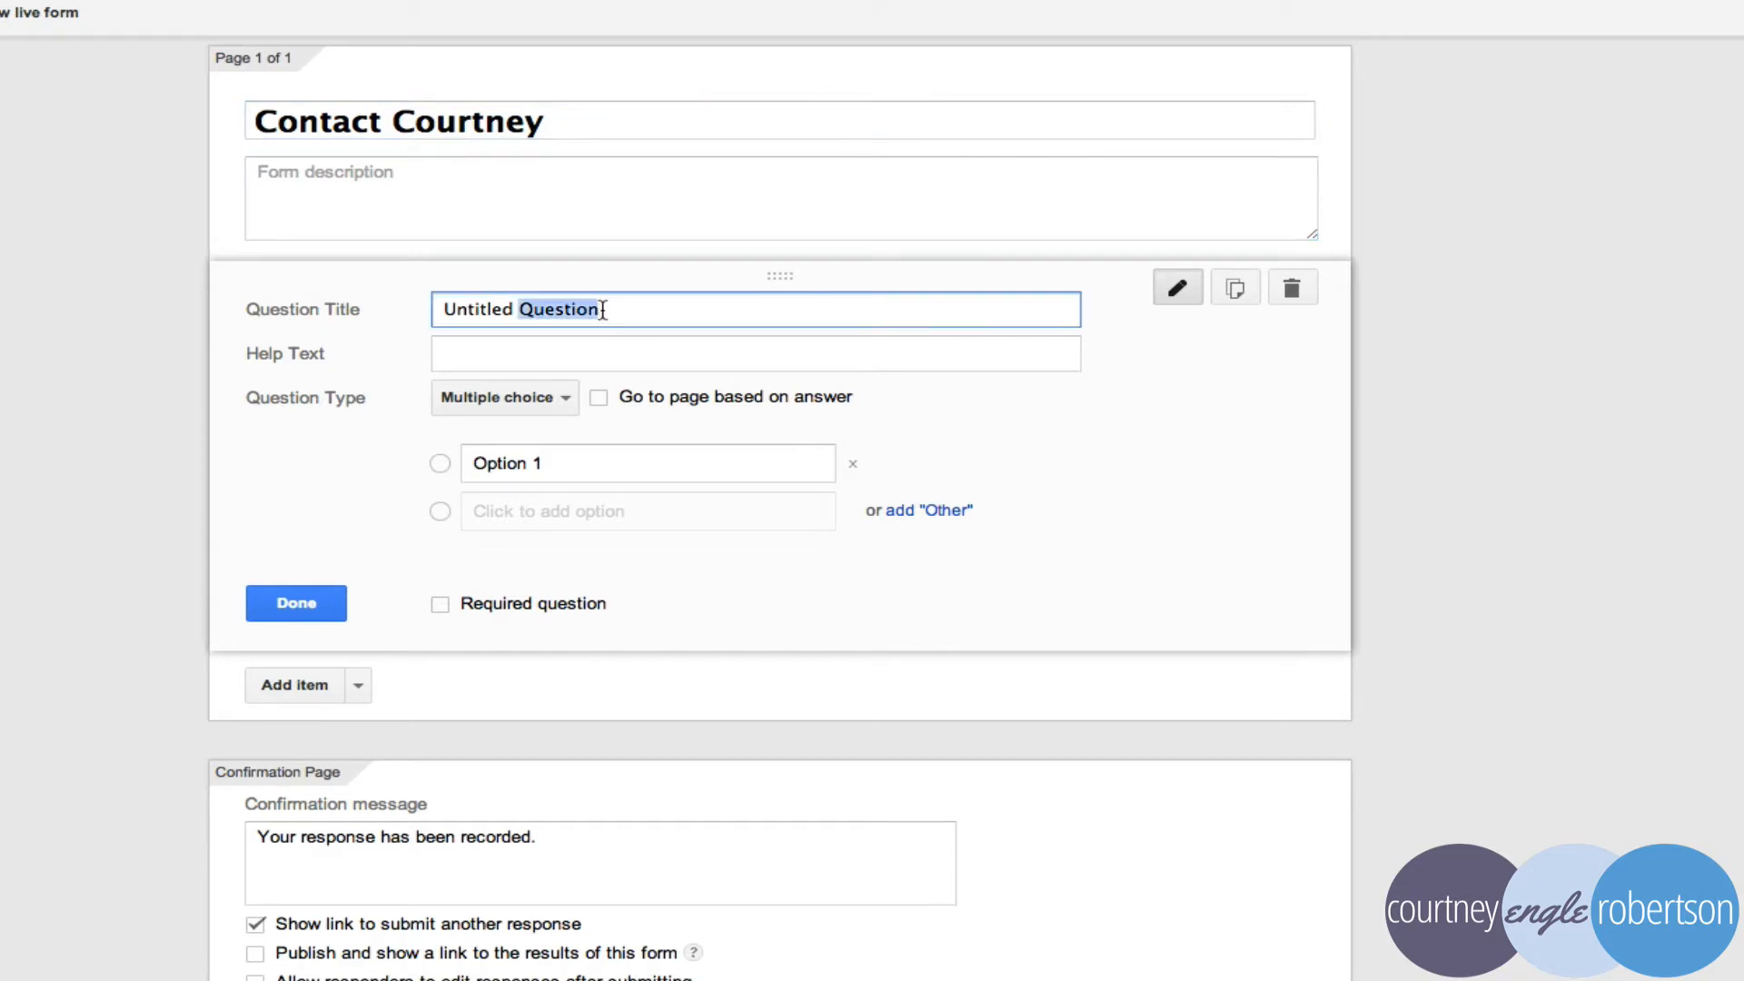
pyautogui.tripleClick(602, 310)
pyautogui.write('You')
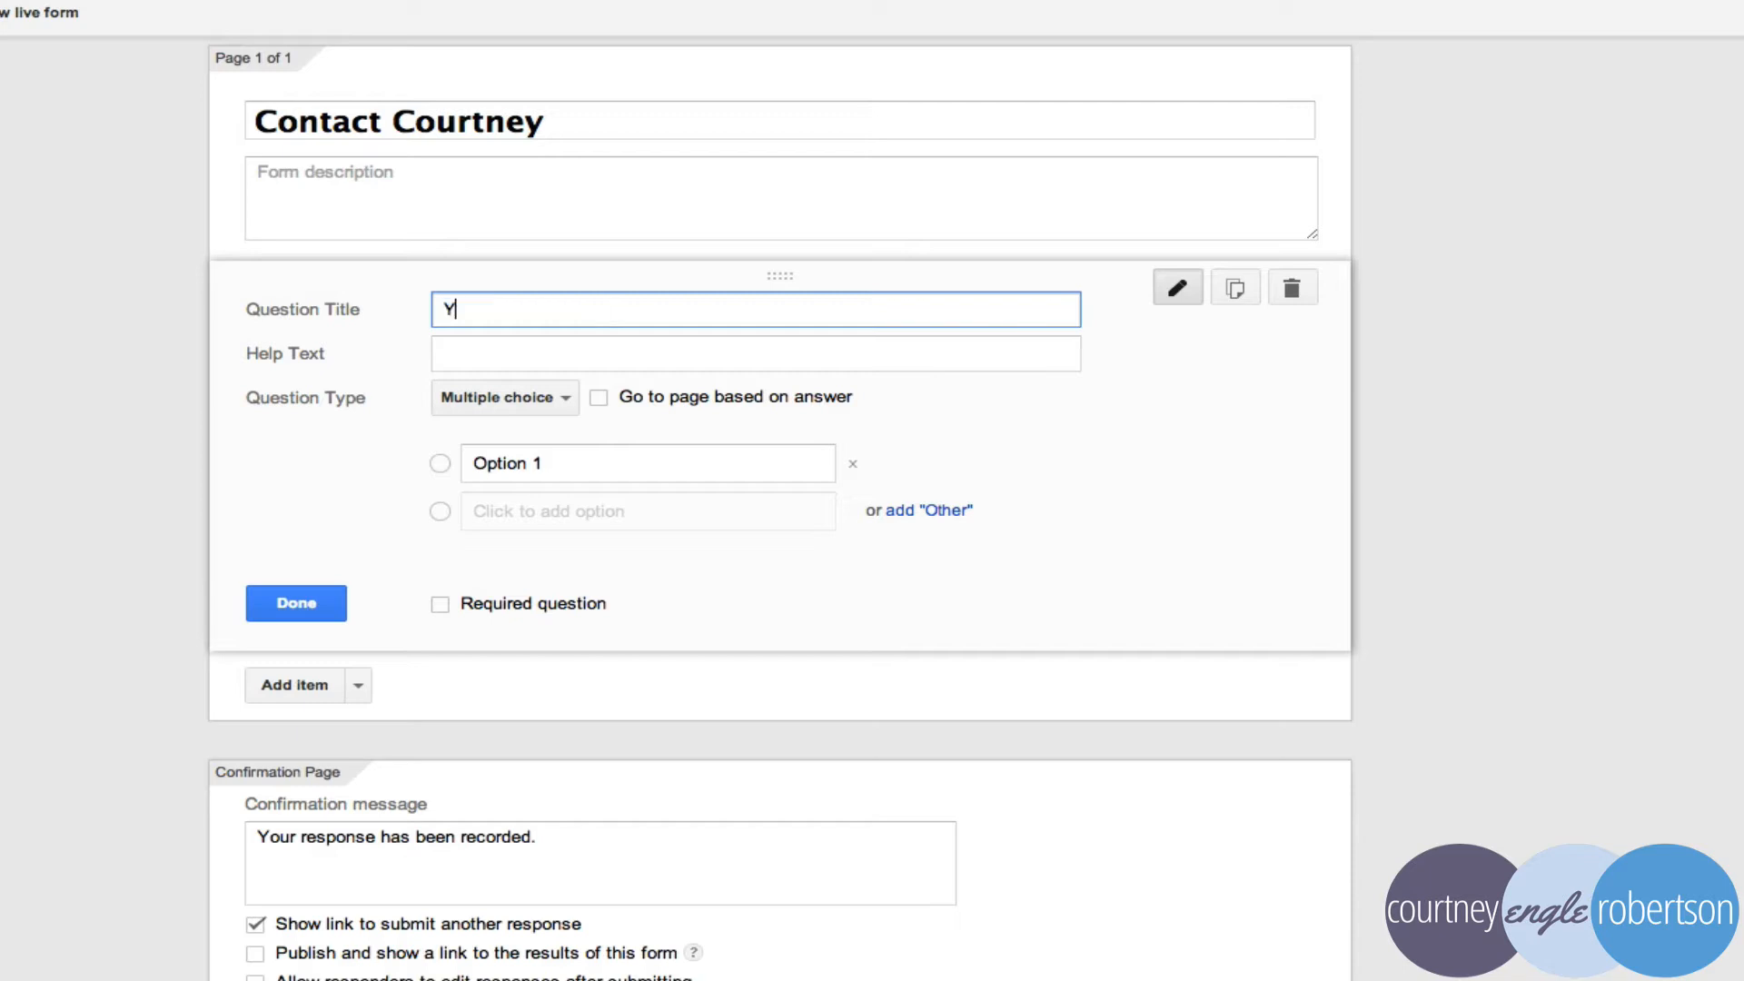
pyautogui.write('r Name')
pyautogui.click(534, 395)
pyautogui.click(558, 331)
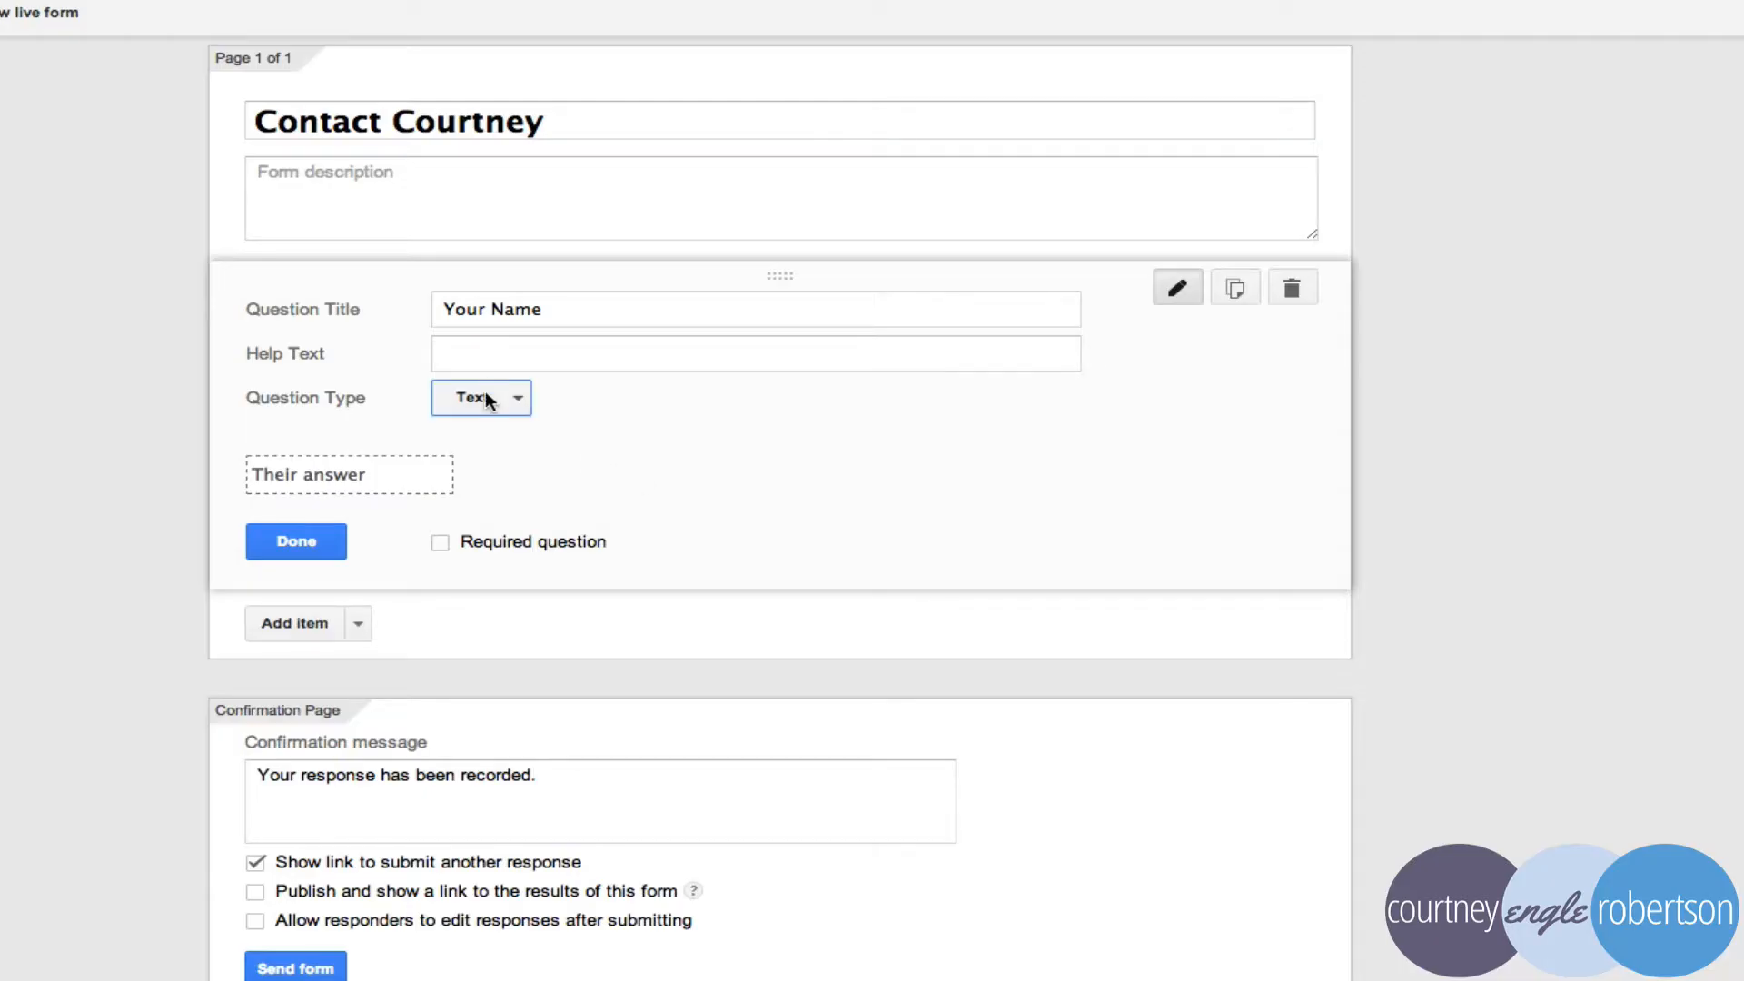
pyautogui.click(489, 399)
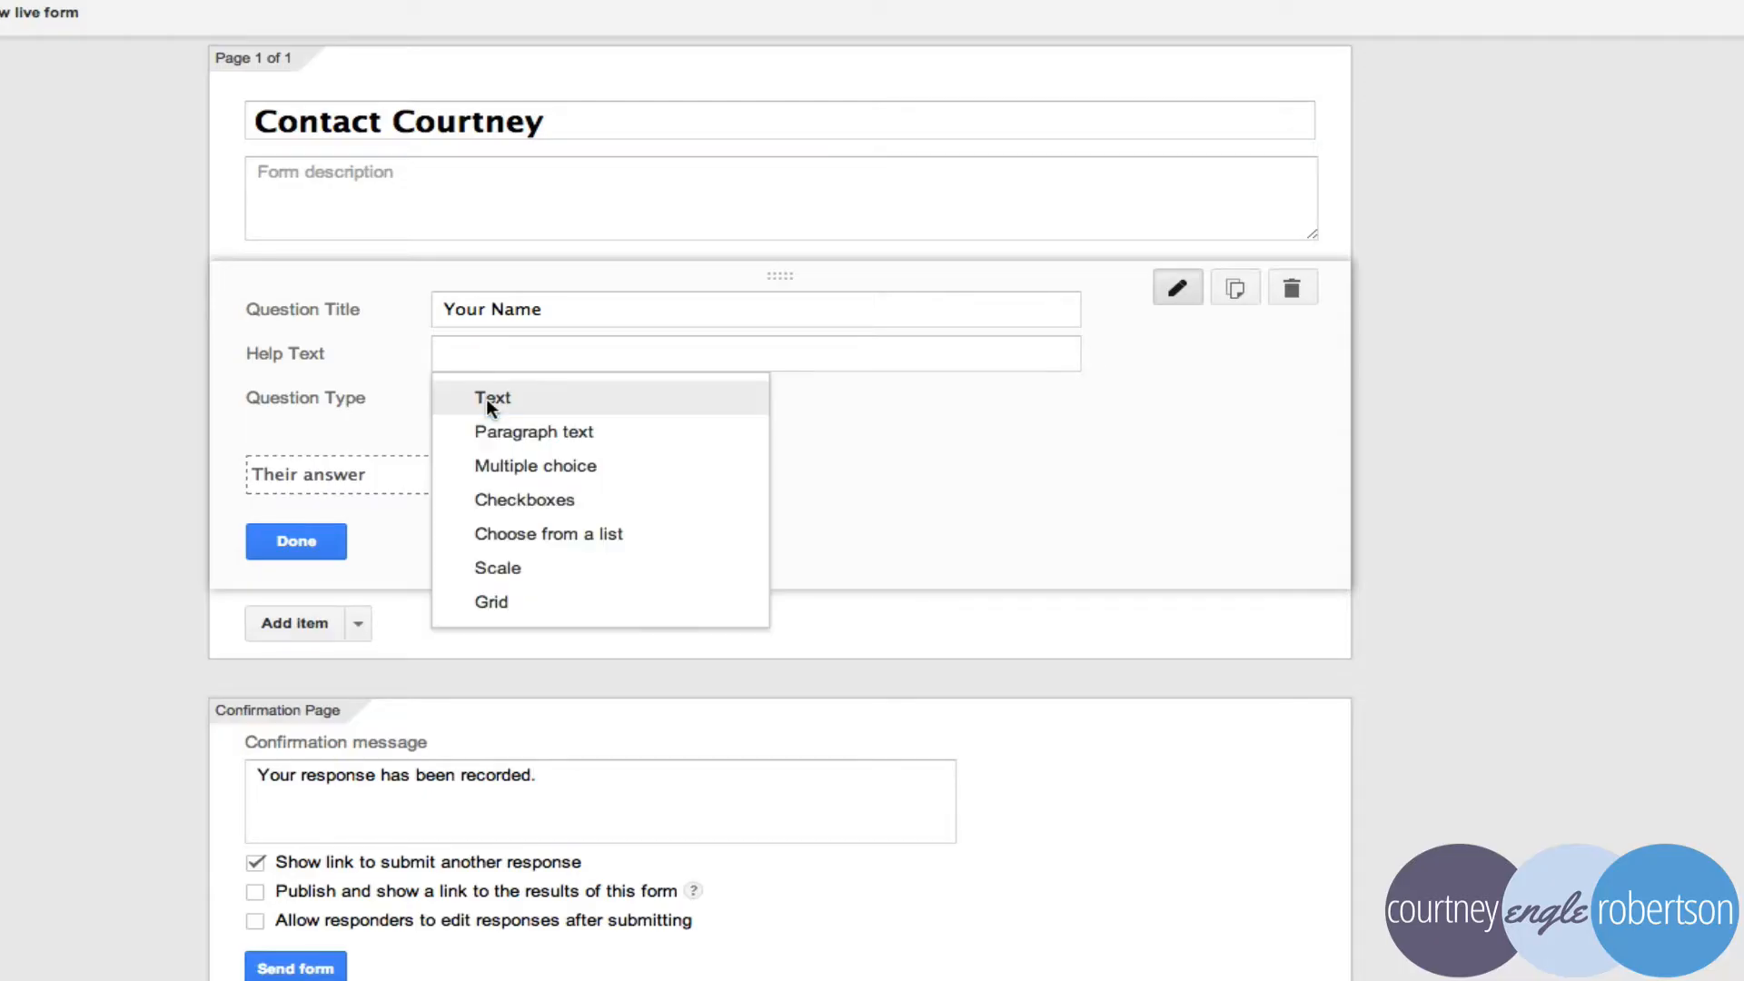
pyautogui.click(514, 401)
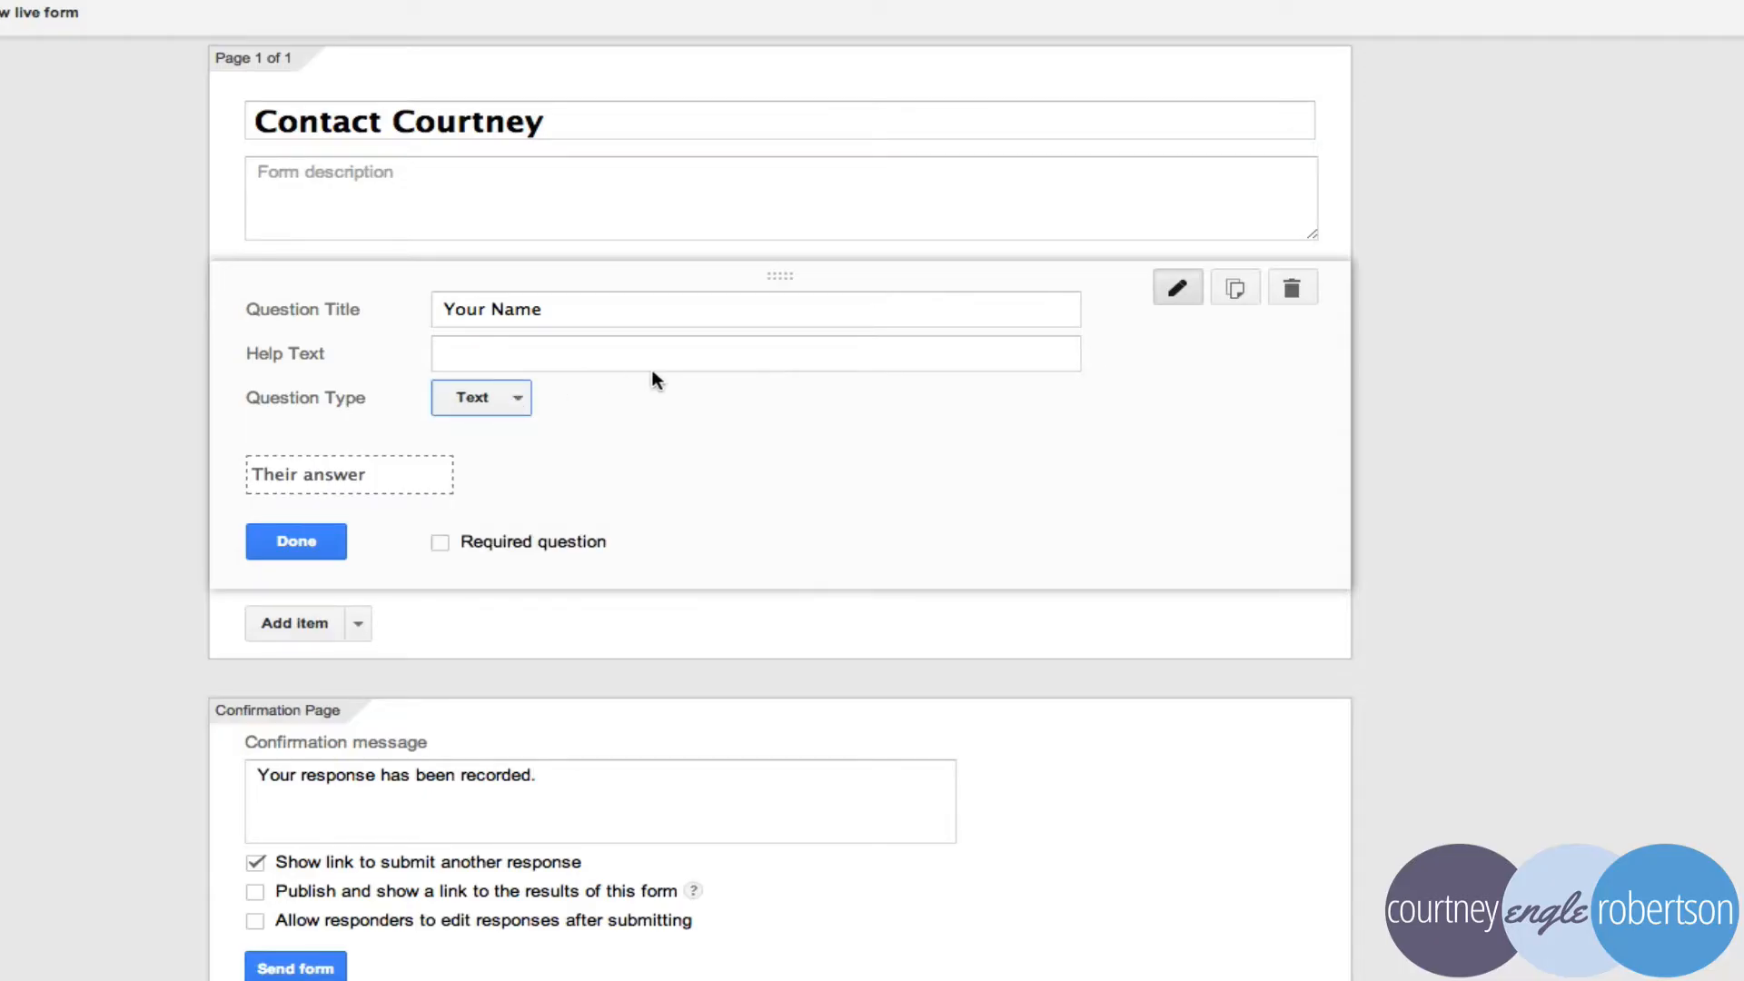
# Give the name question the help text "First and Last Name" and make it required
pyautogui.click(603, 343)
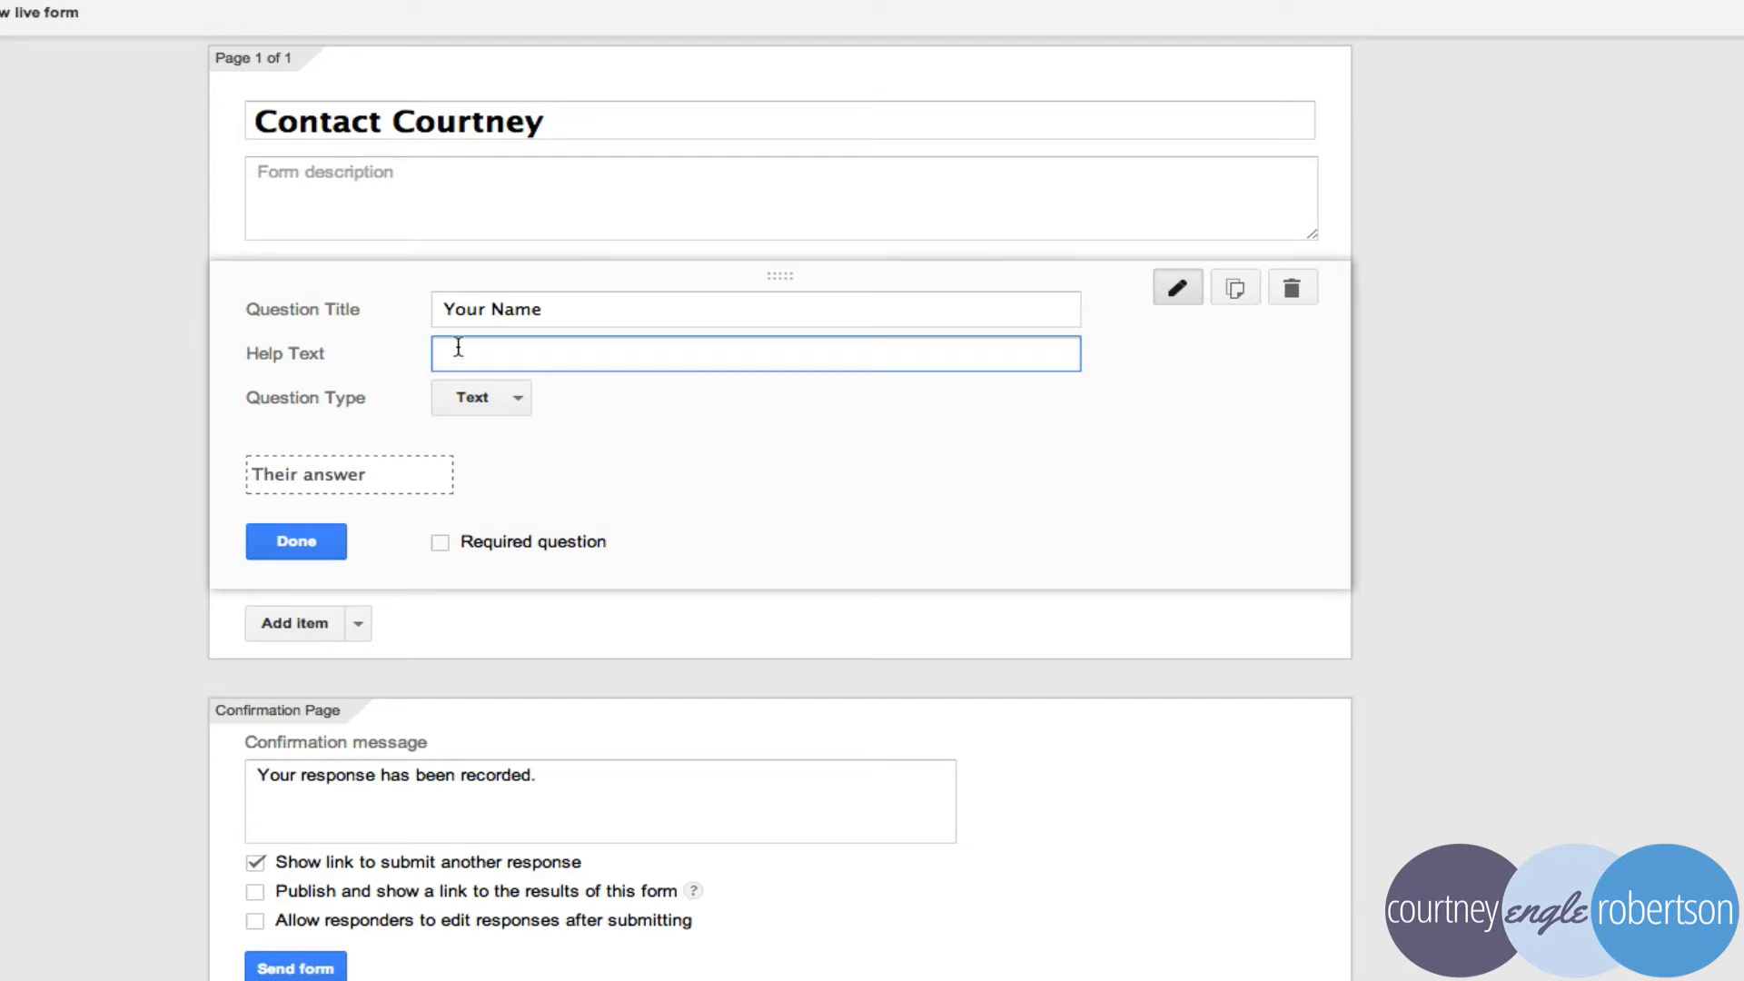
pyautogui.write('First and Last Name')
pyautogui.click(445, 547)
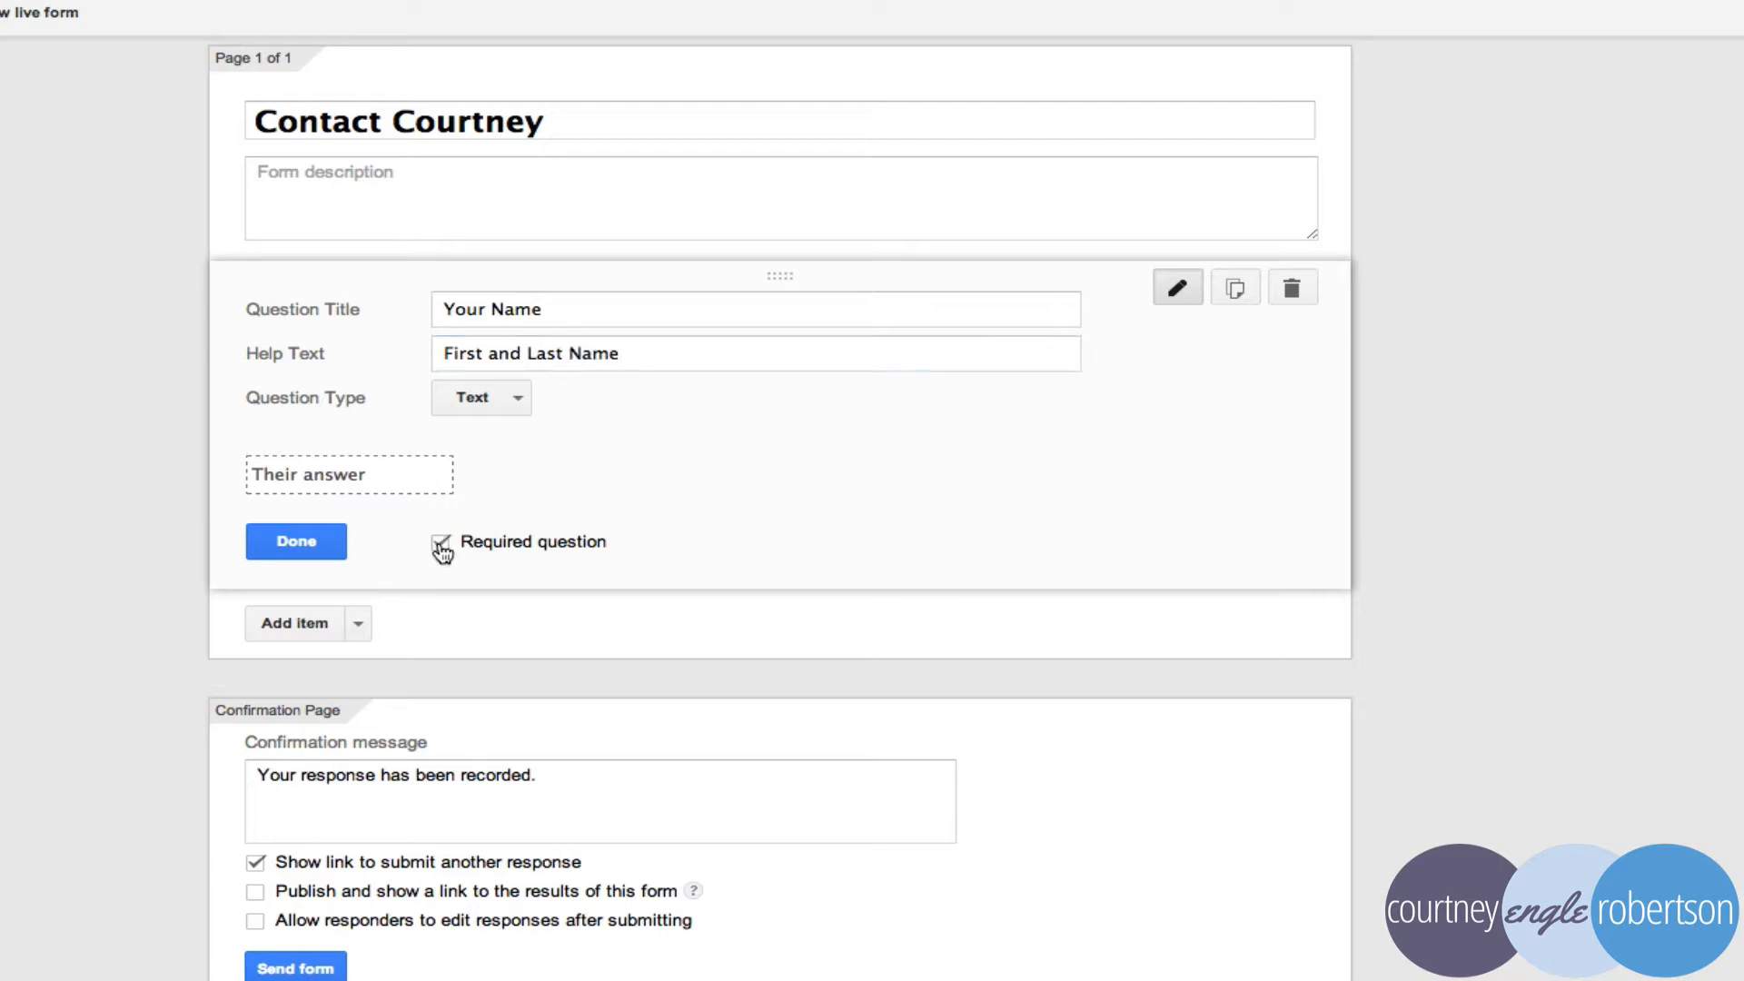
# Add a second text question titled "Your Email" with a placeholder email address as its help text
pyautogui.click(286, 623)
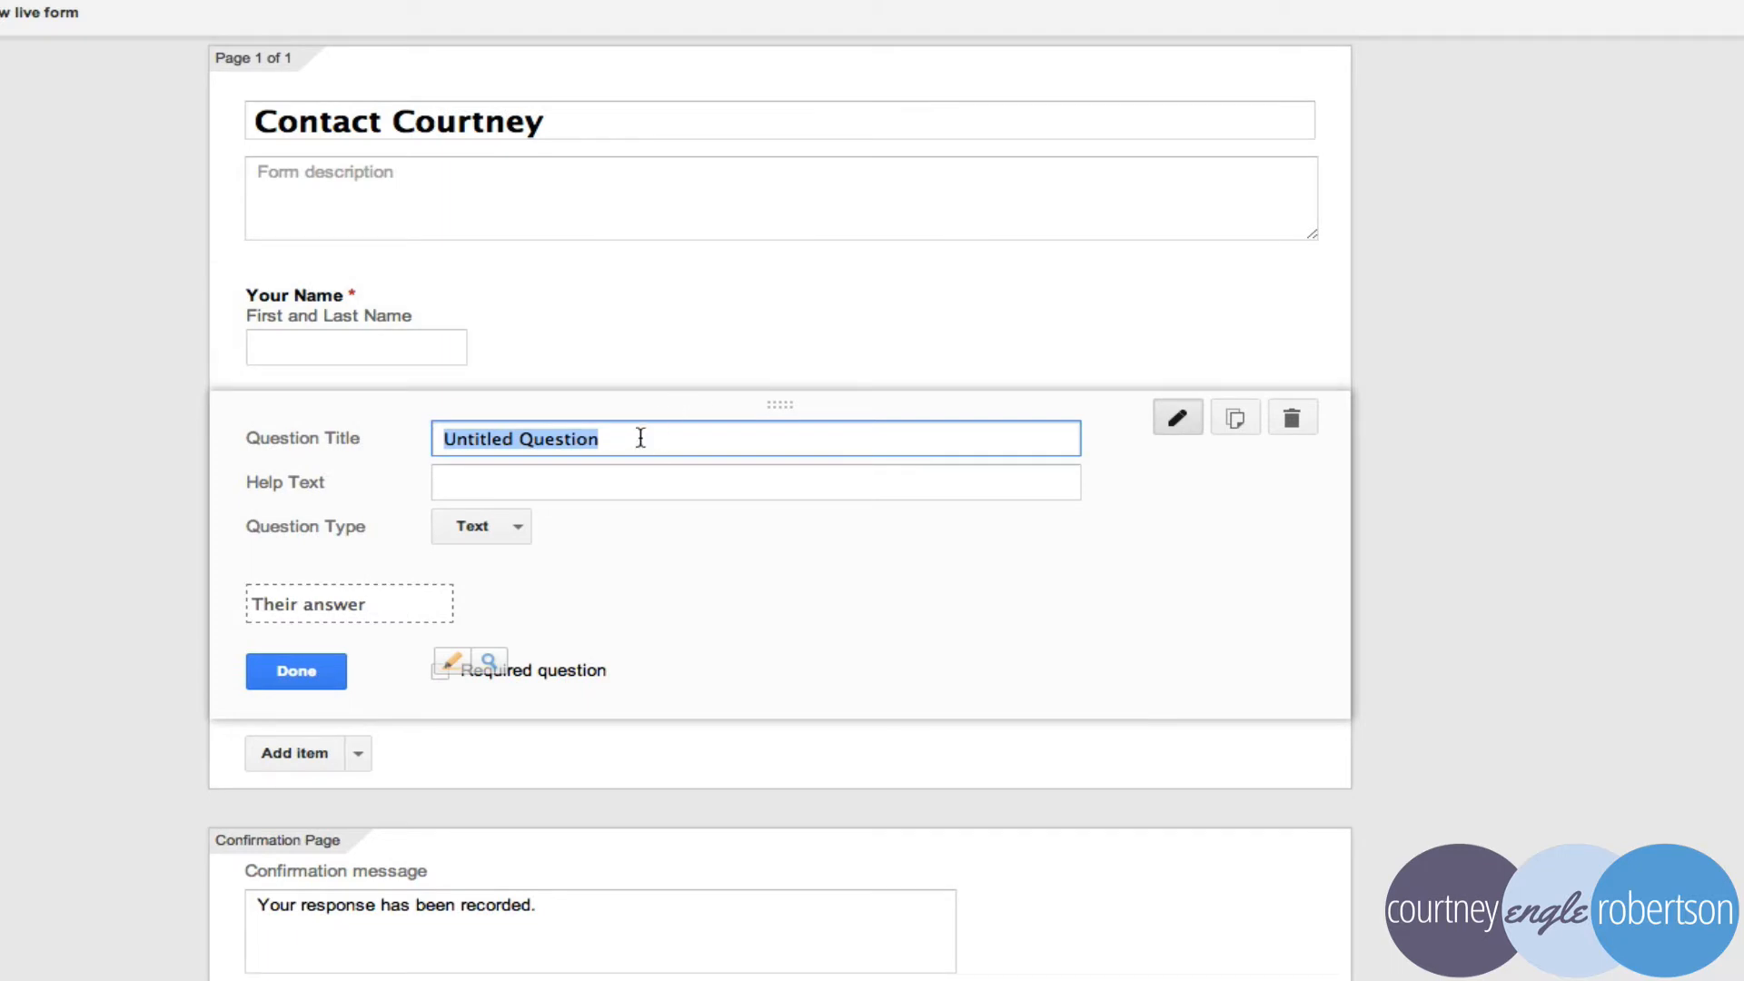
pyautogui.write('Your Email')
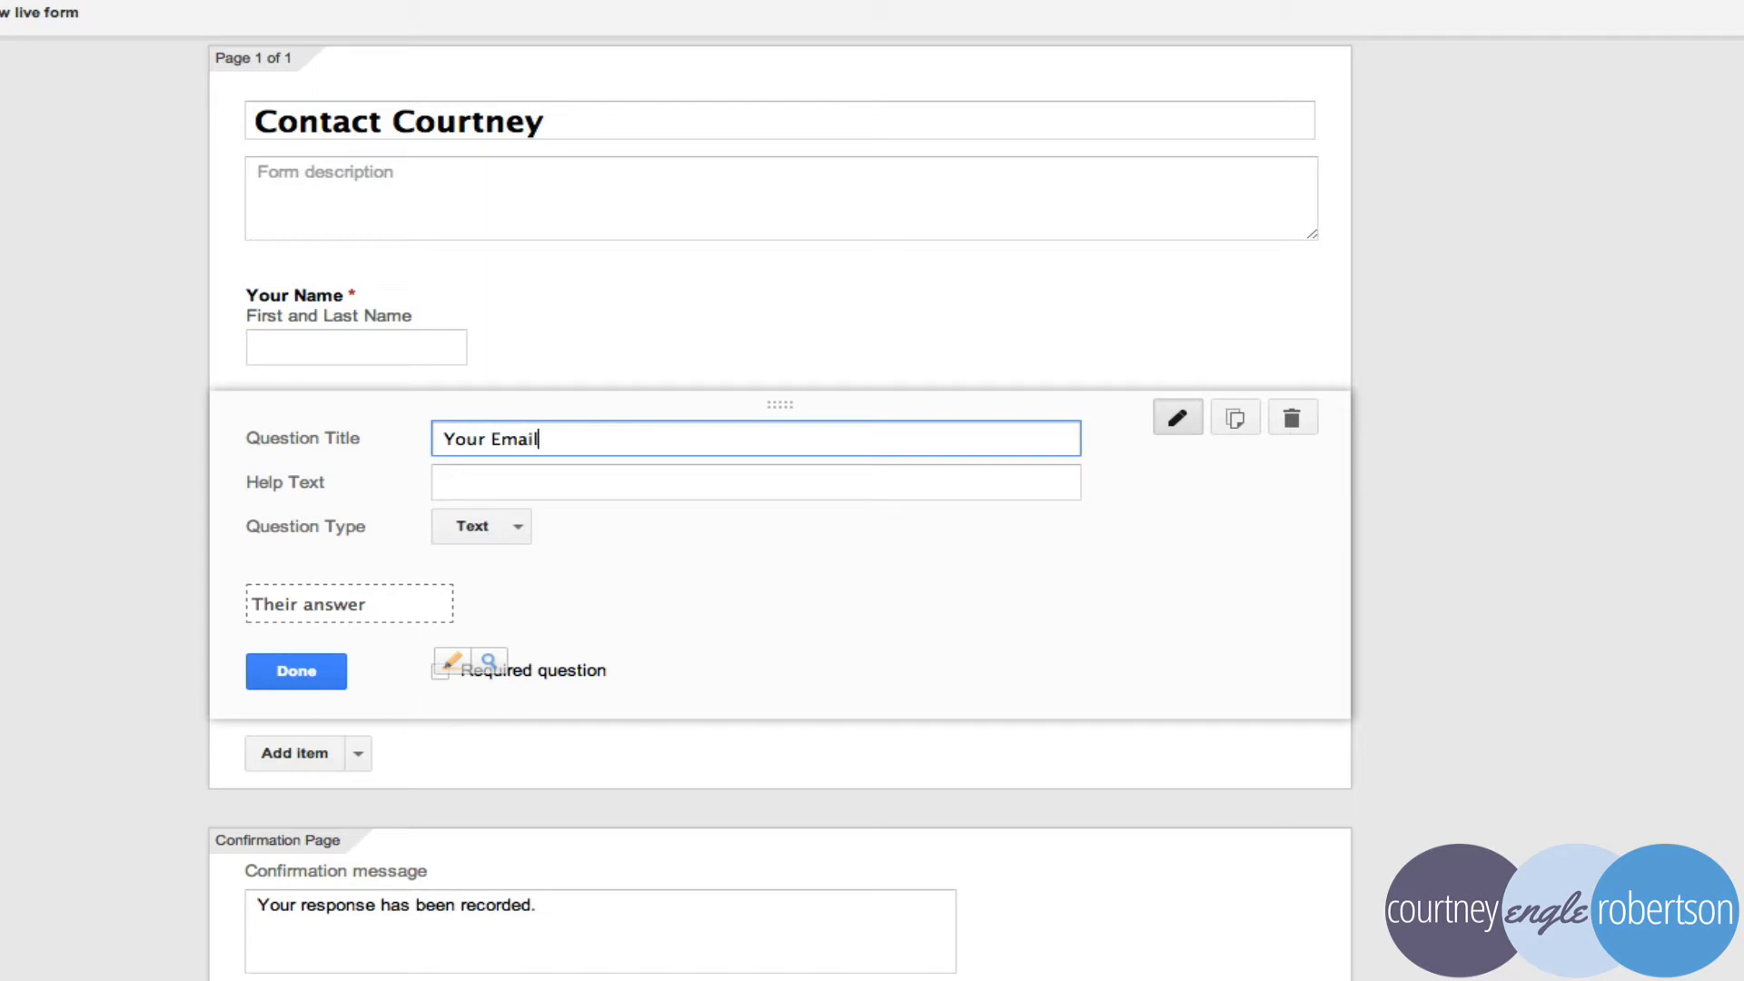
pyautogui.press('Tab')
pyautogui.write('y')
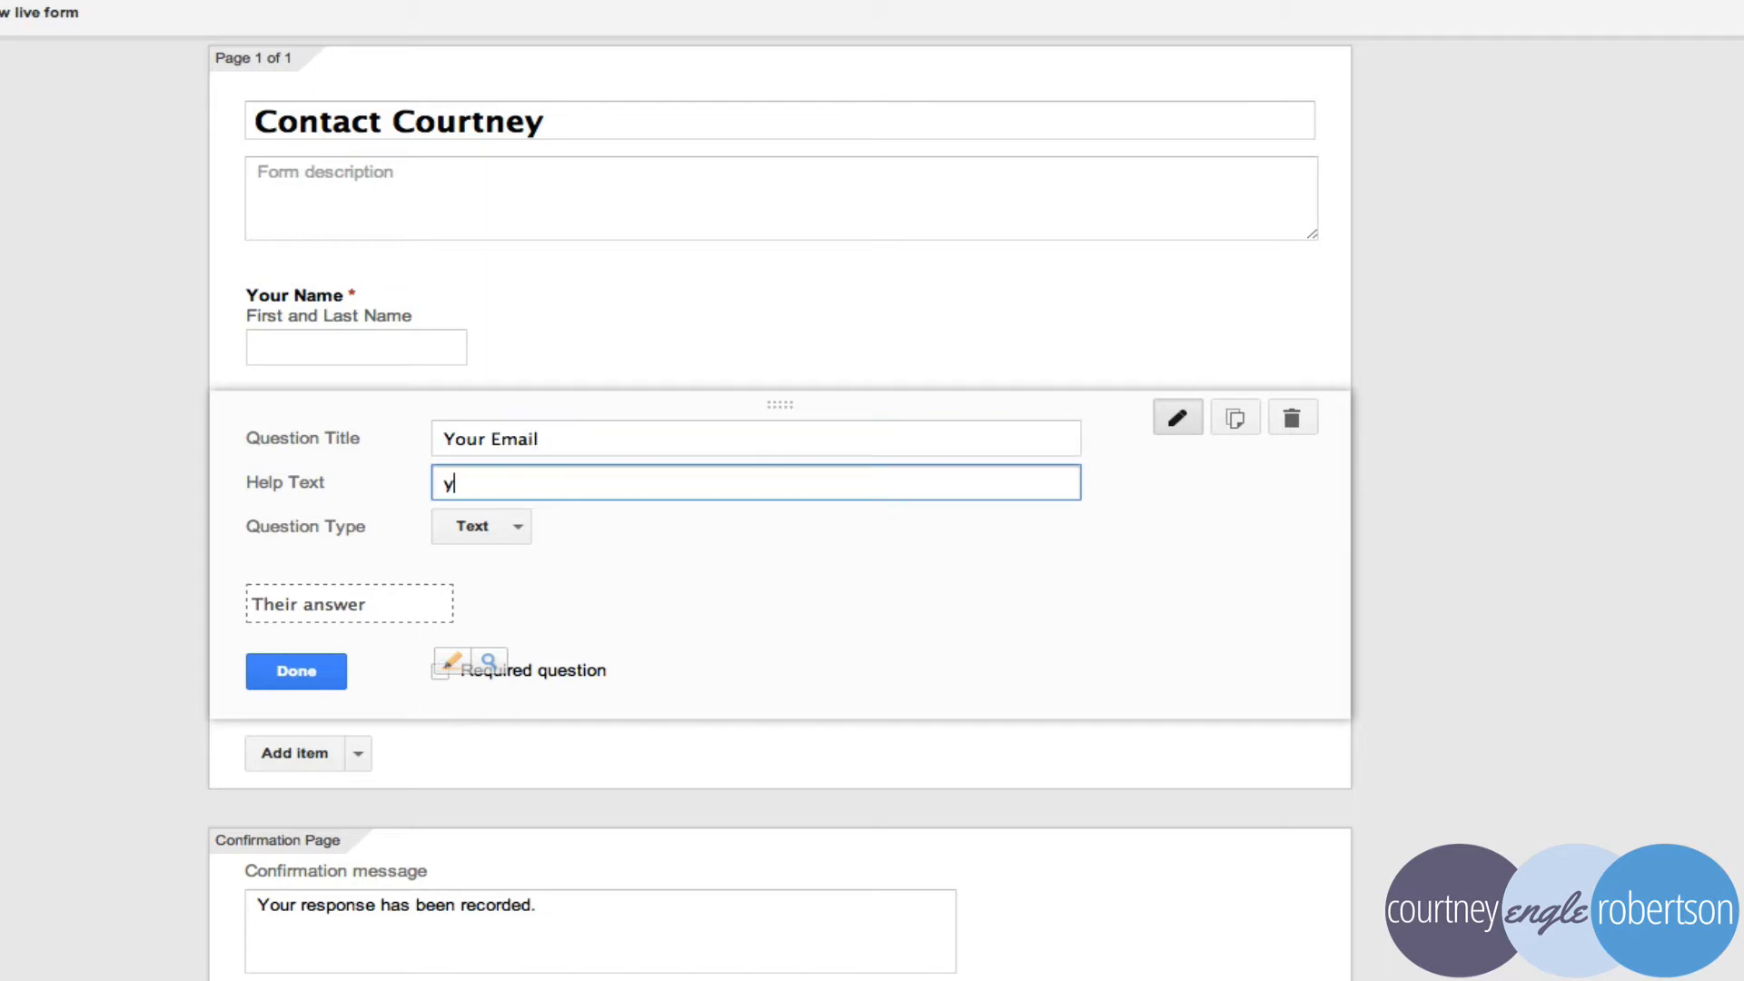
pyautogui.write('our@email.com')
pyautogui.click(474, 527)
pyautogui.click(862, 536)
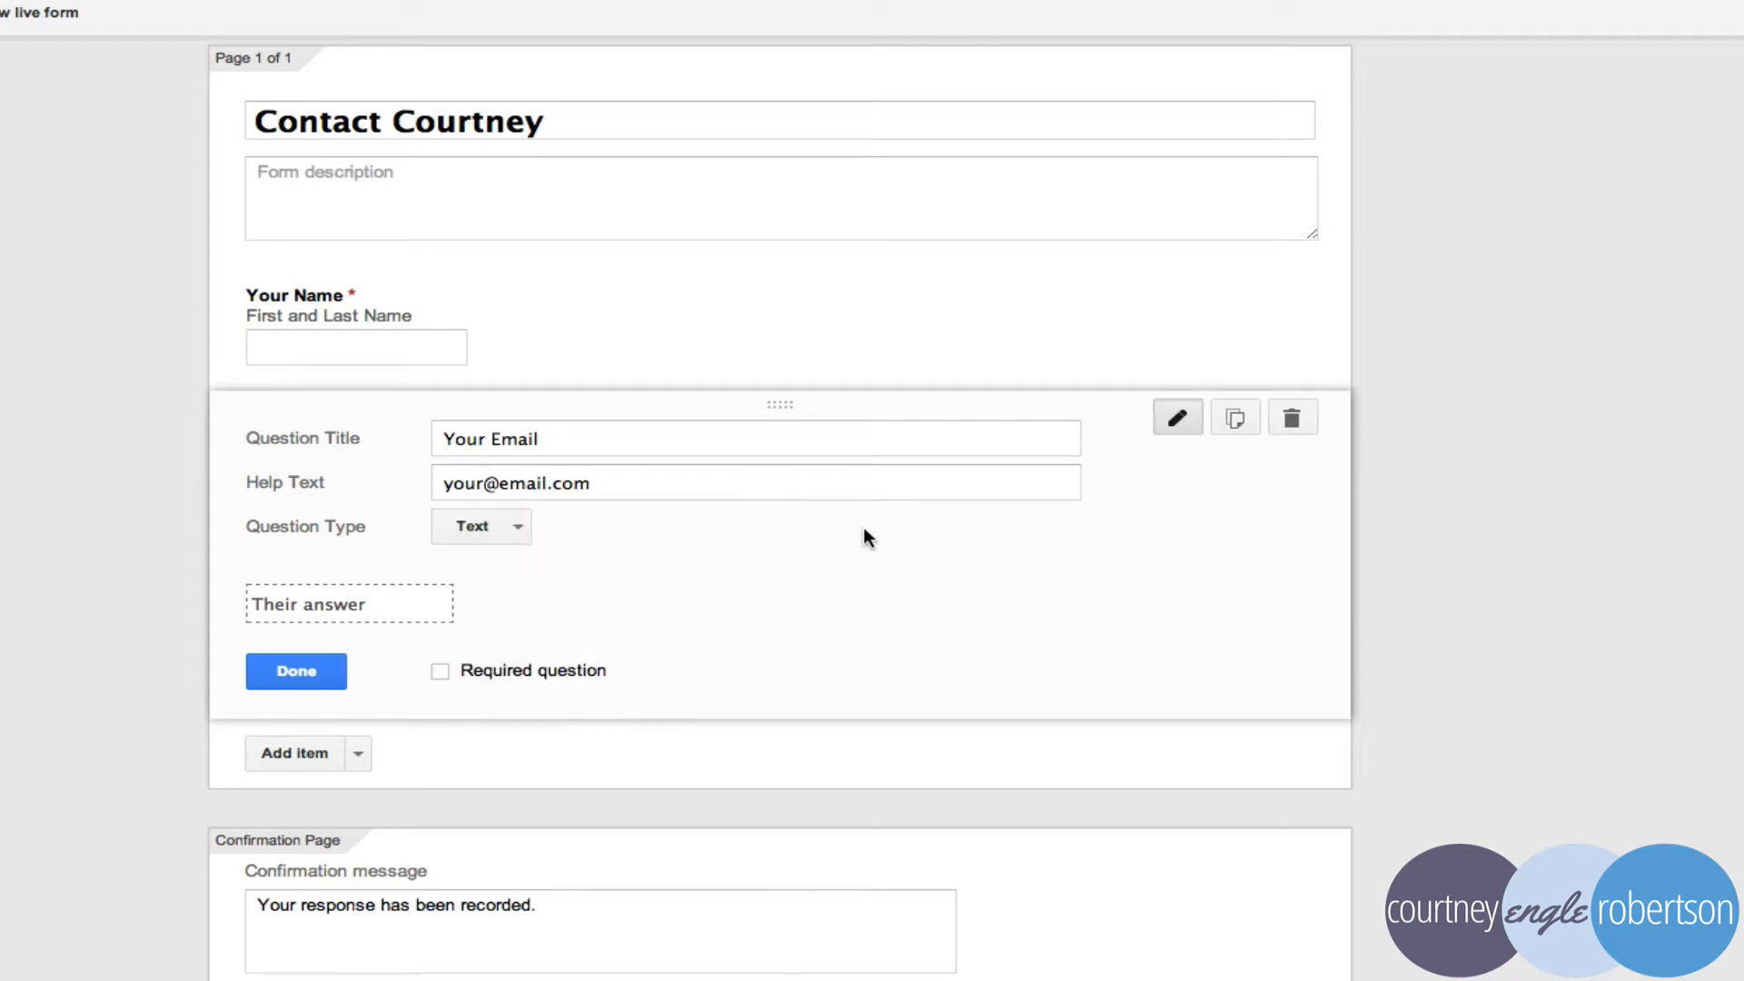
pyautogui.click(301, 673)
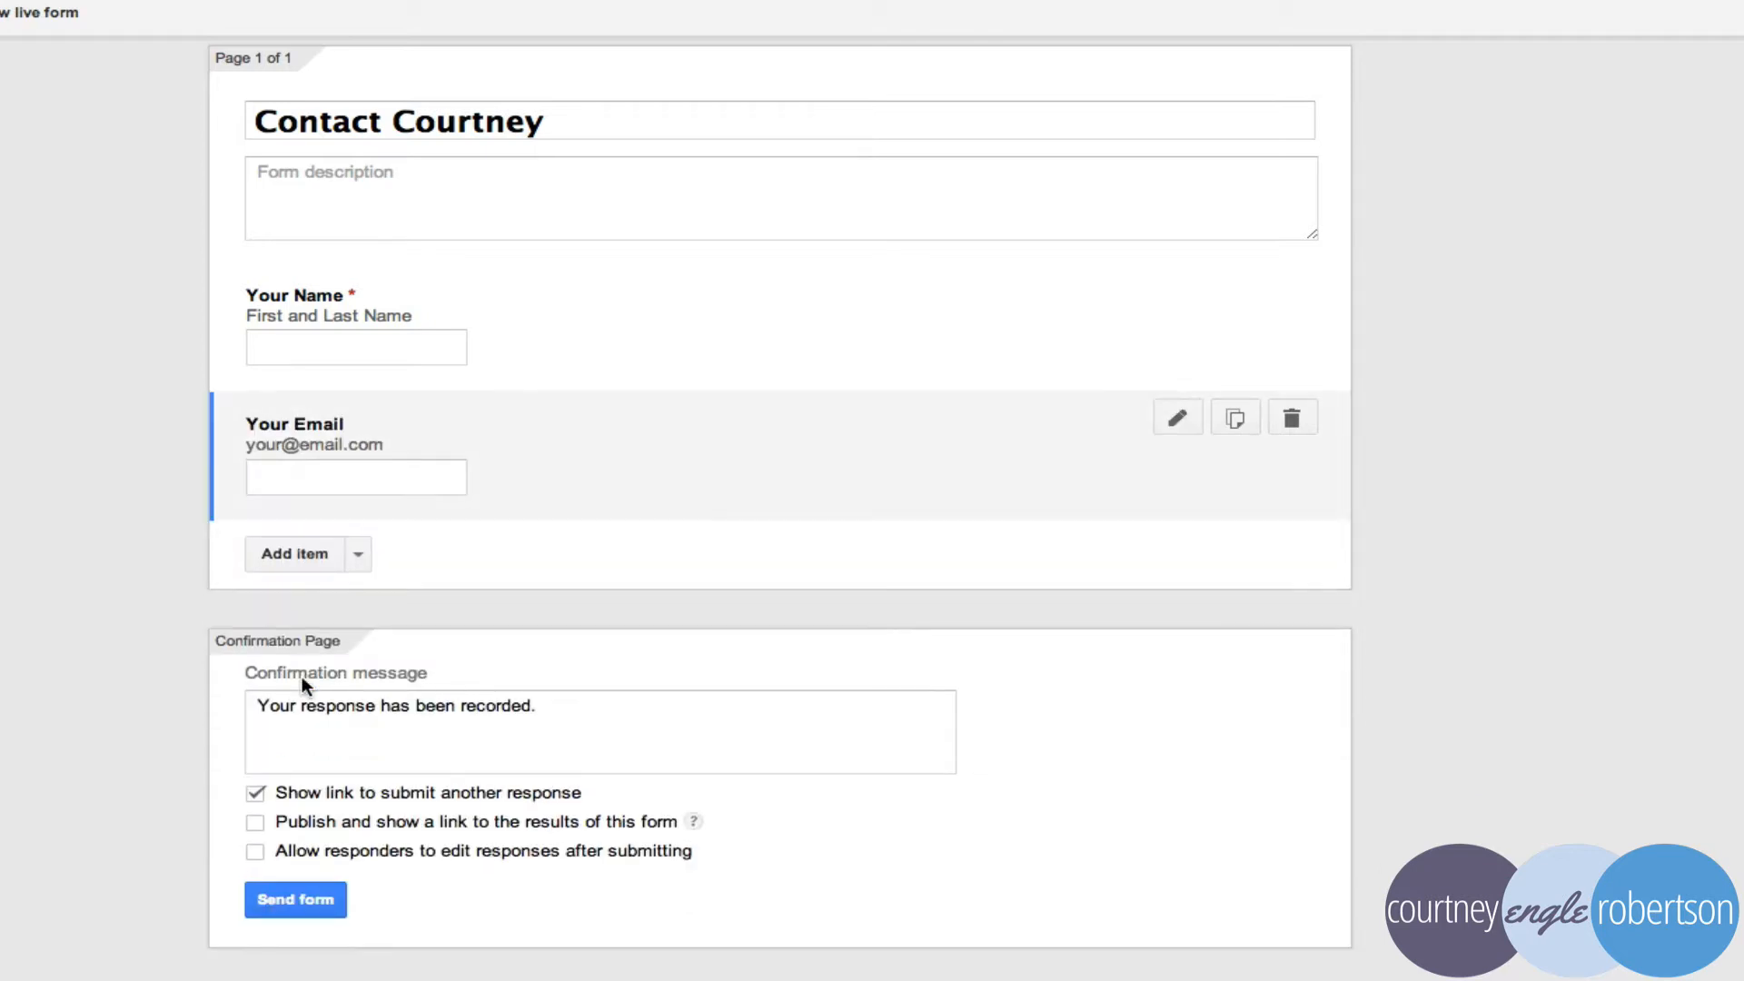
# Reopen the "Your Email" question and make it required
pyautogui.click(301, 500)
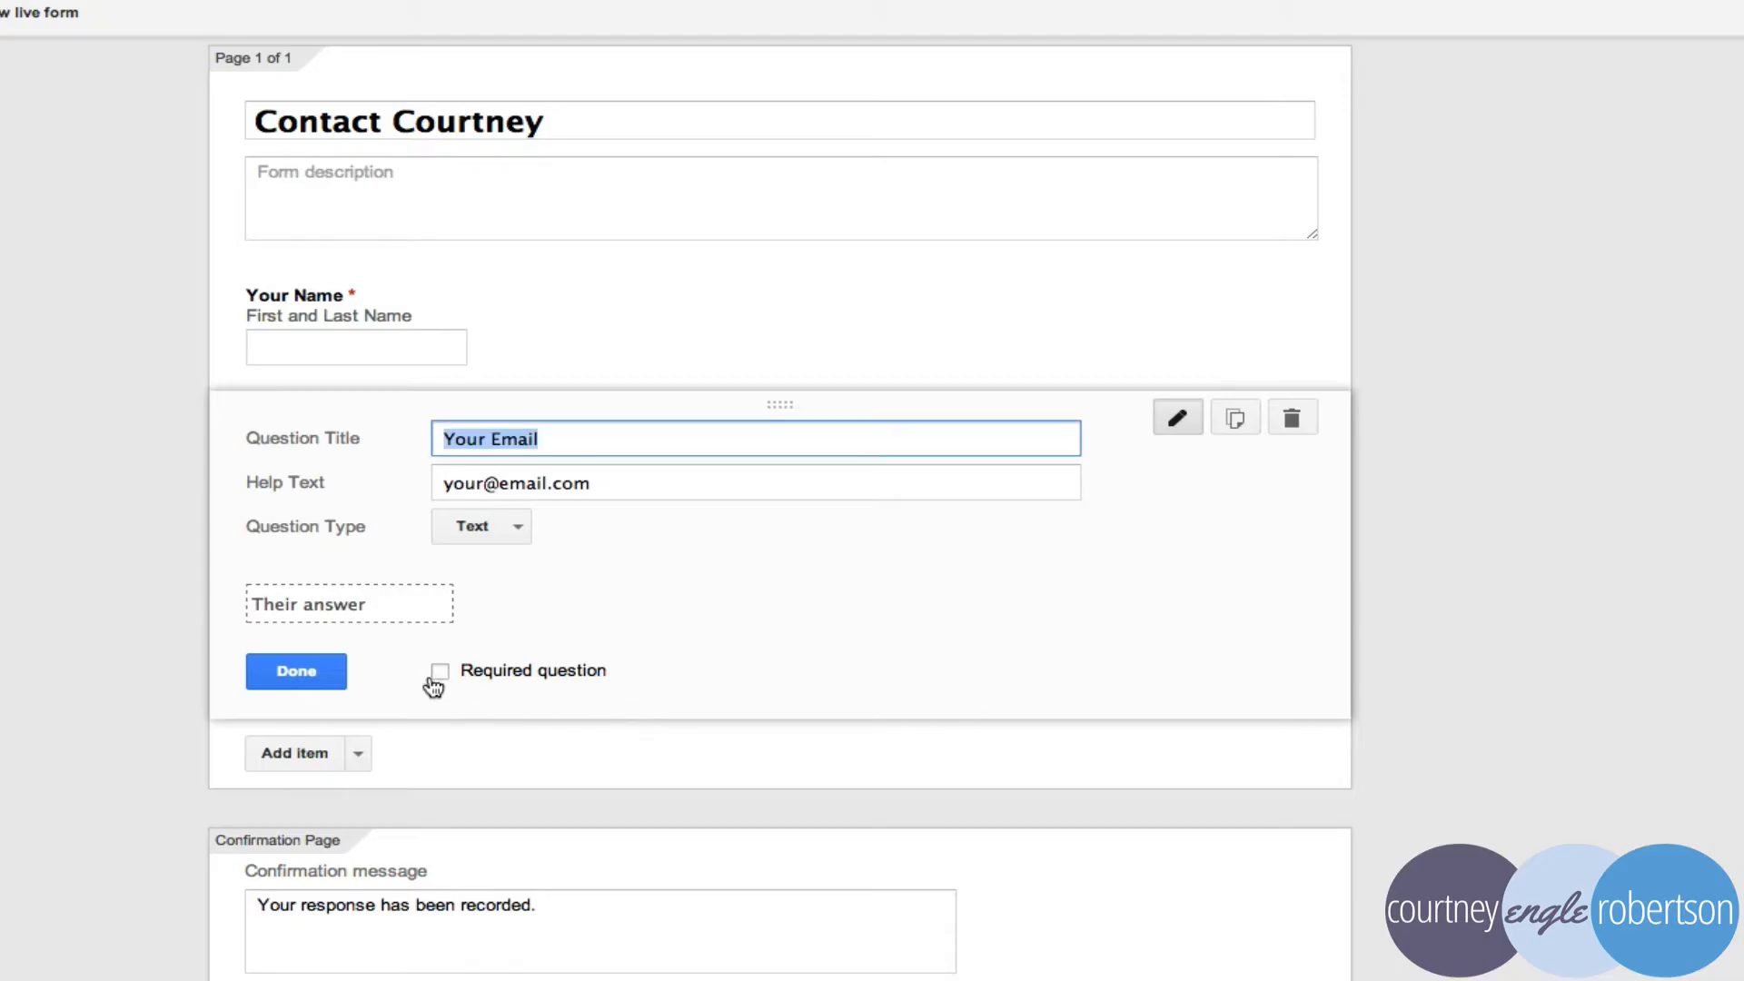
pyautogui.click(438, 673)
pyautogui.click(323, 671)
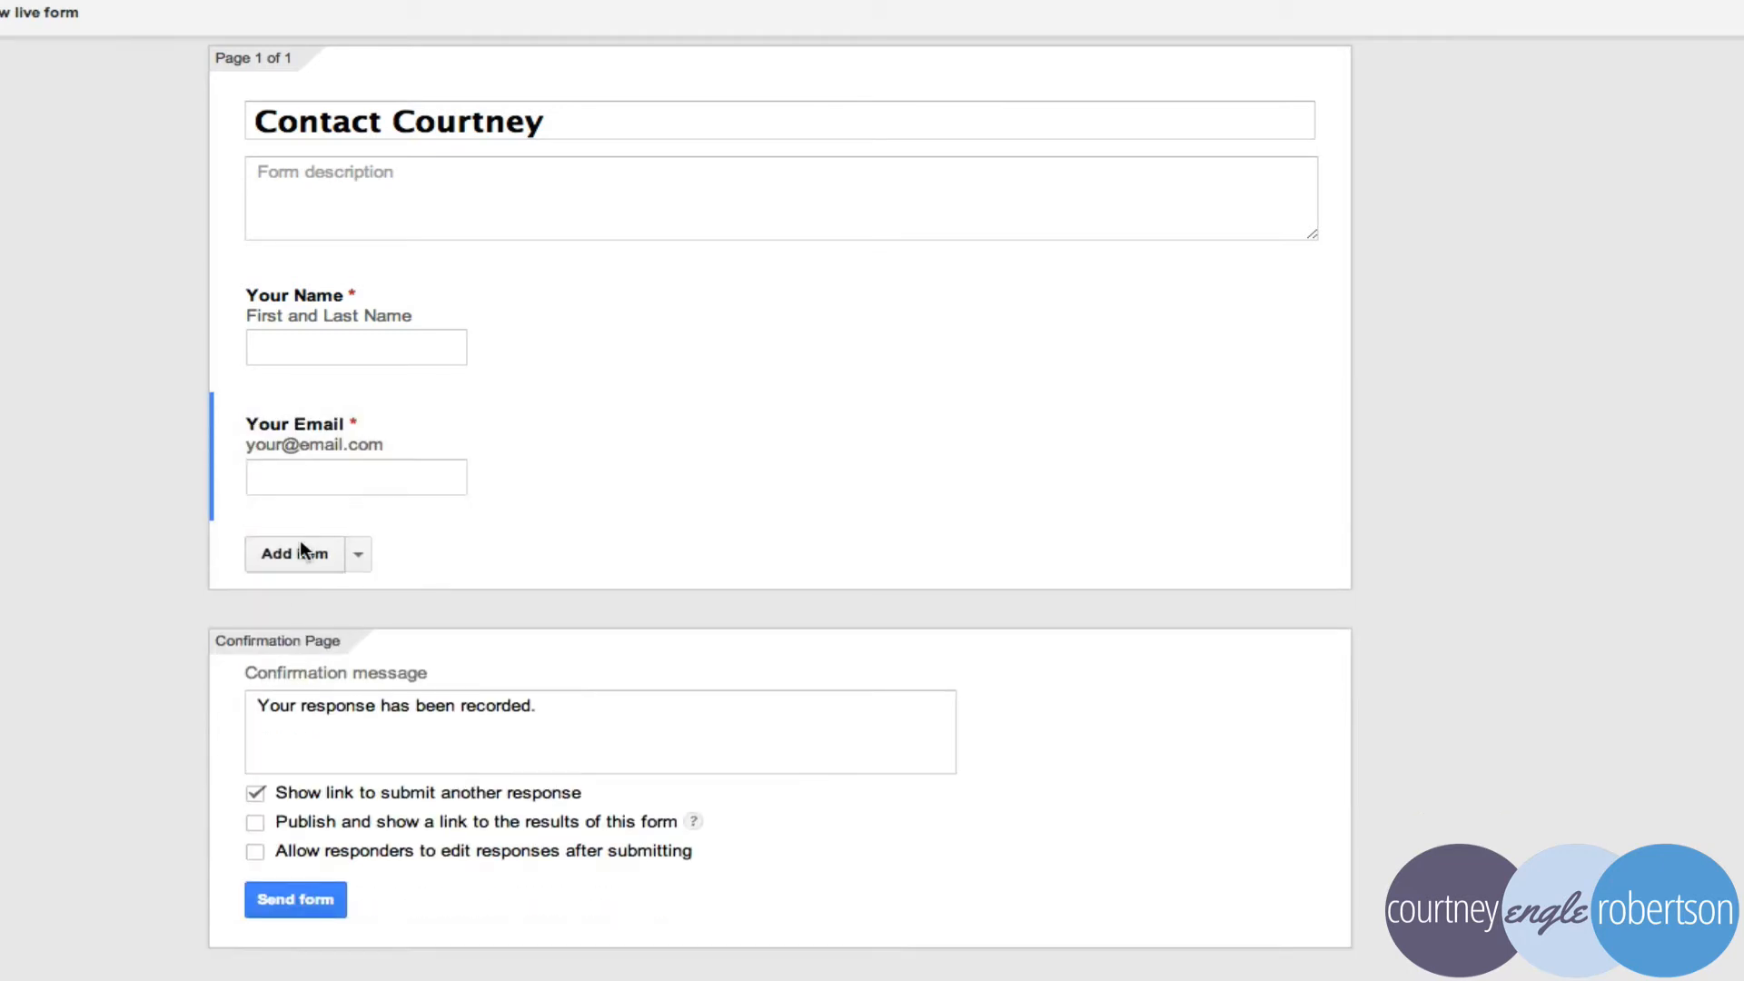
# Add a third question titled "What can I help you with?" below the email question
pyautogui.click(294, 554)
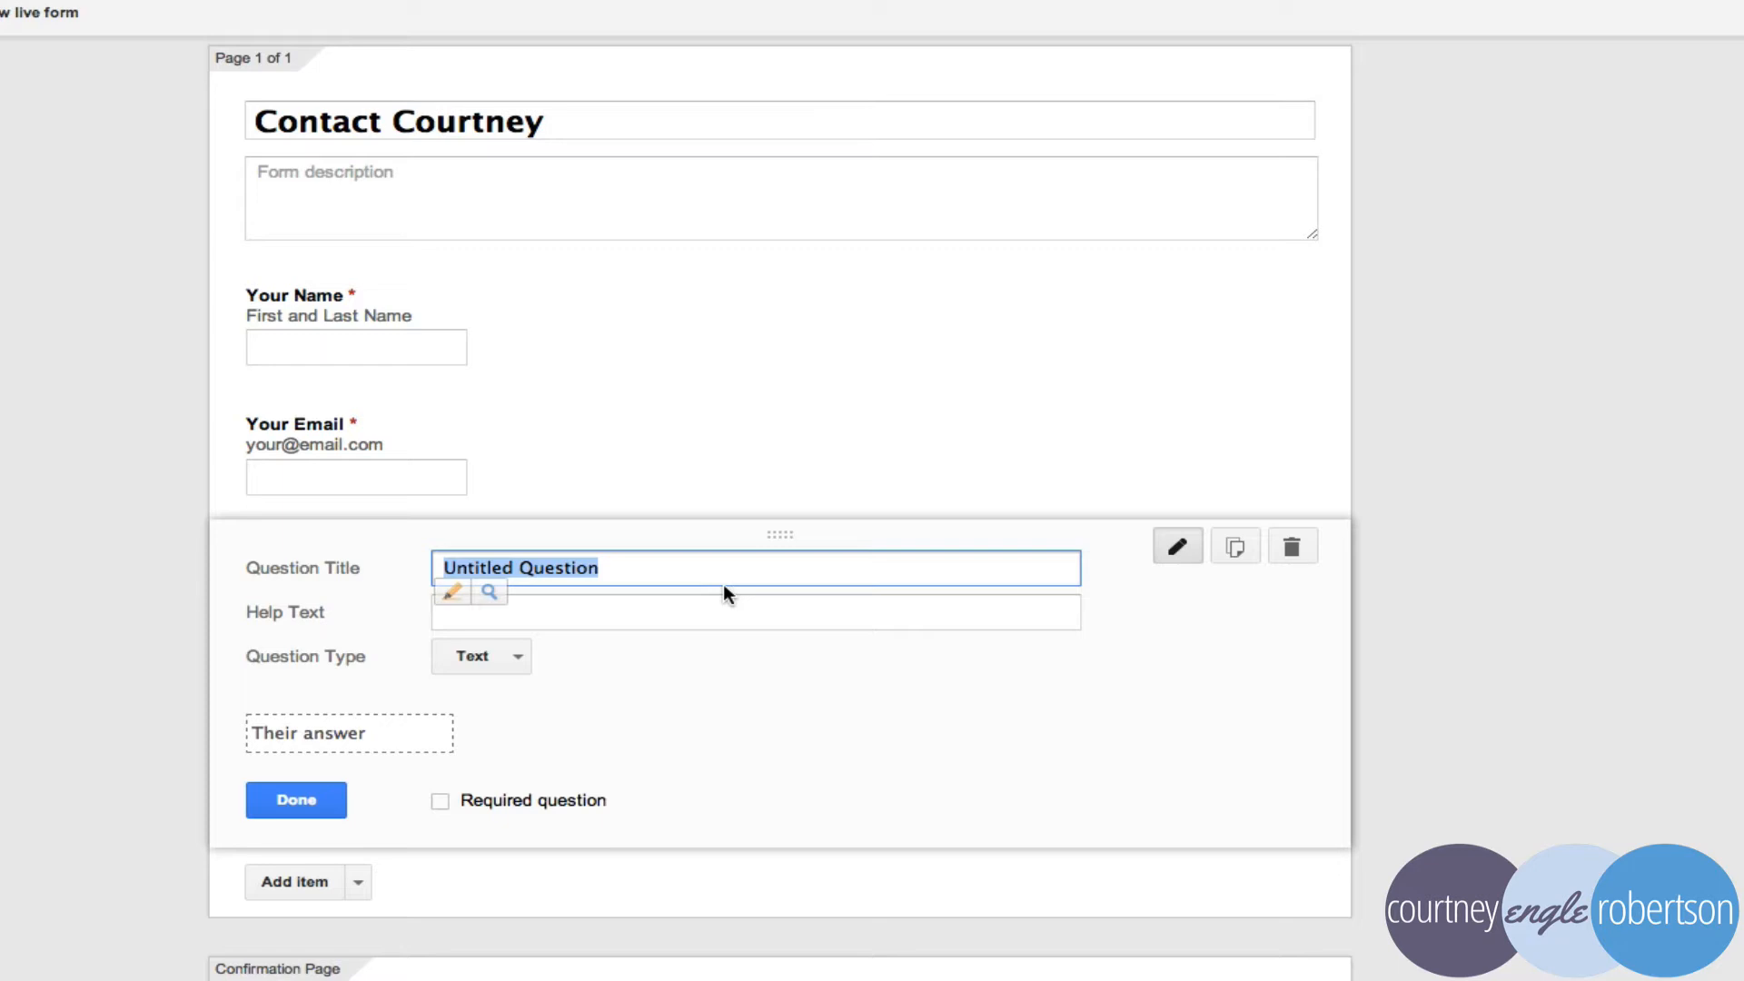
pyautogui.write('What ')
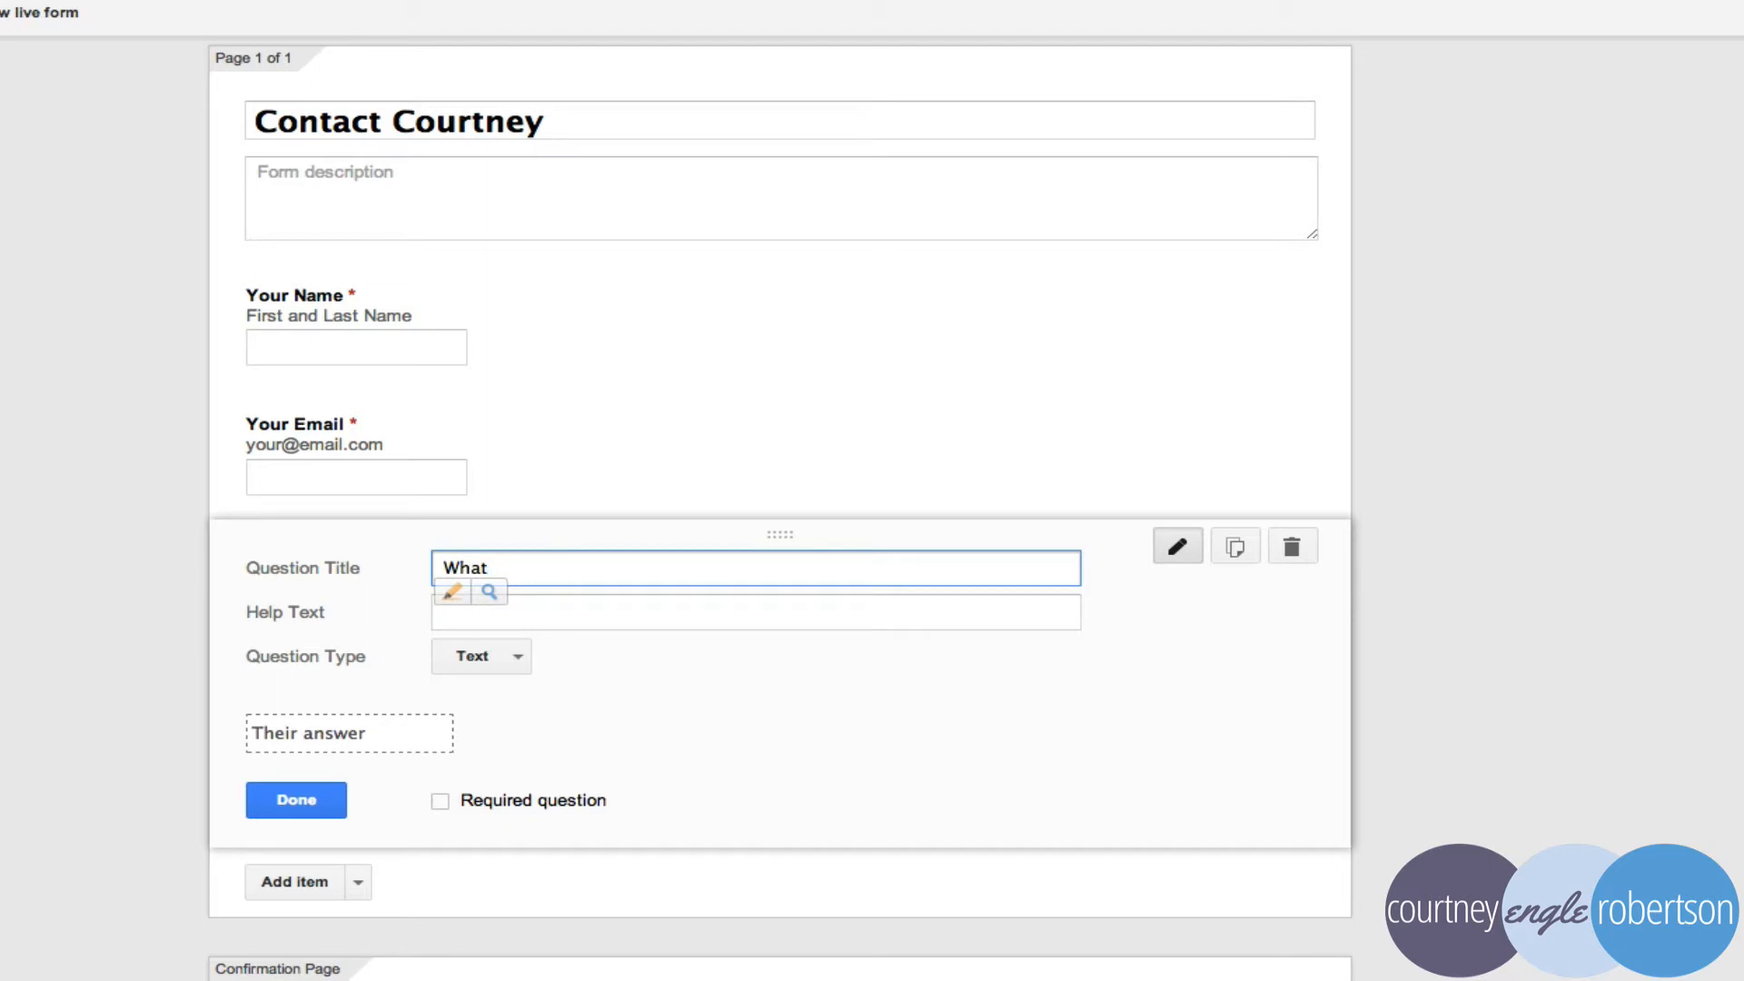
pyautogui.write('can I help you with?')
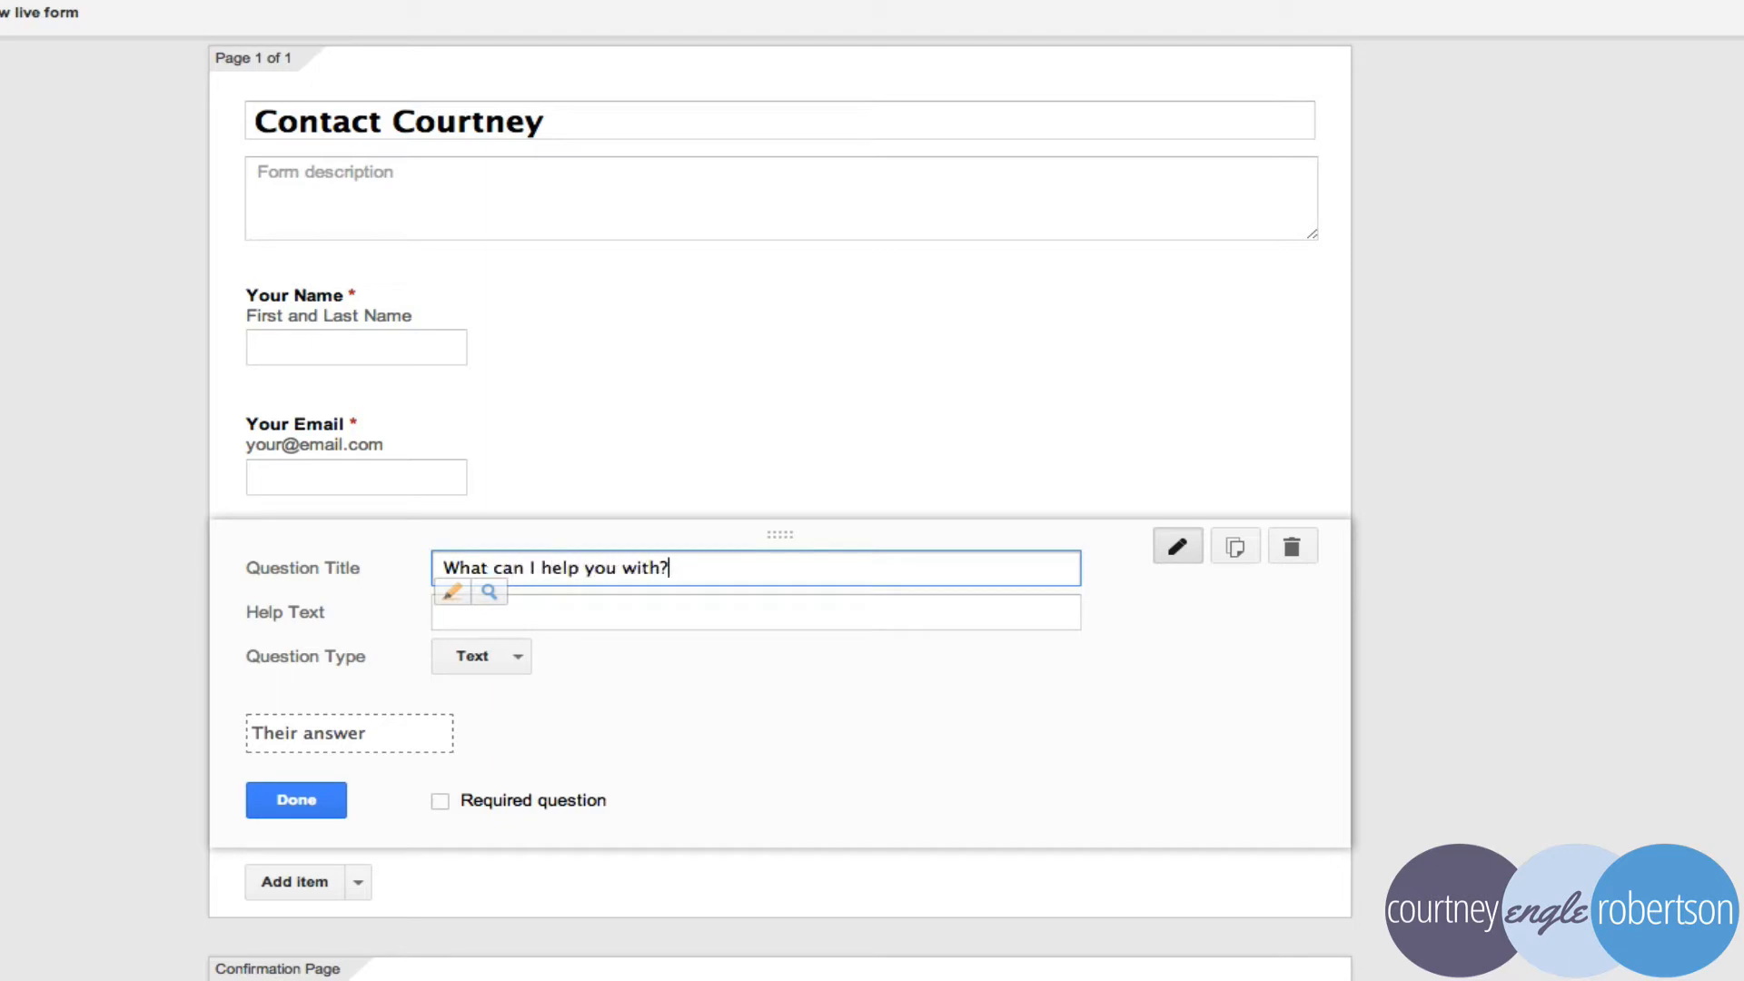
# Change the "What can I help you with?" question to the Paragraph text type and make it required
pyautogui.press('Tab')
pyautogui.click(506, 660)
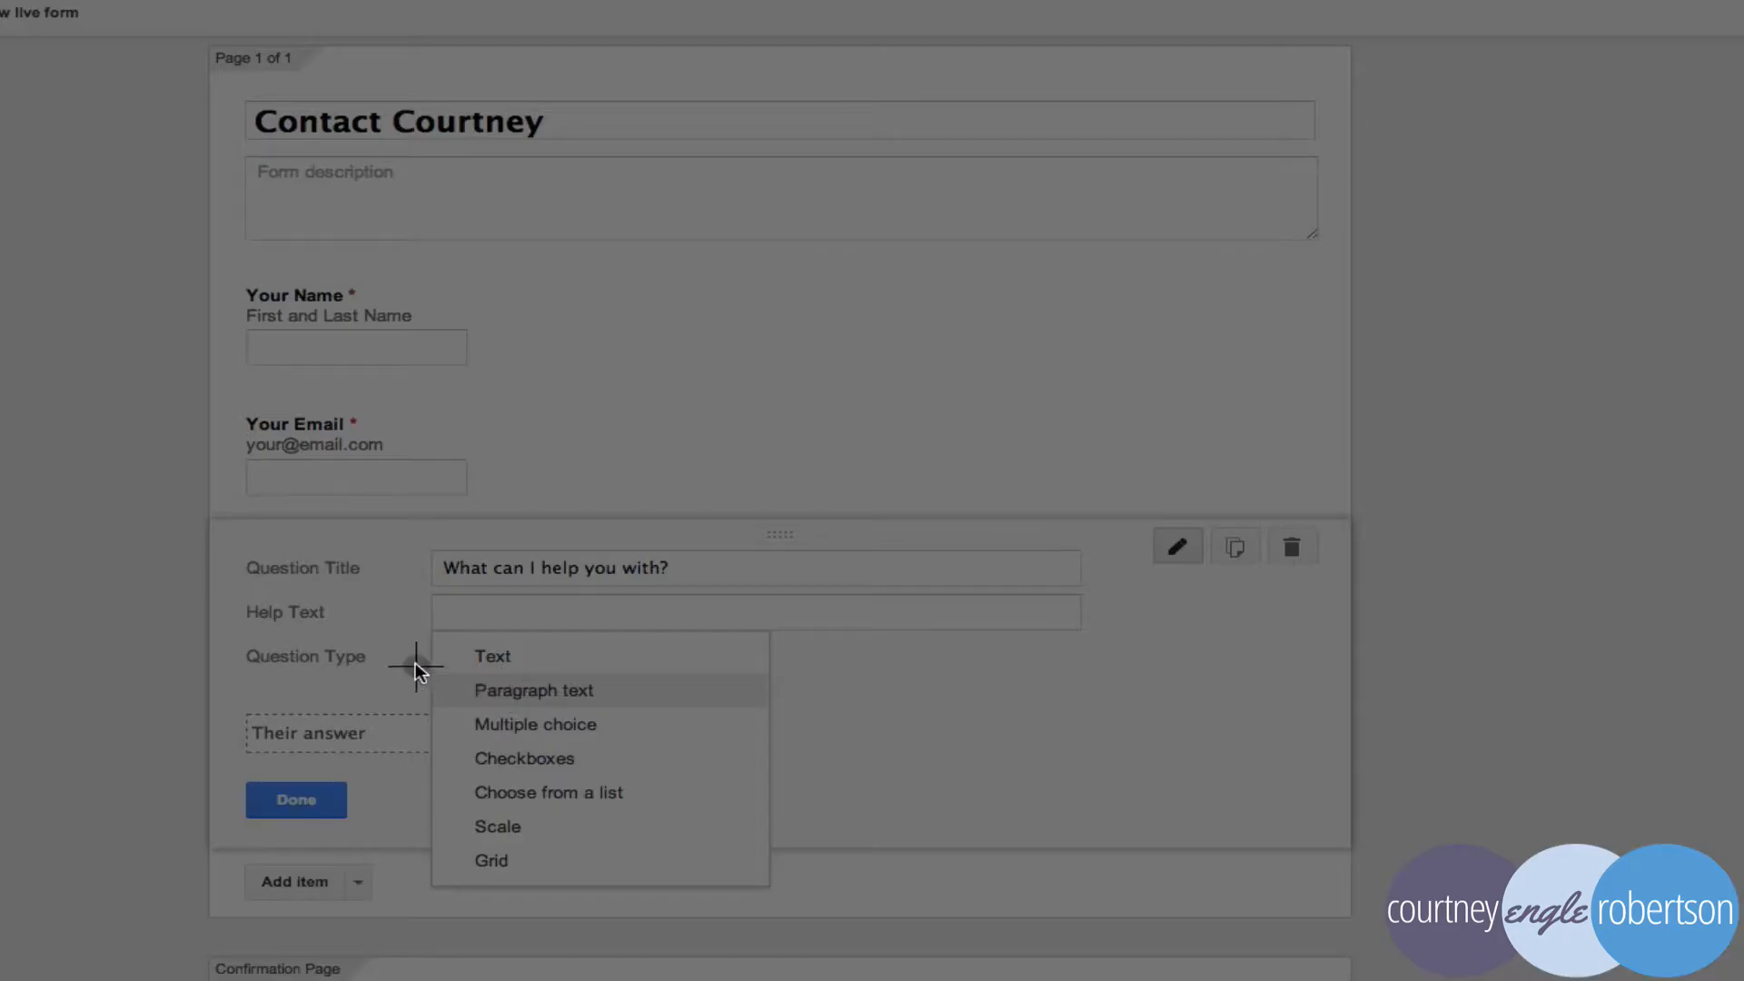
pyautogui.moveTo(736, 737); pyautogui.dragTo(788, 717)
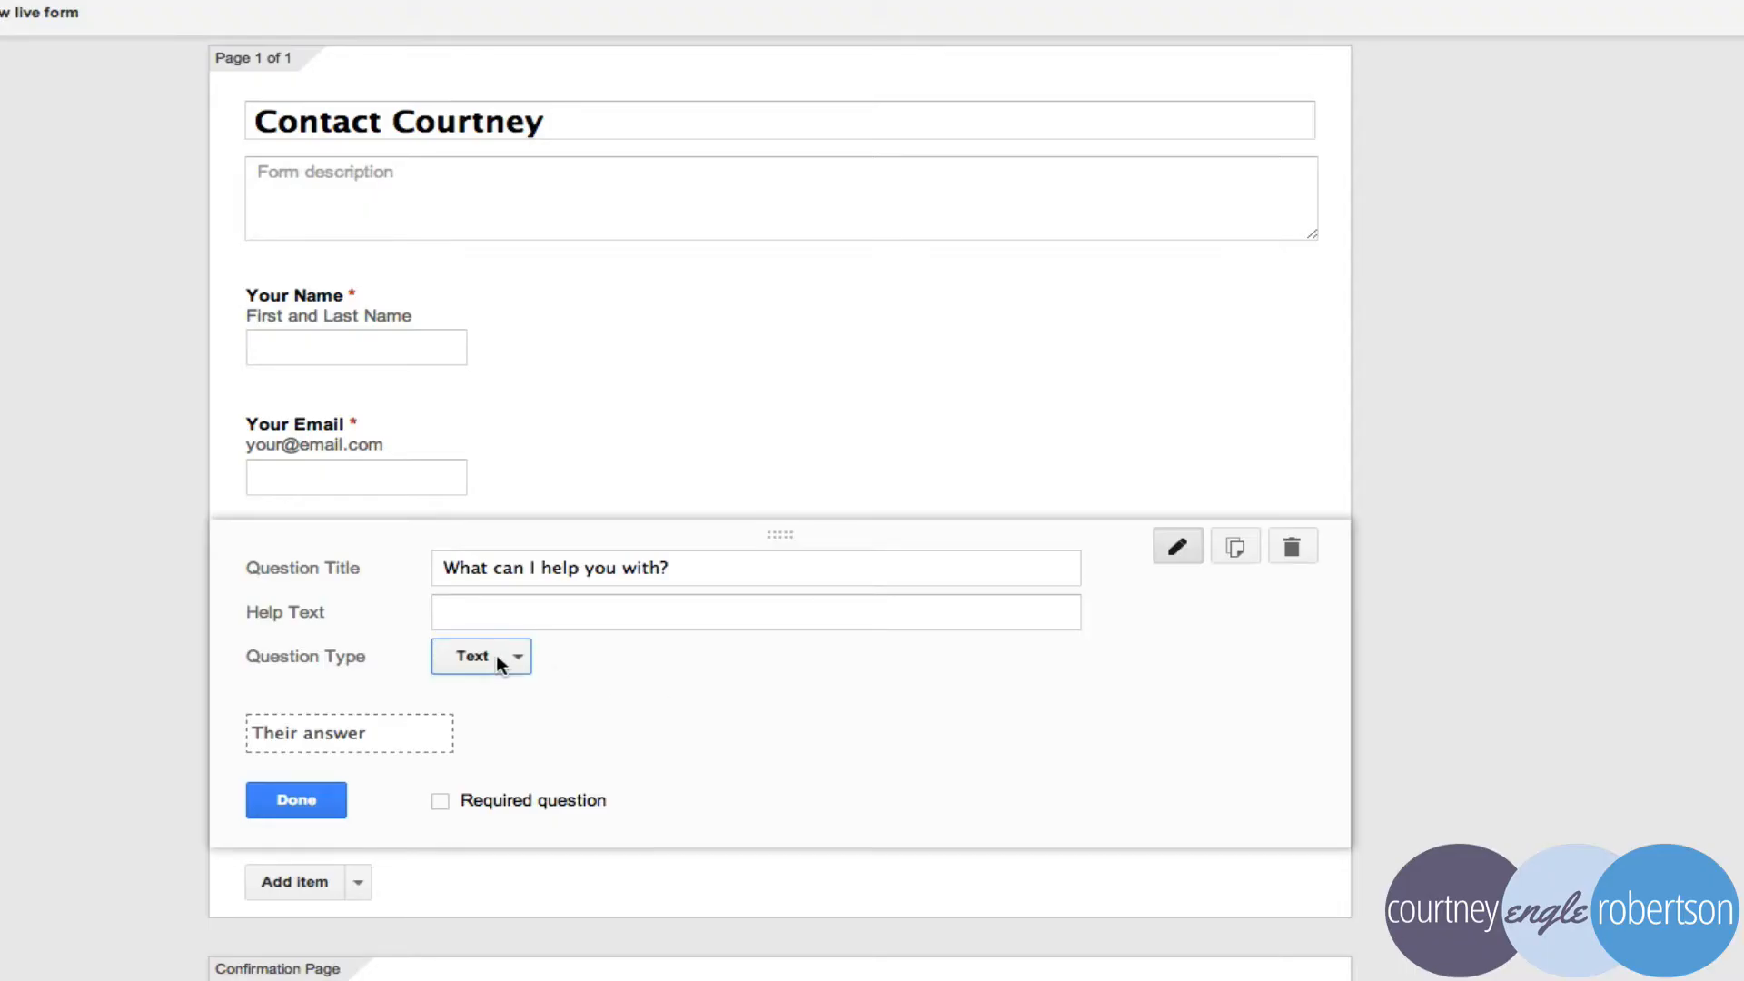
pyautogui.click(495, 658)
pyautogui.click(509, 695)
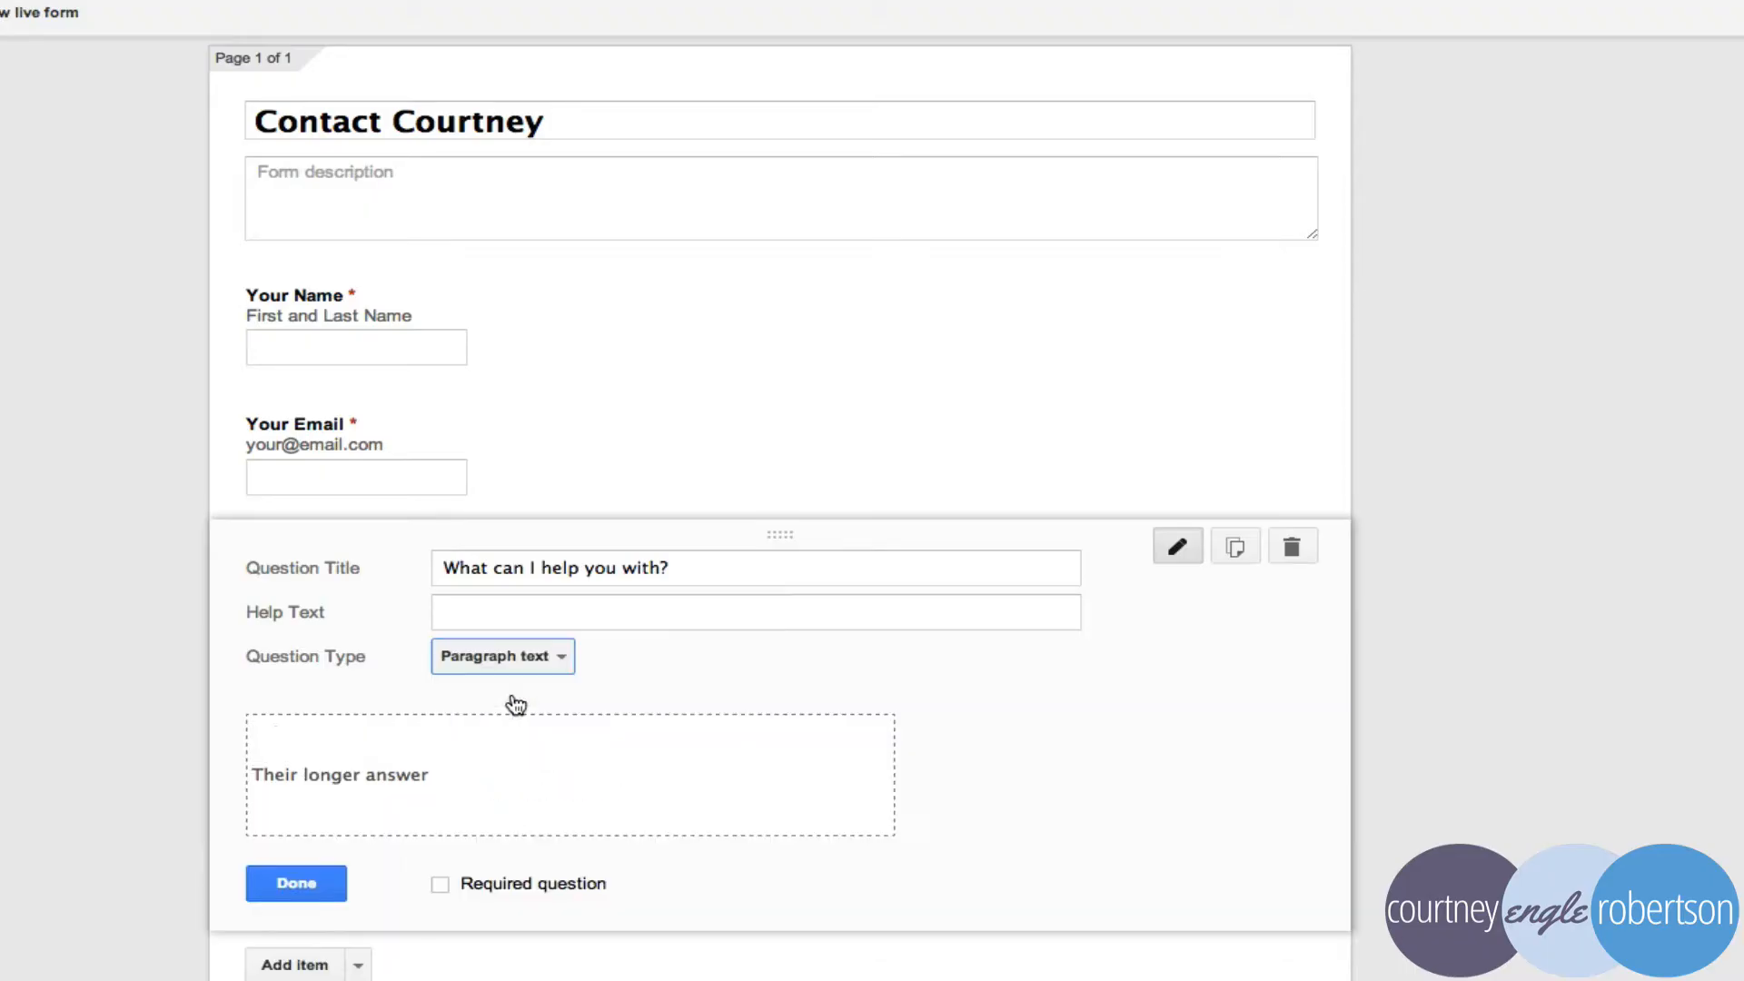
pyautogui.click(440, 885)
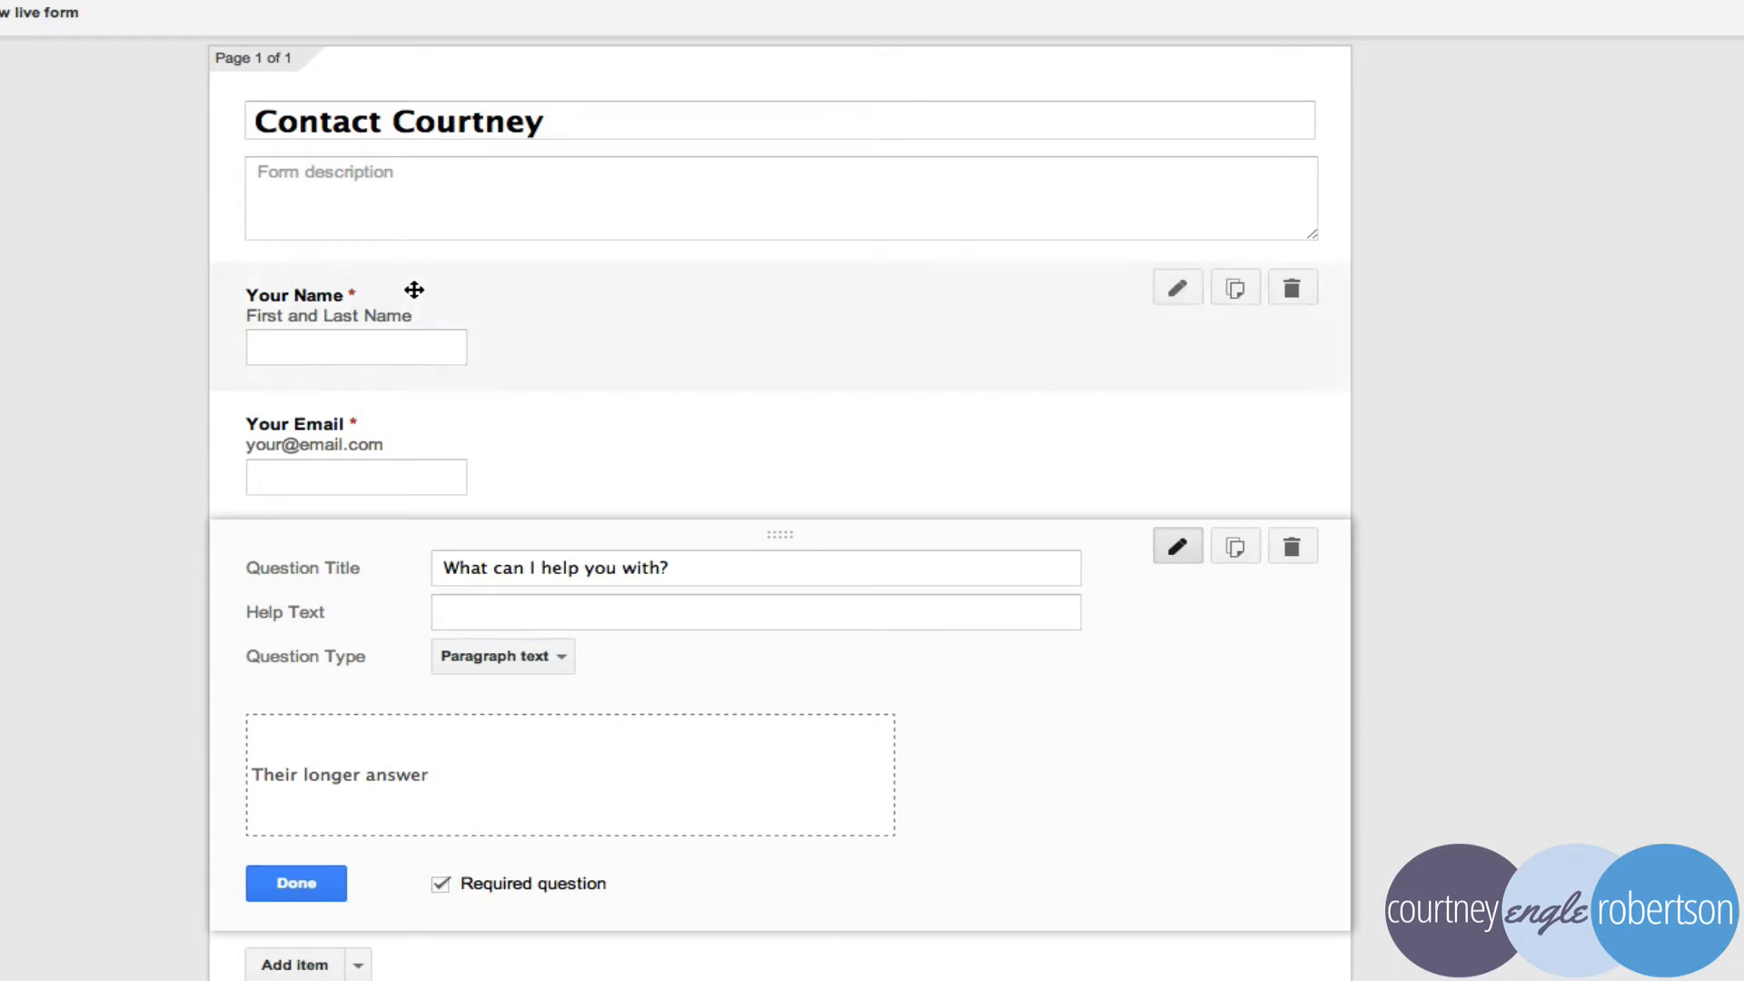
pyautogui.moveTo(1054, 537); pyautogui.dragTo(1065, 378)
pyautogui.moveTo(895, 289)
pyautogui.mouseDown()
pyautogui.moveTo(897, 465)
pyautogui.moveTo(837, 786)
pyautogui.moveTo(876, 307)
pyautogui.mouseUp()
# Replace the form's confirmation message with "Thank You for Requesting Information."
pyautogui.scroll(-3, 651, 401)
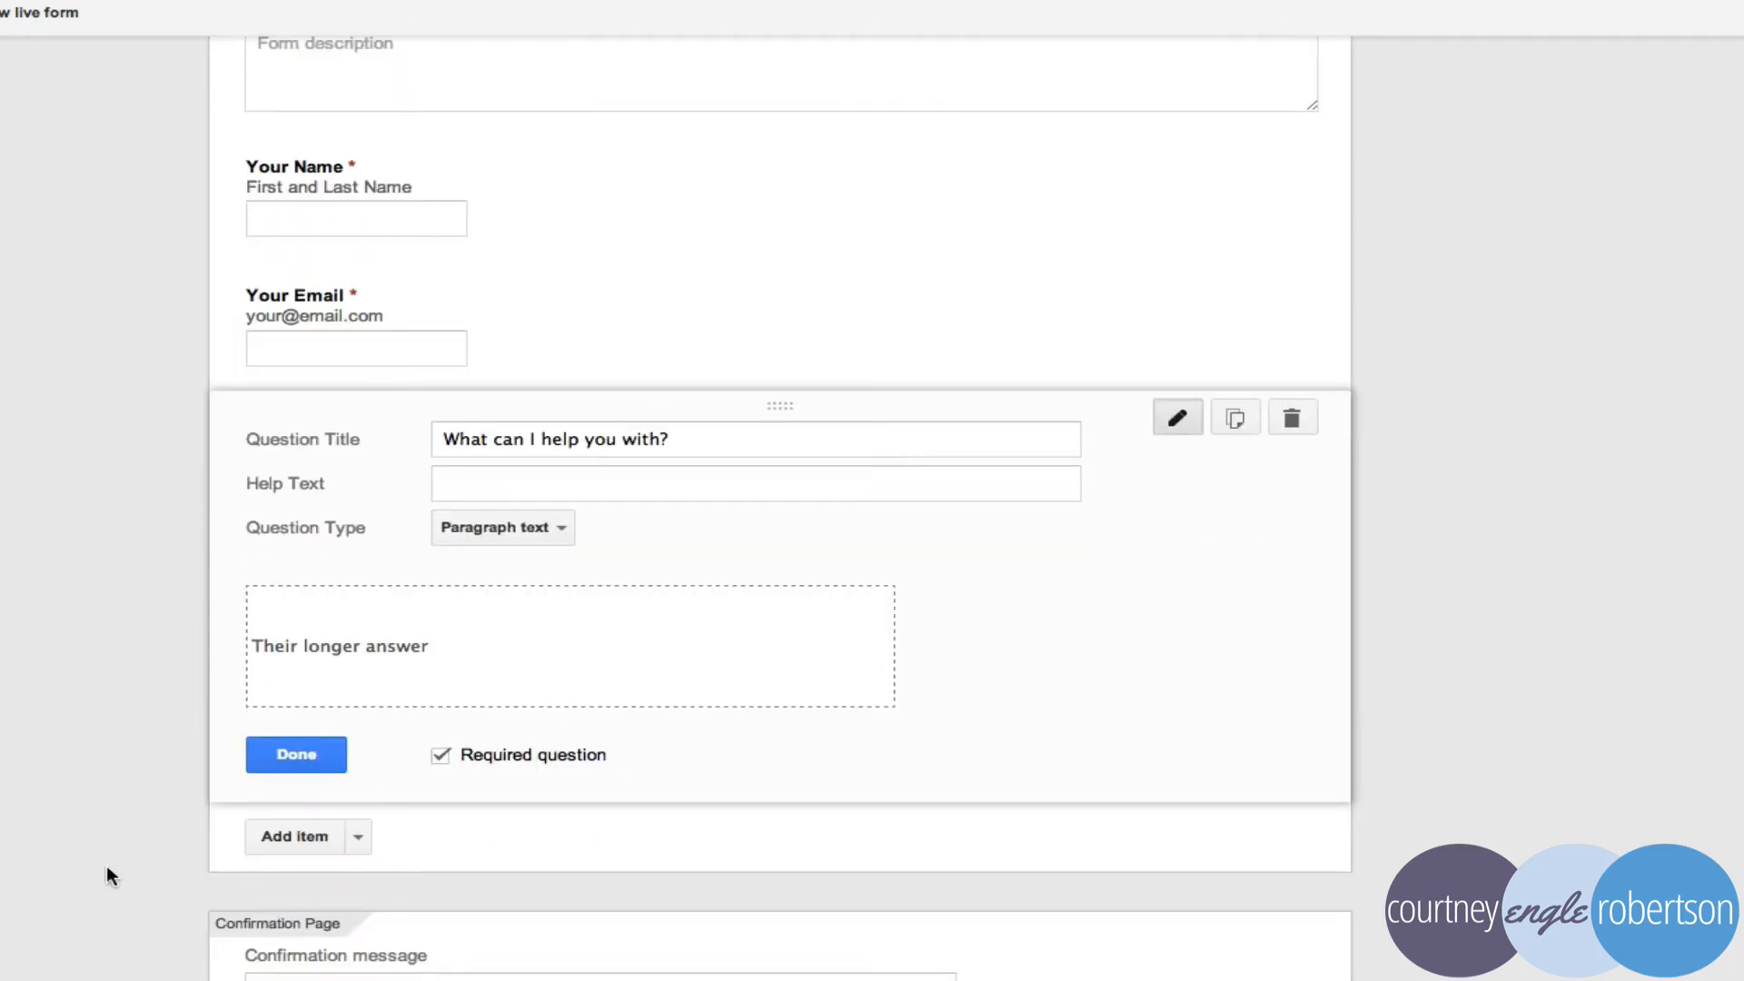
pyautogui.scroll(-5, 481, 972)
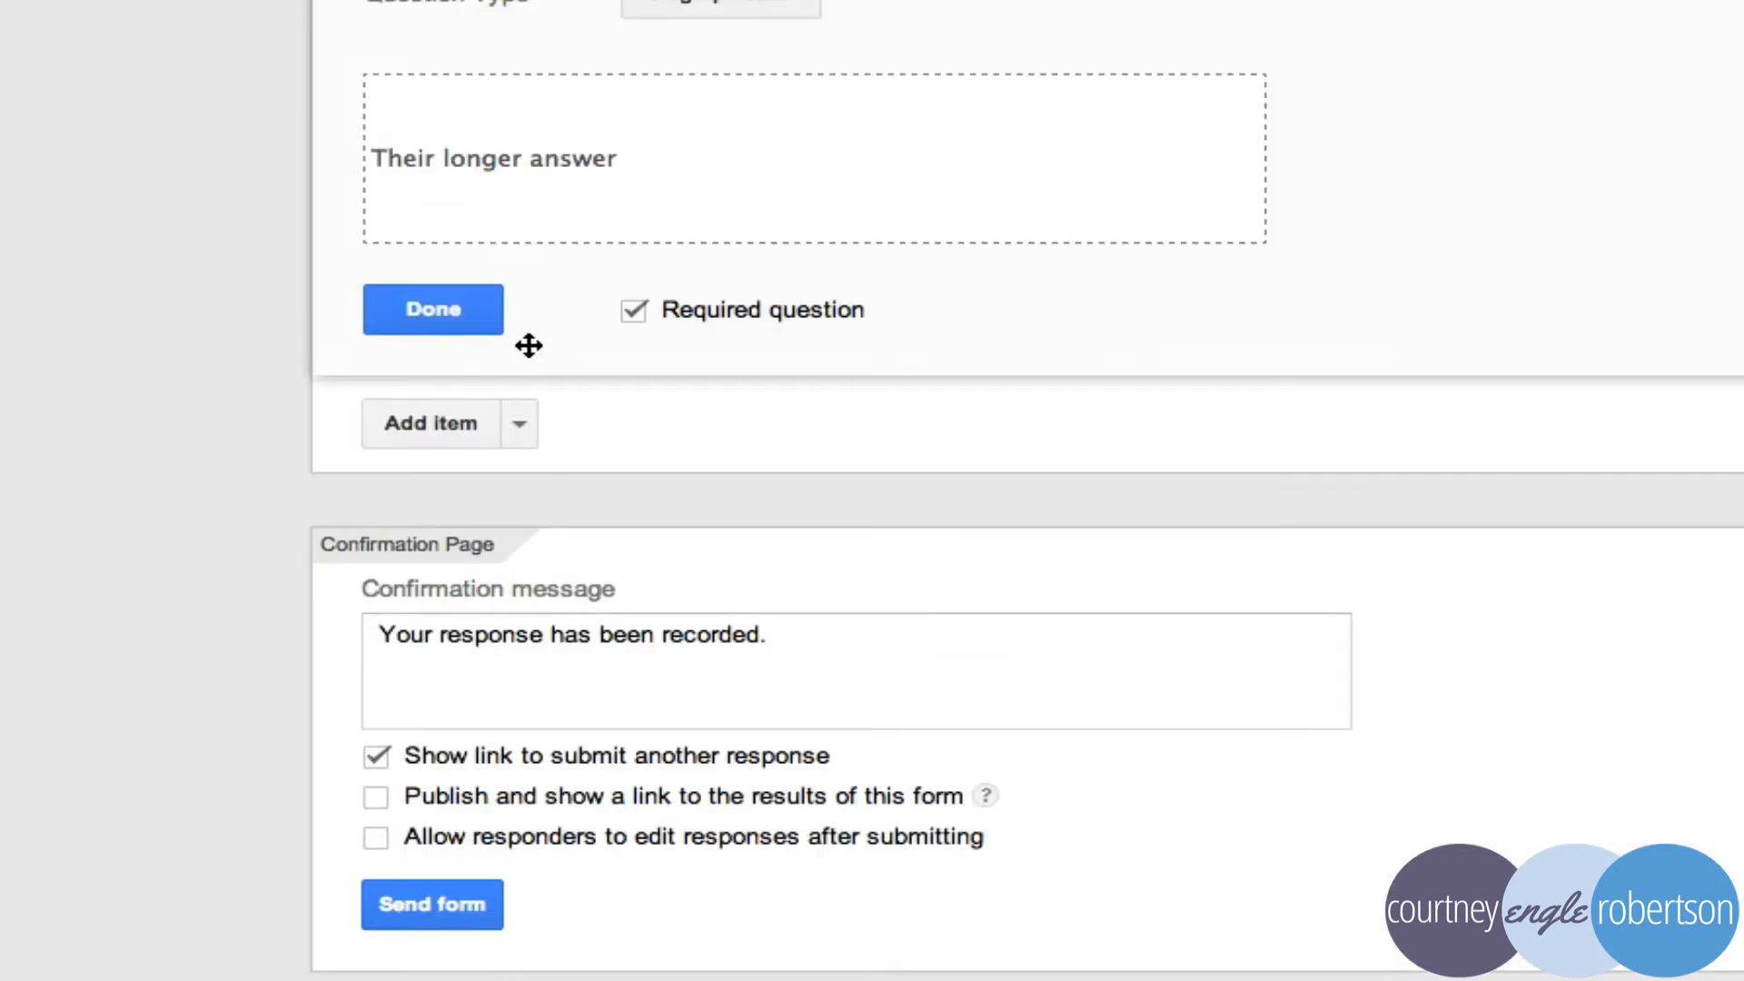
pyautogui.doubleClick(694, 629)
pyautogui.click(694, 629)
pyautogui.tripleClick(738, 464)
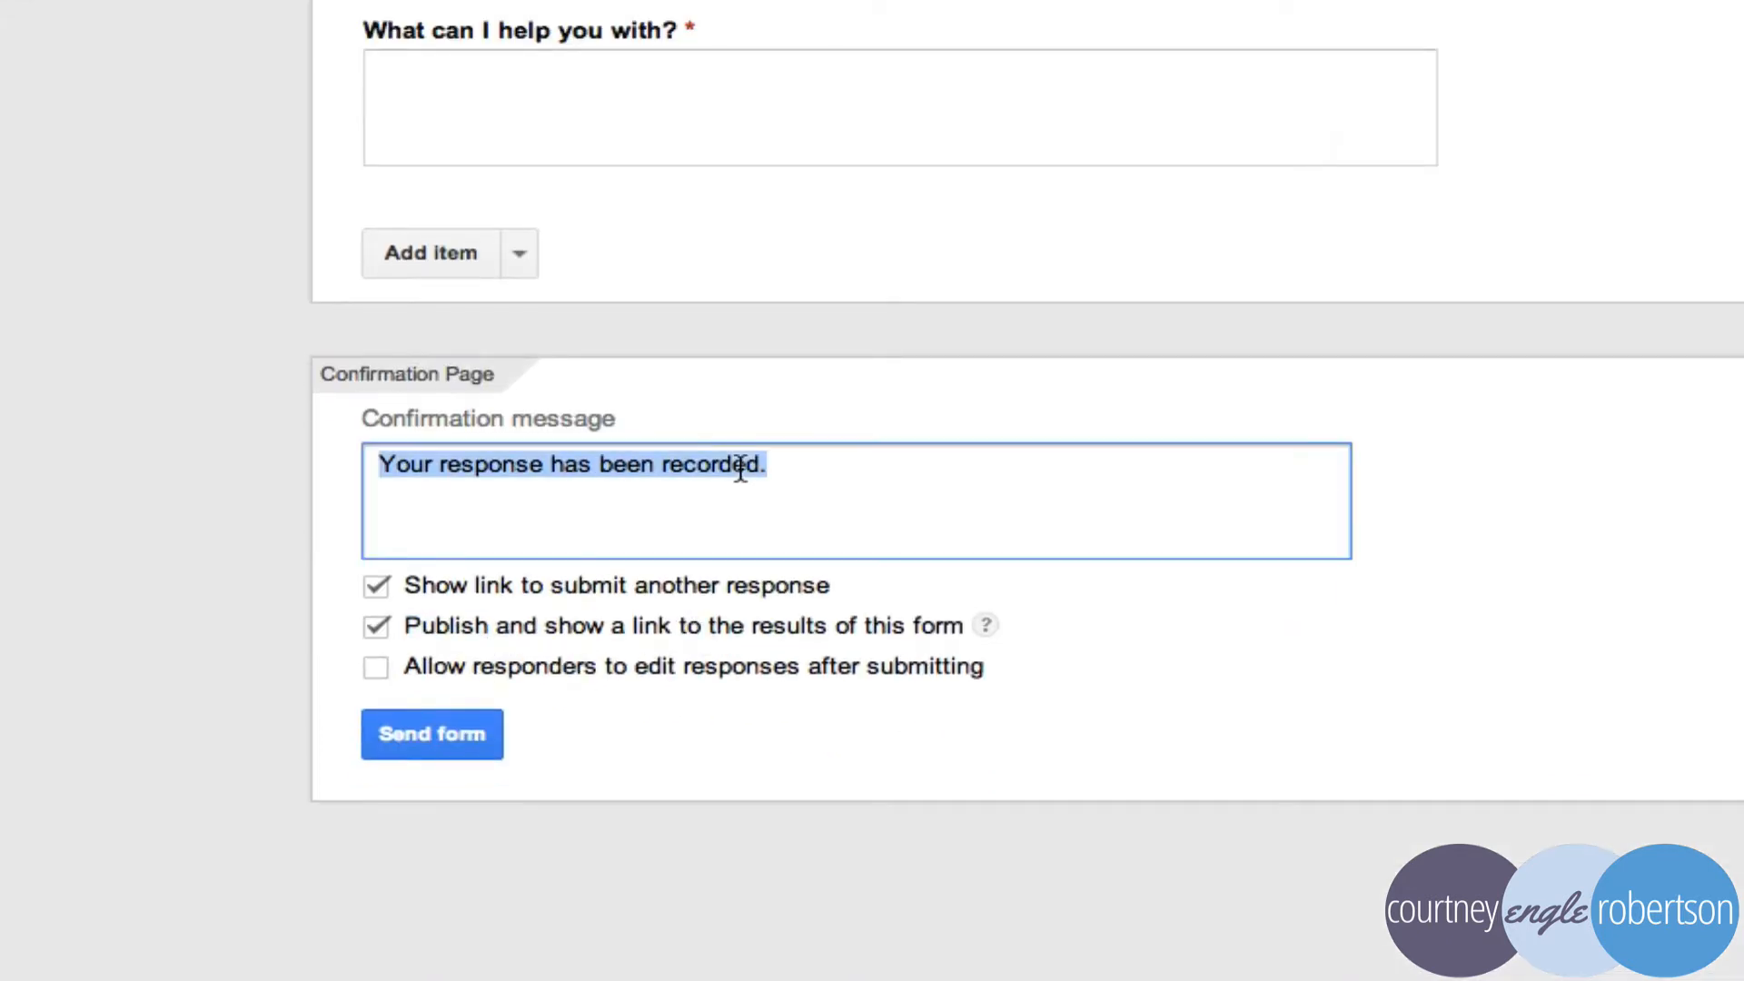
pyautogui.write('Thank ')
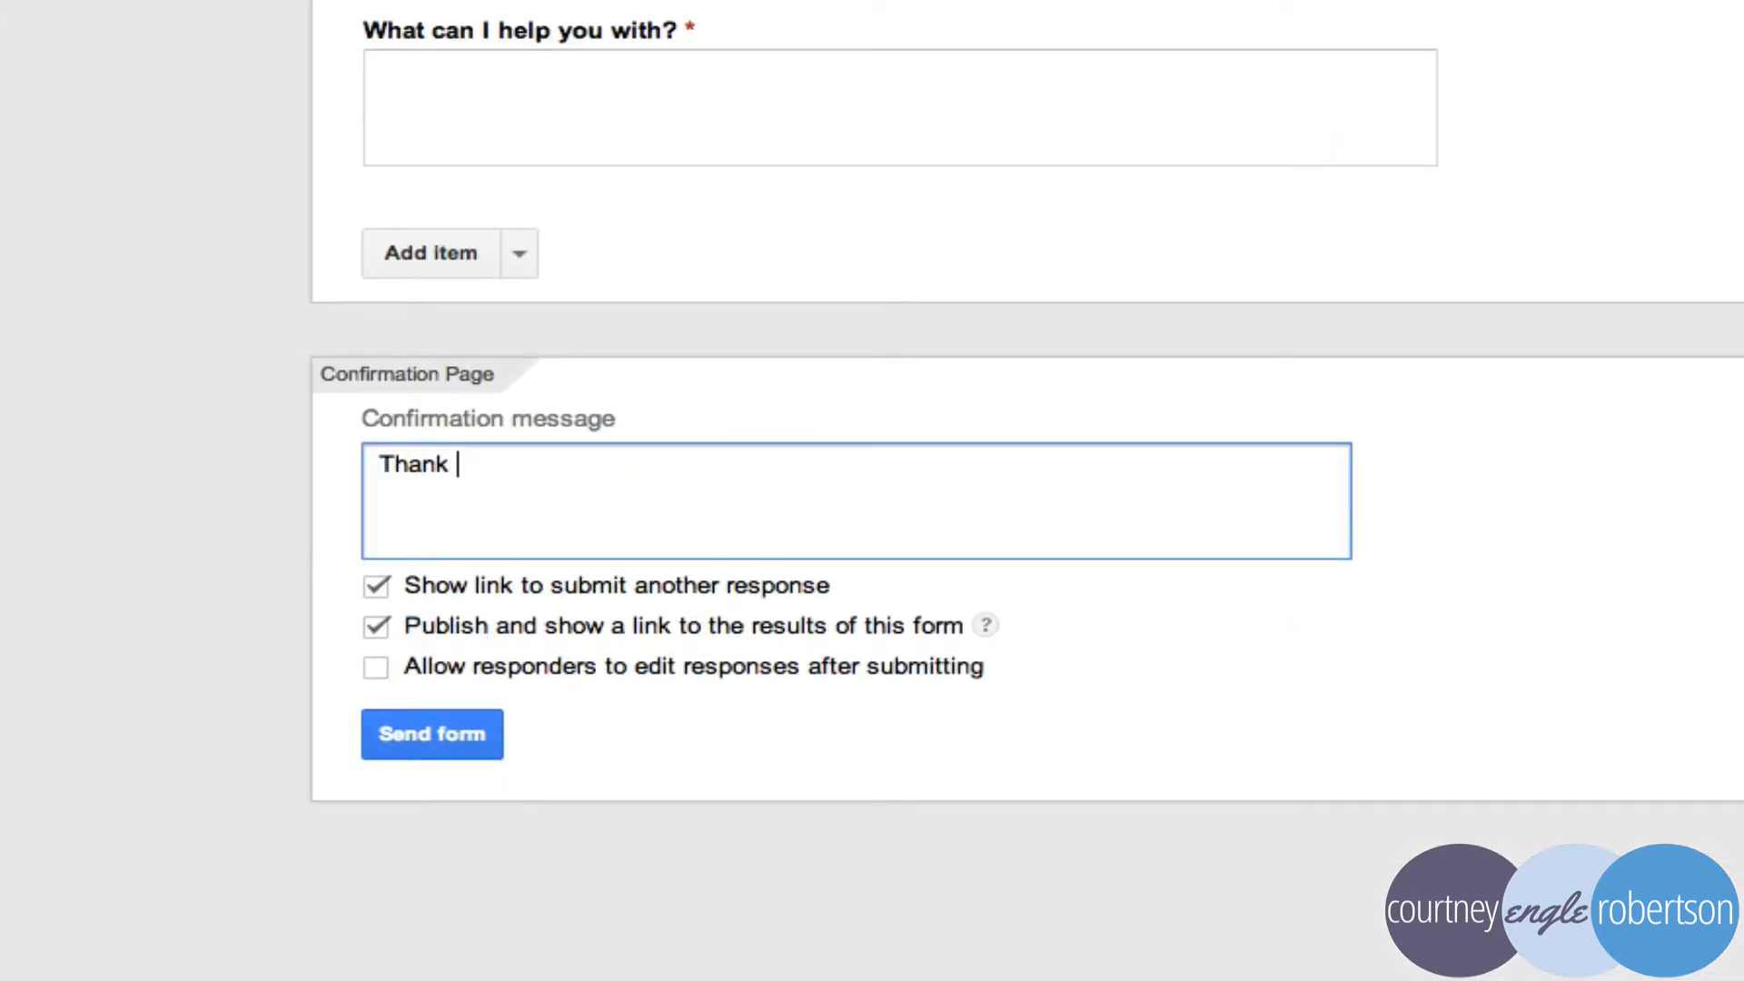
pyautogui.write('You for Requesting ')
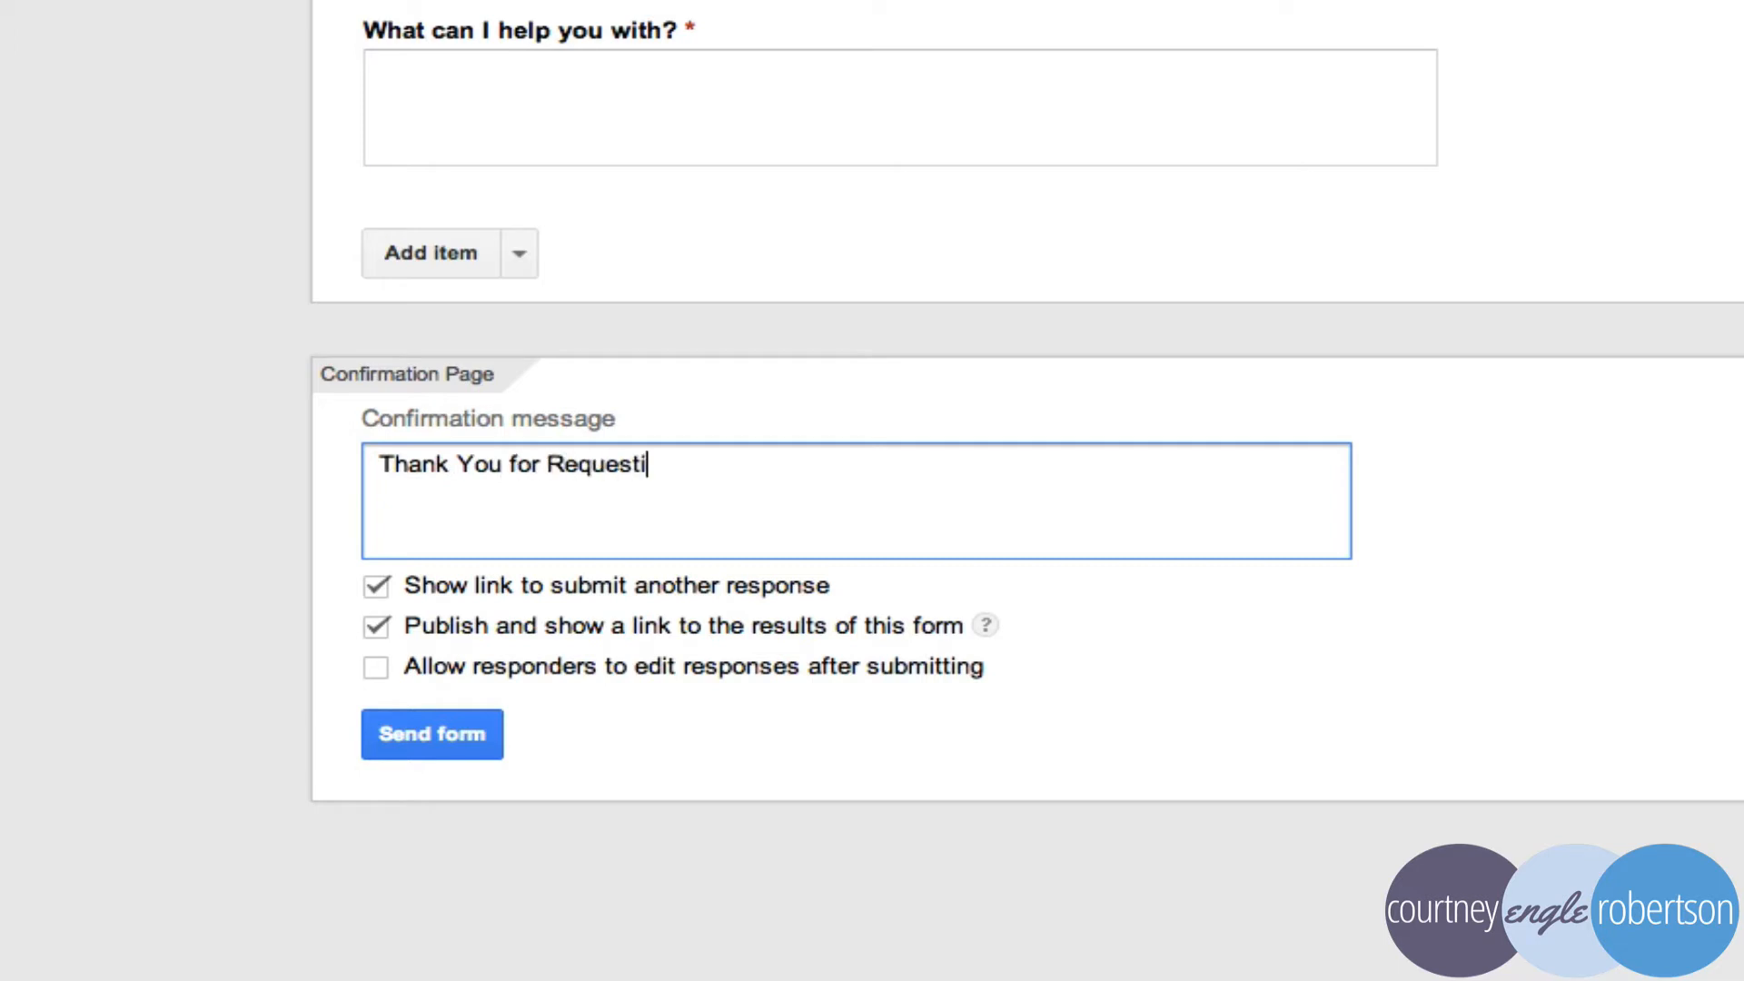
pyautogui.write('Information.')
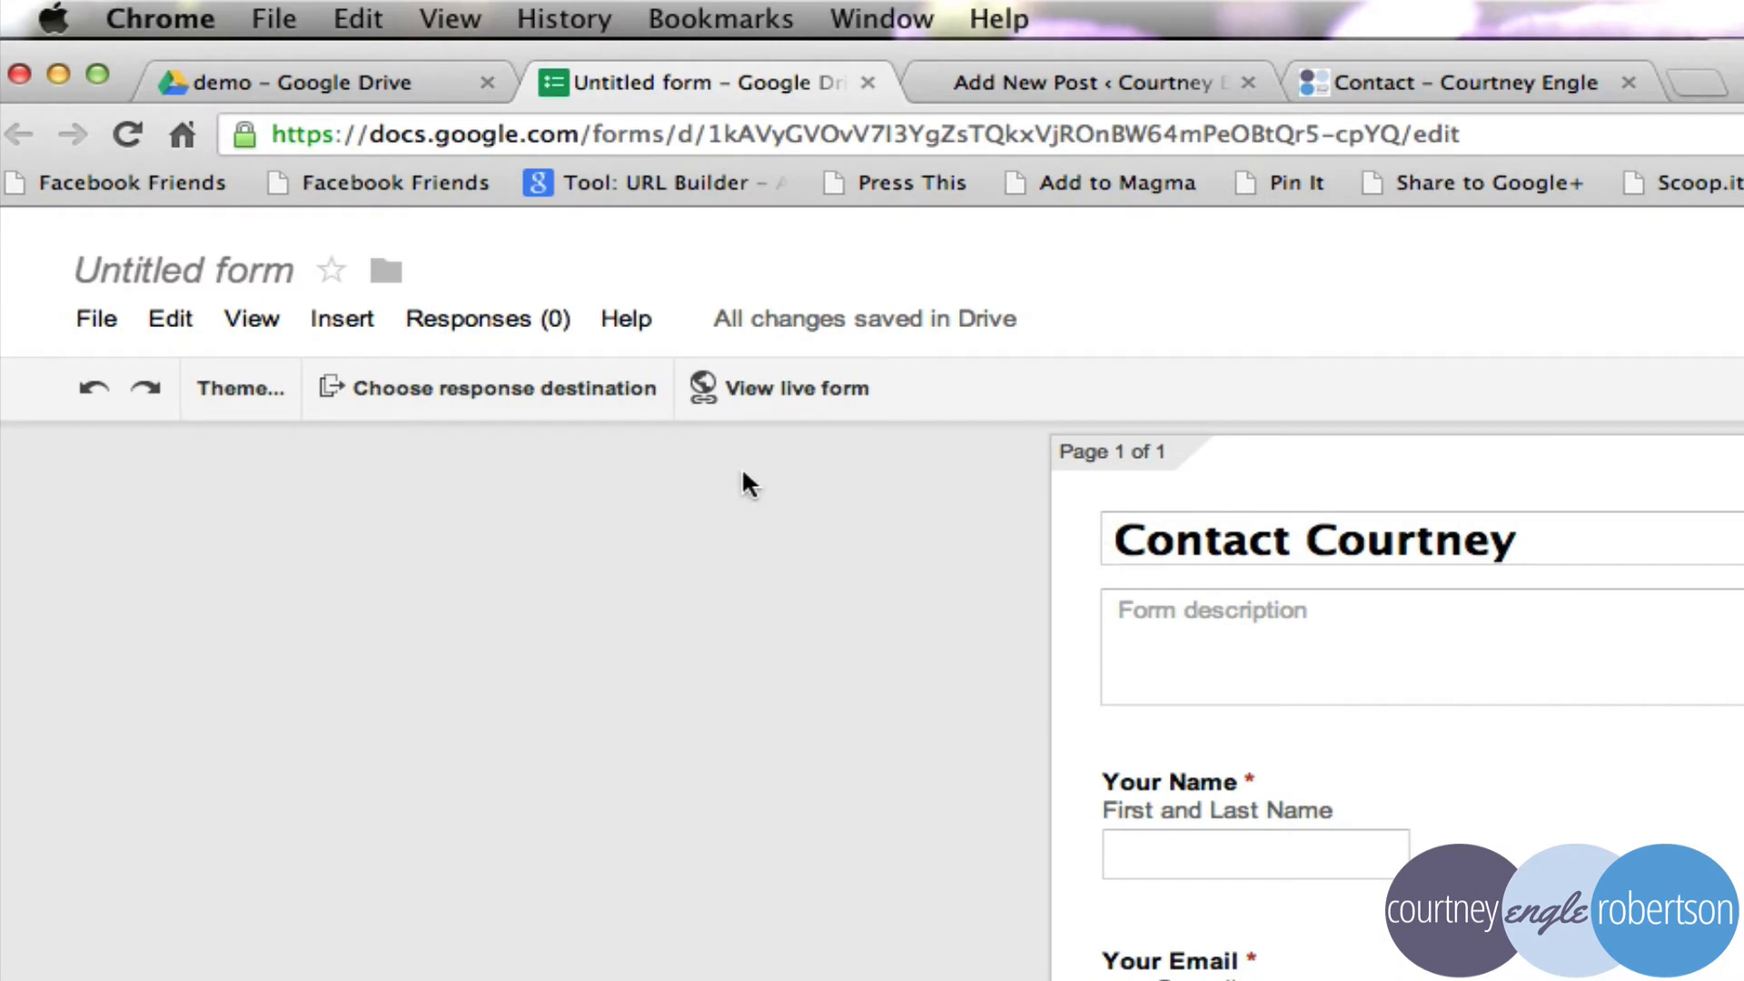
# Open the response destination settings for the contact form
pyautogui.hotkey('ctrl', '`')
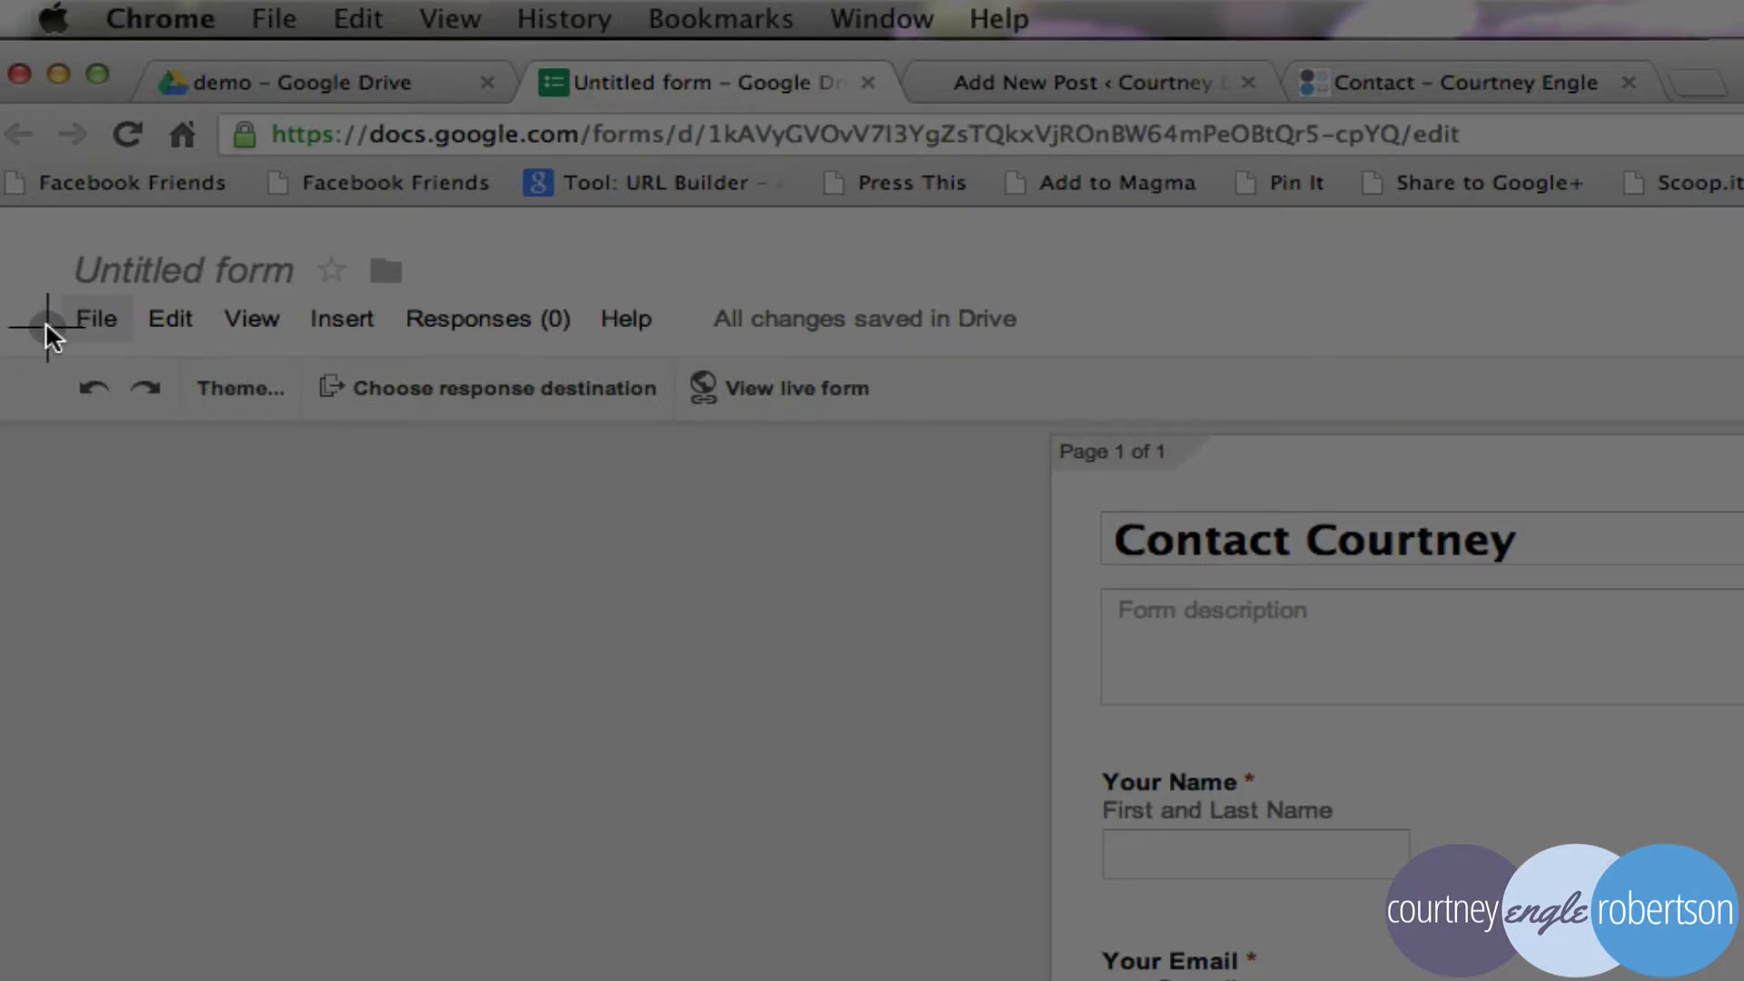
pyautogui.moveTo(47, 328); pyautogui.dragTo(1266, 494)
pyautogui.hotkey('ctrl', '`')
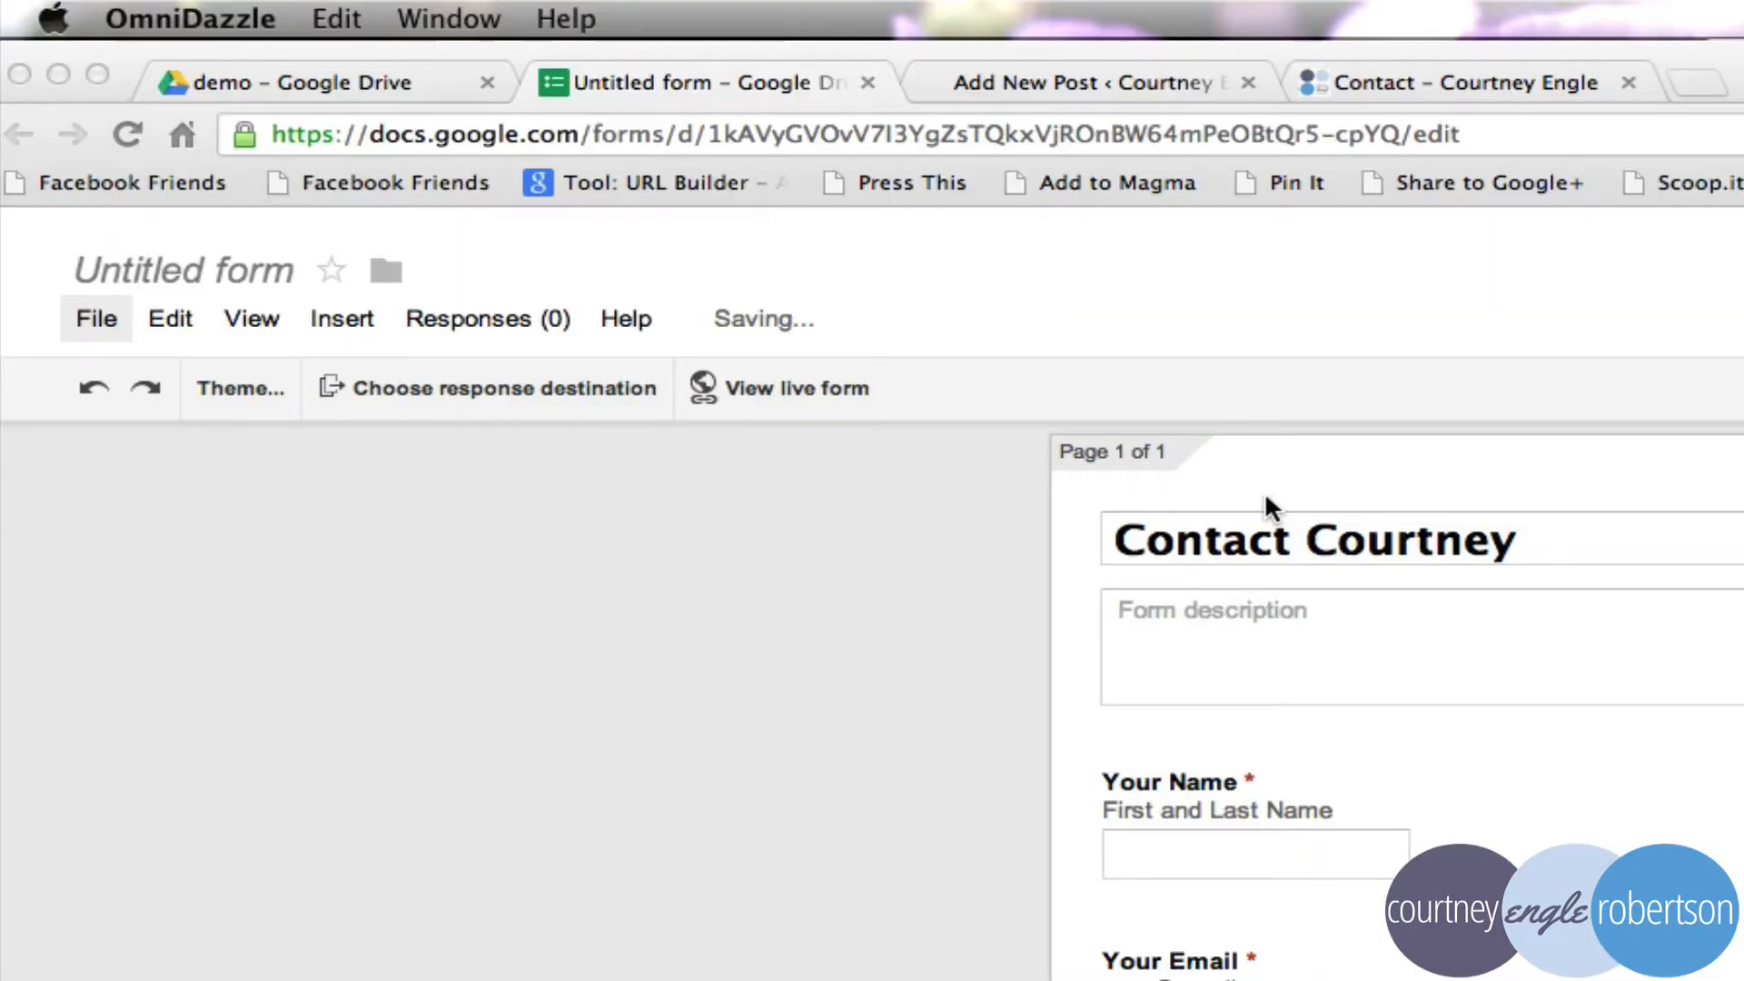
pyautogui.click(478, 390)
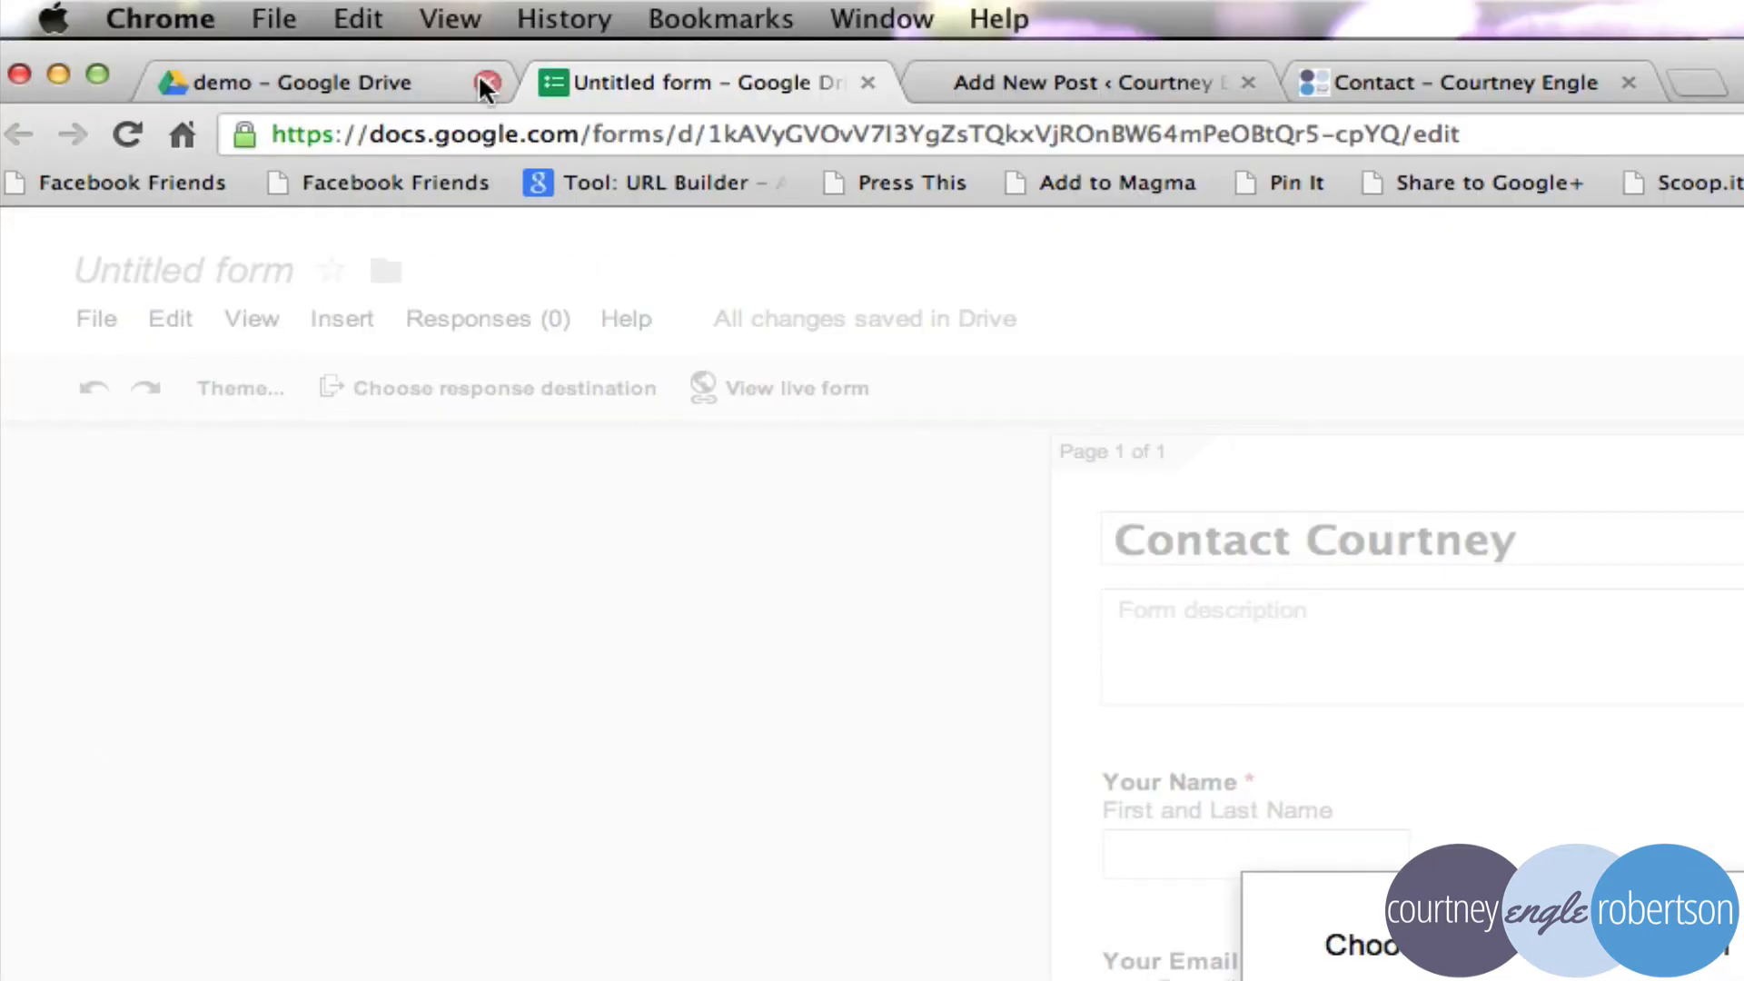
# View the response spreadsheet of the last untitled form listed in the Drive demo folder, and close it
pyautogui.click(417, 82)
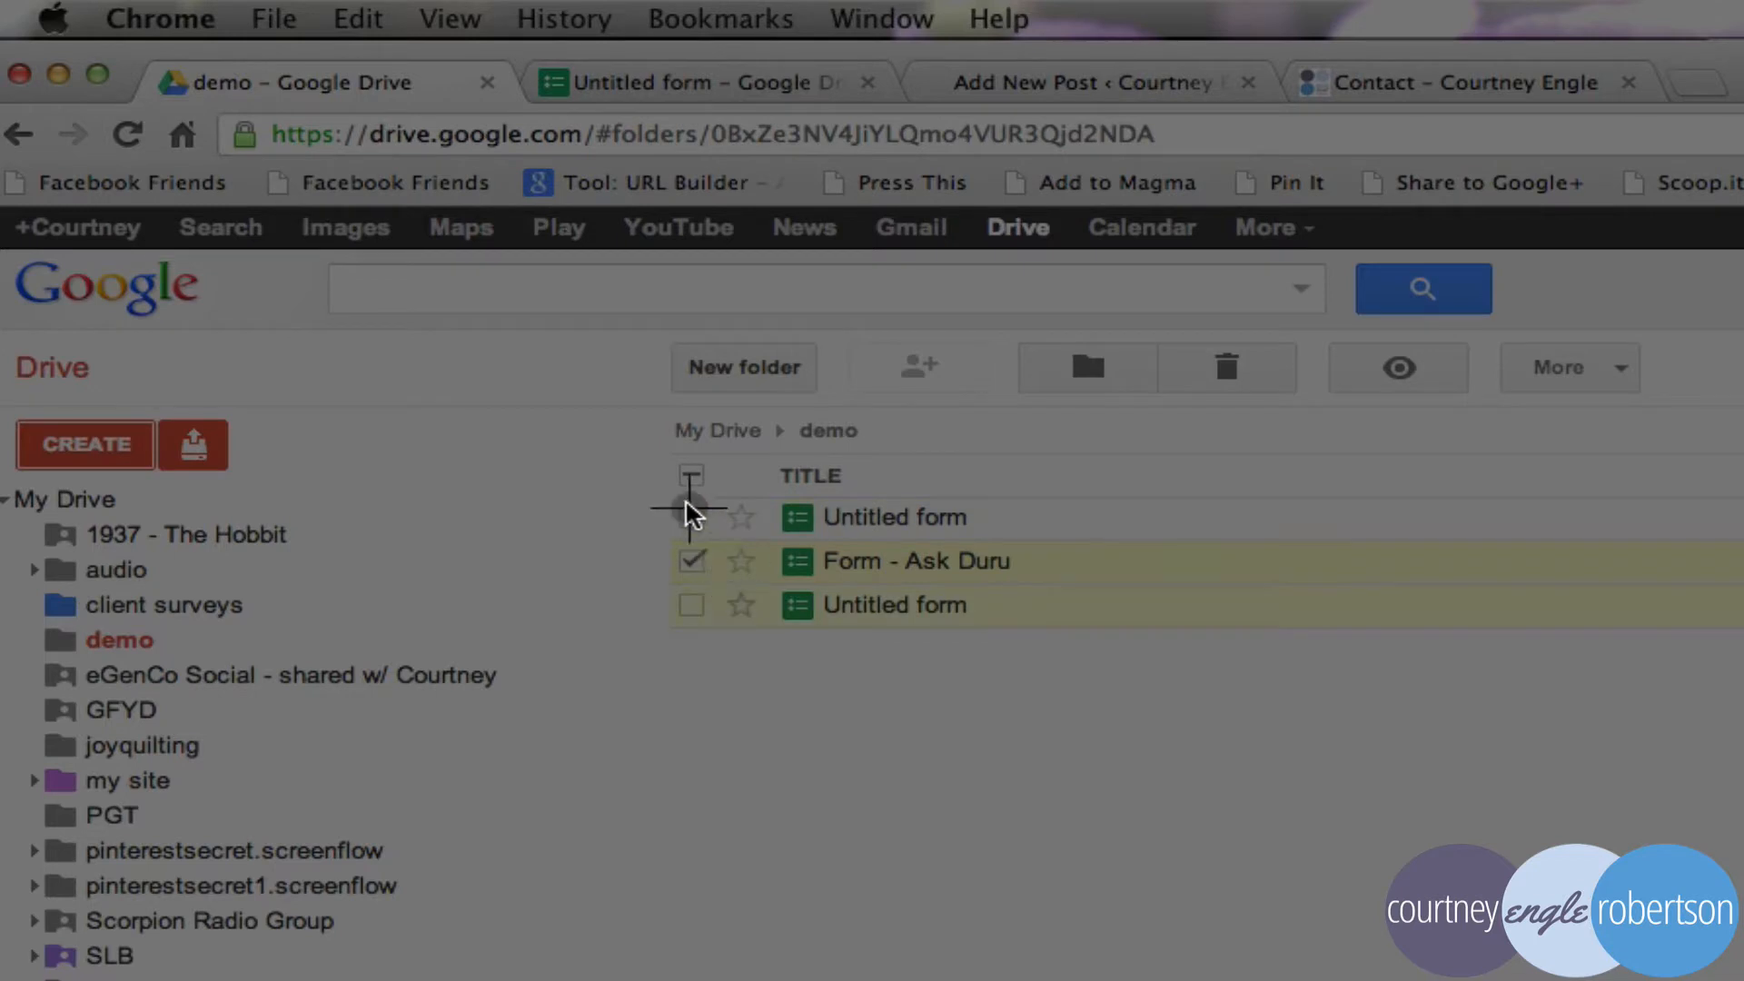
pyautogui.moveTo(690, 511); pyautogui.dragTo(1305, 777)
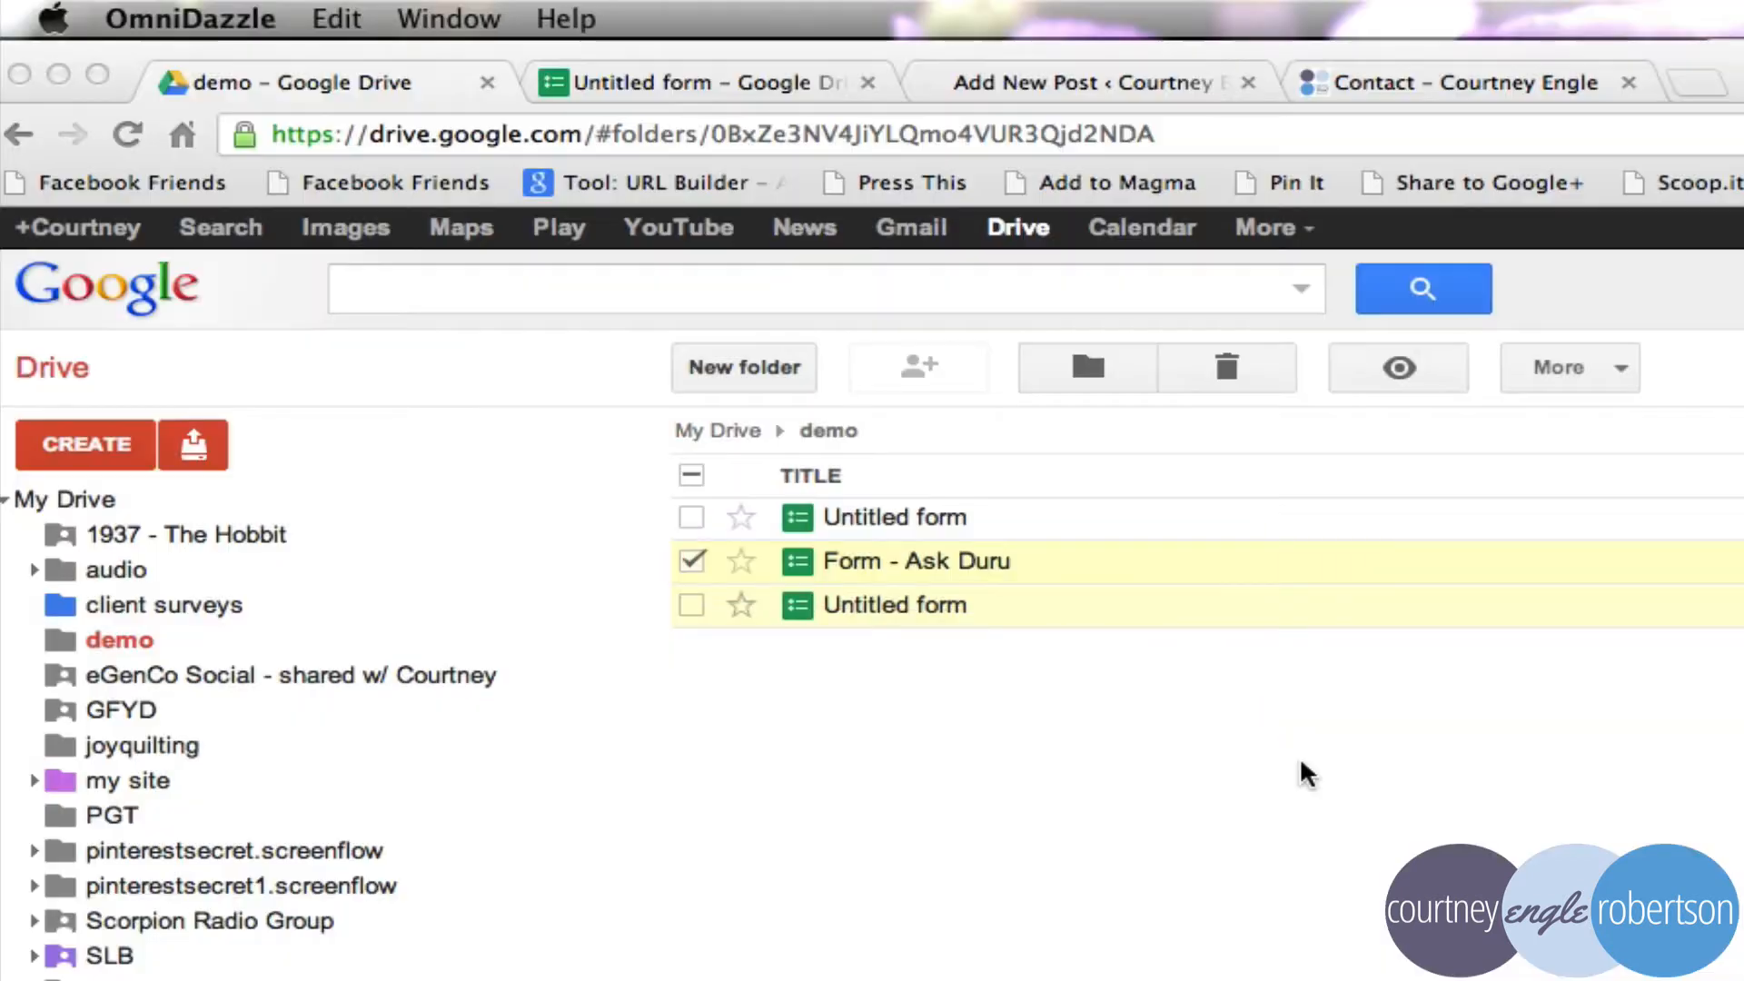
pyautogui.click(888, 608)
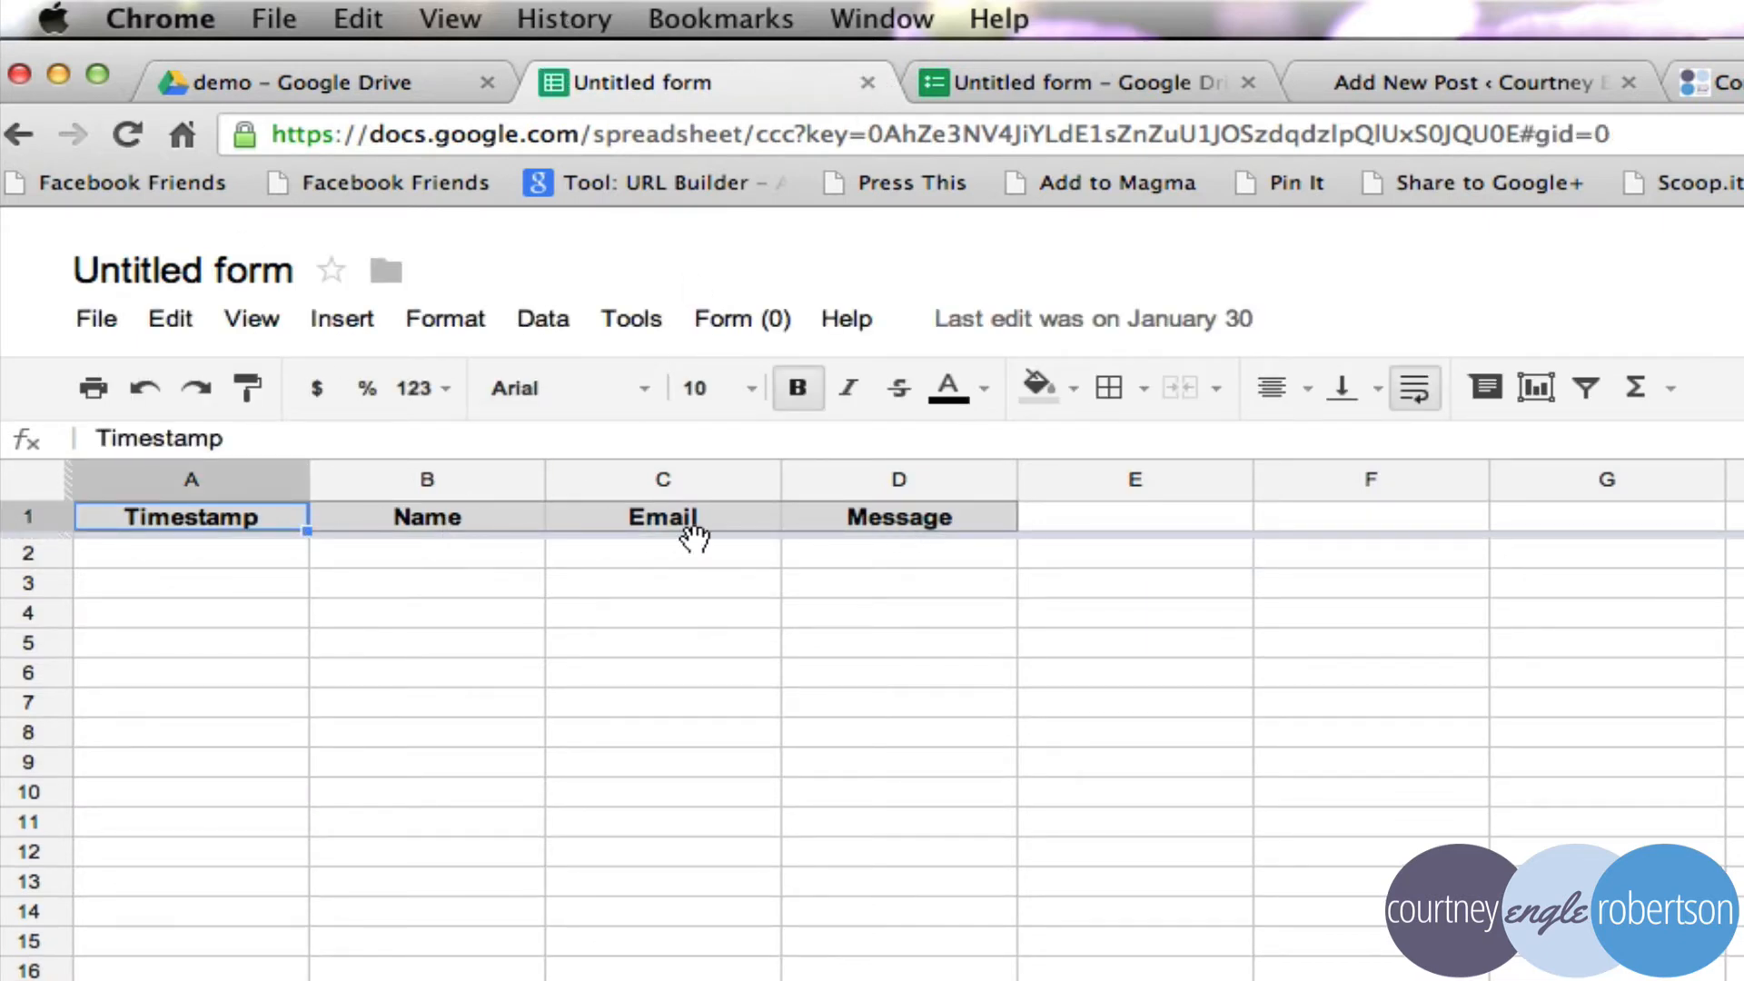
pyautogui.click(867, 82)
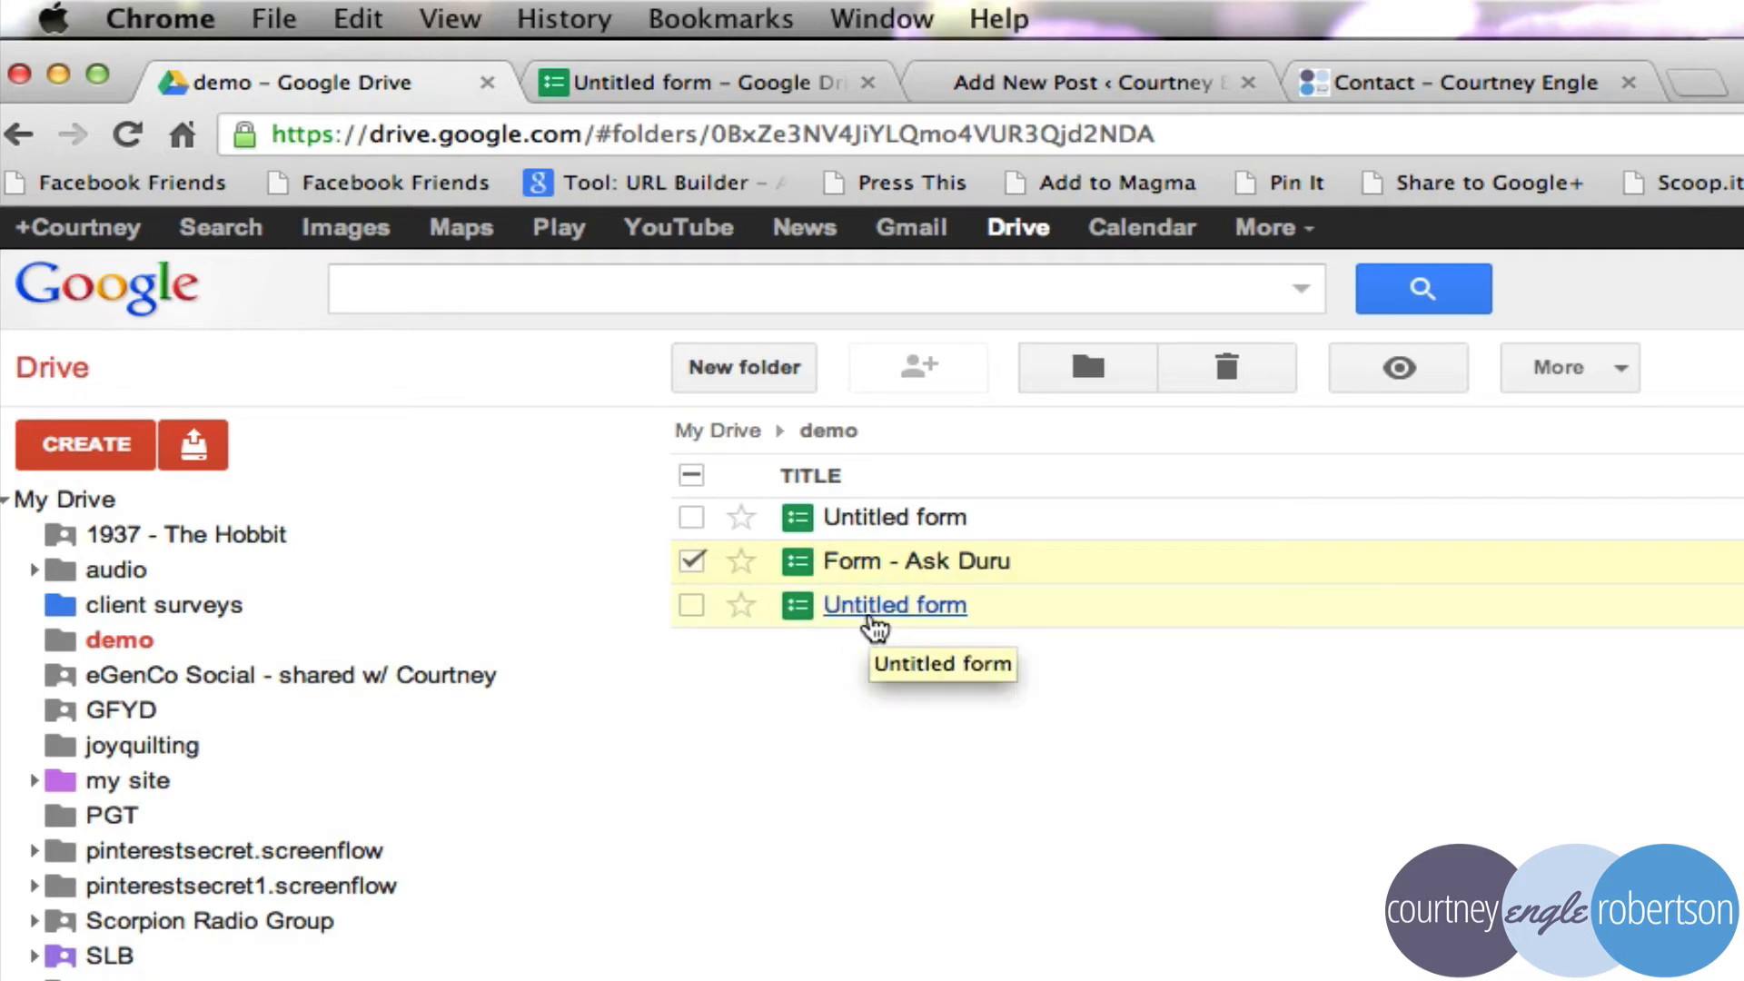
# Reopen the old untitled form's response spreadsheet, view its live form, and return to the spreadsheet
pyautogui.click(870, 610)
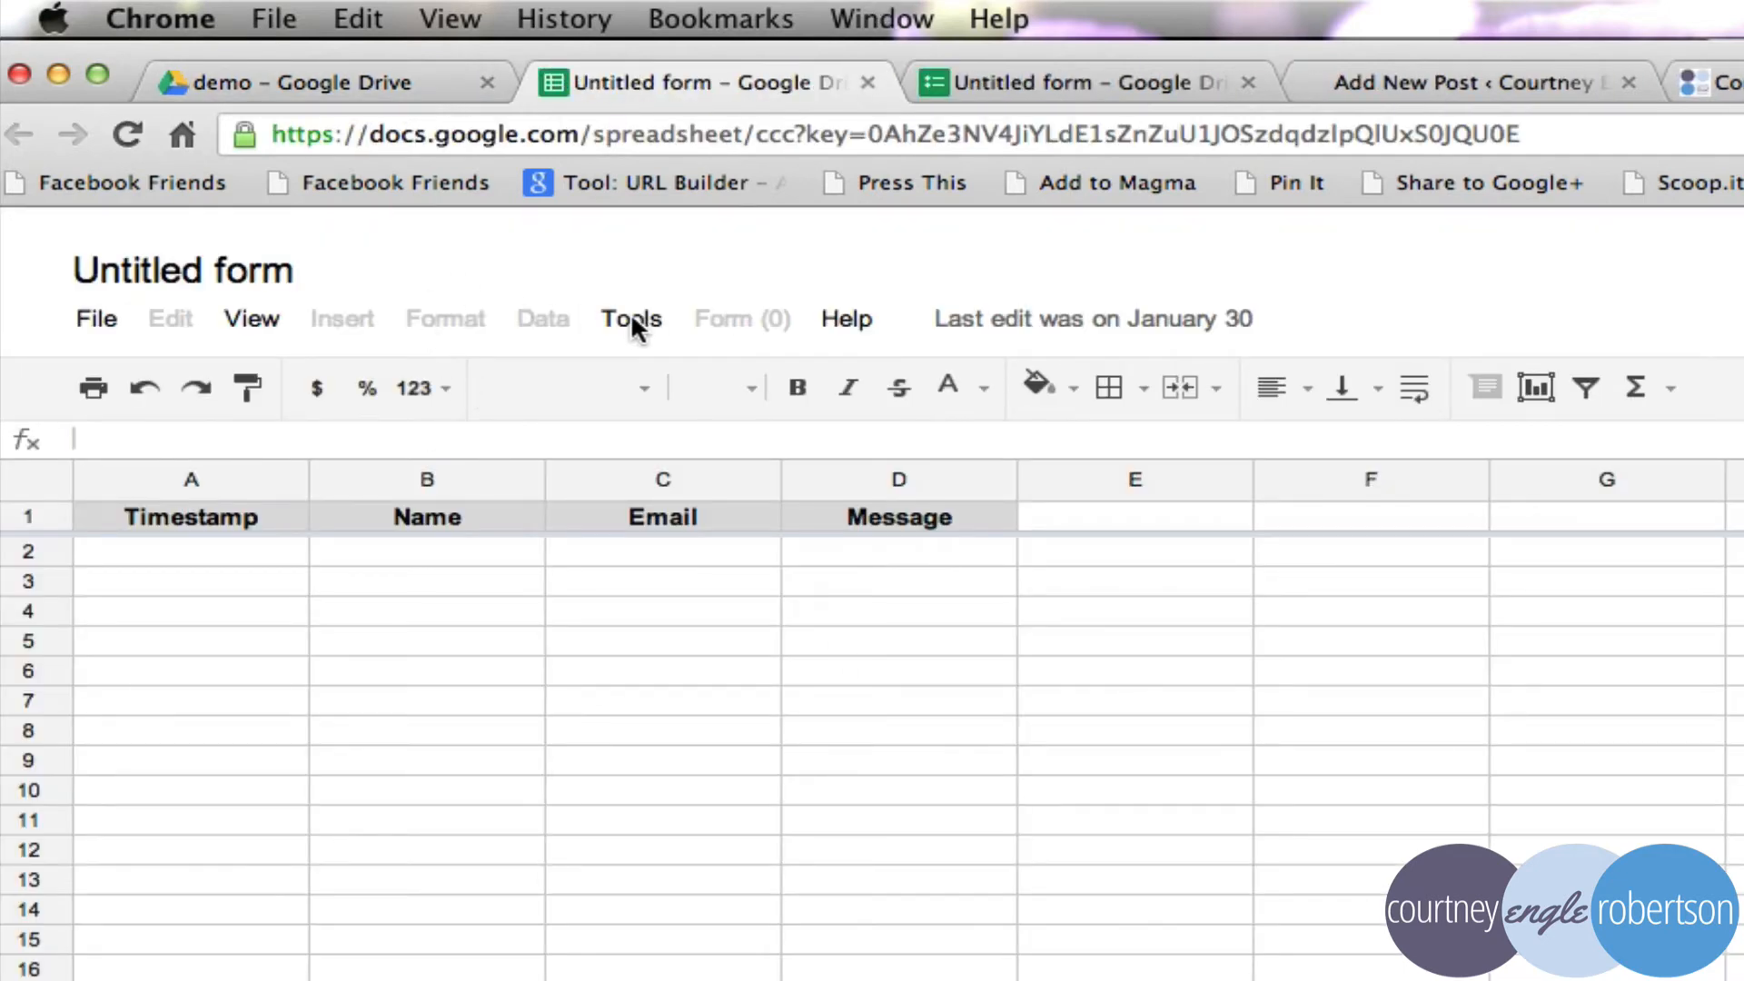
pyautogui.press('shift+super+5')
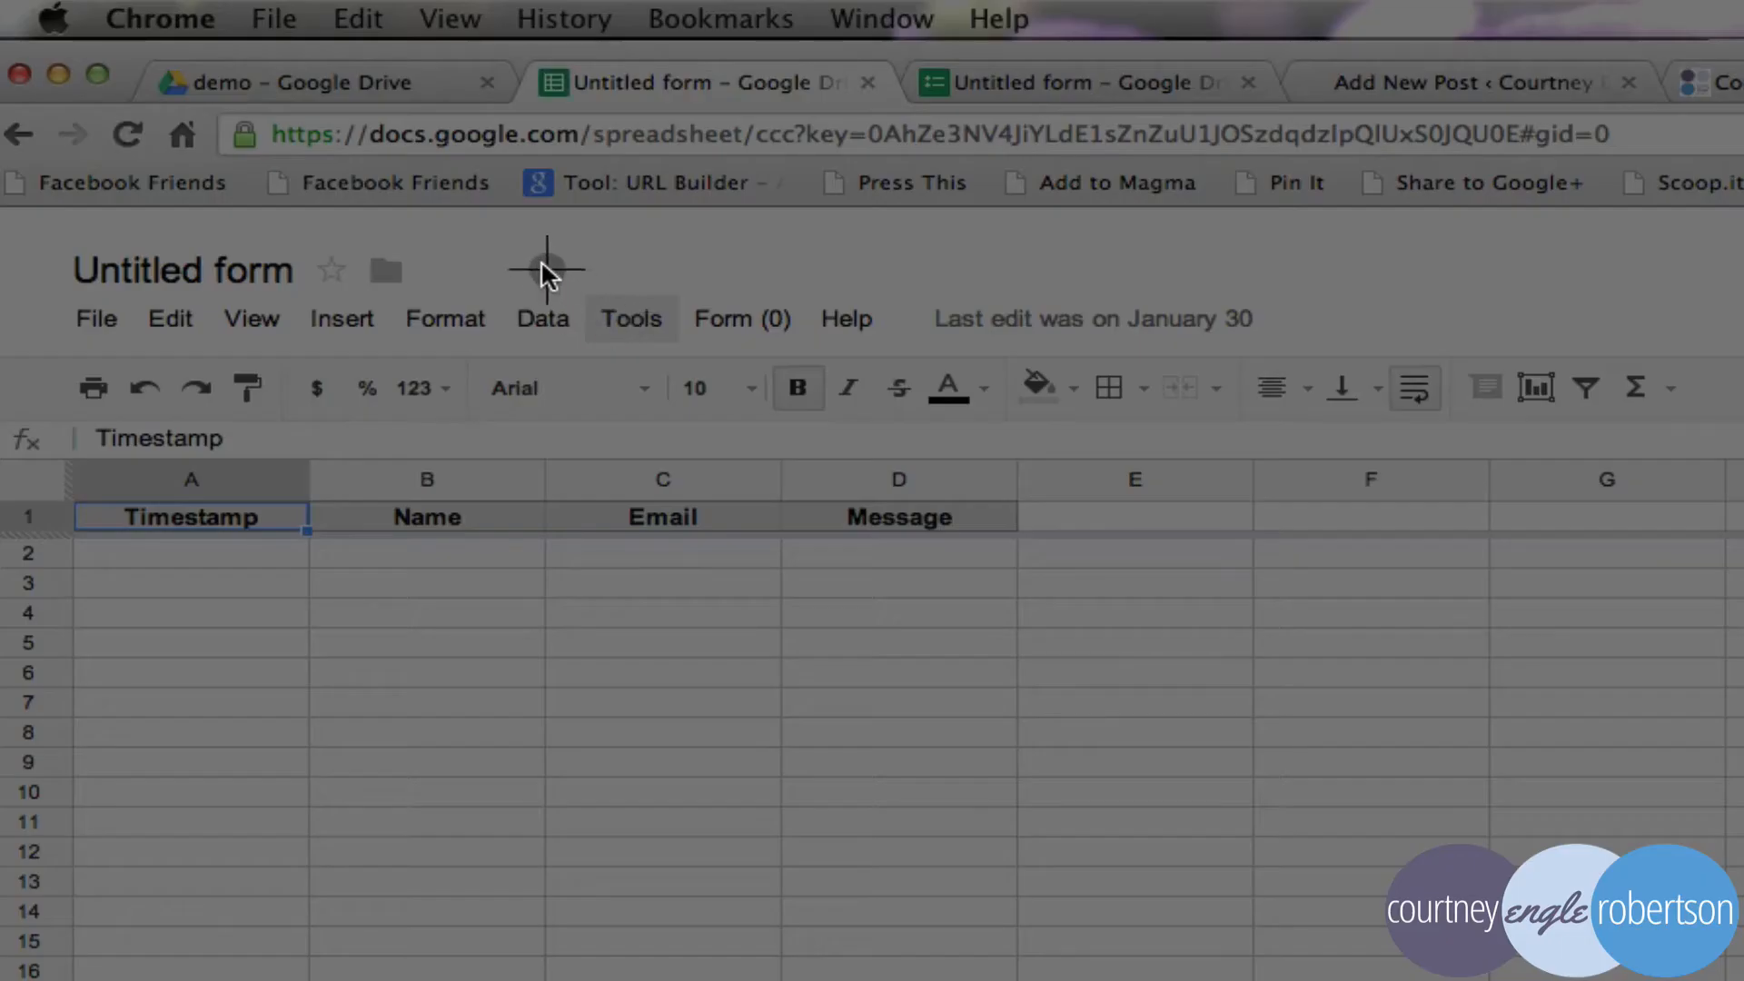
pyautogui.moveTo(590, 265); pyautogui.dragTo(1171, 568)
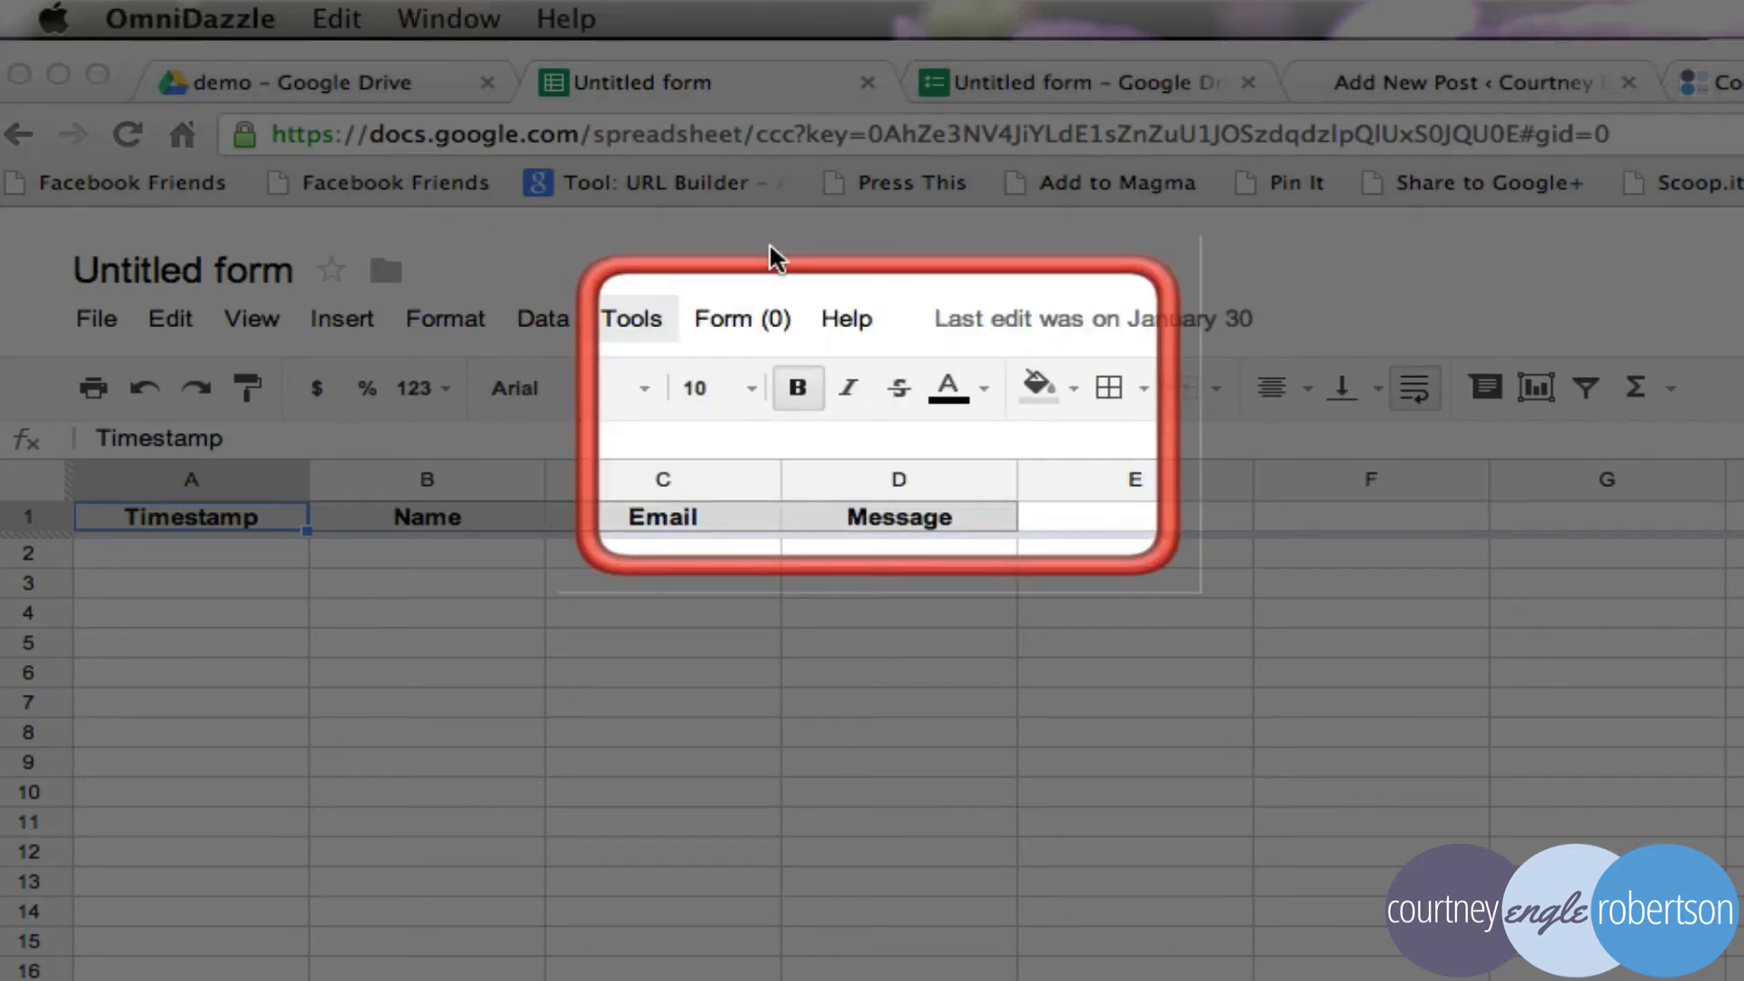
pyautogui.click(768, 242)
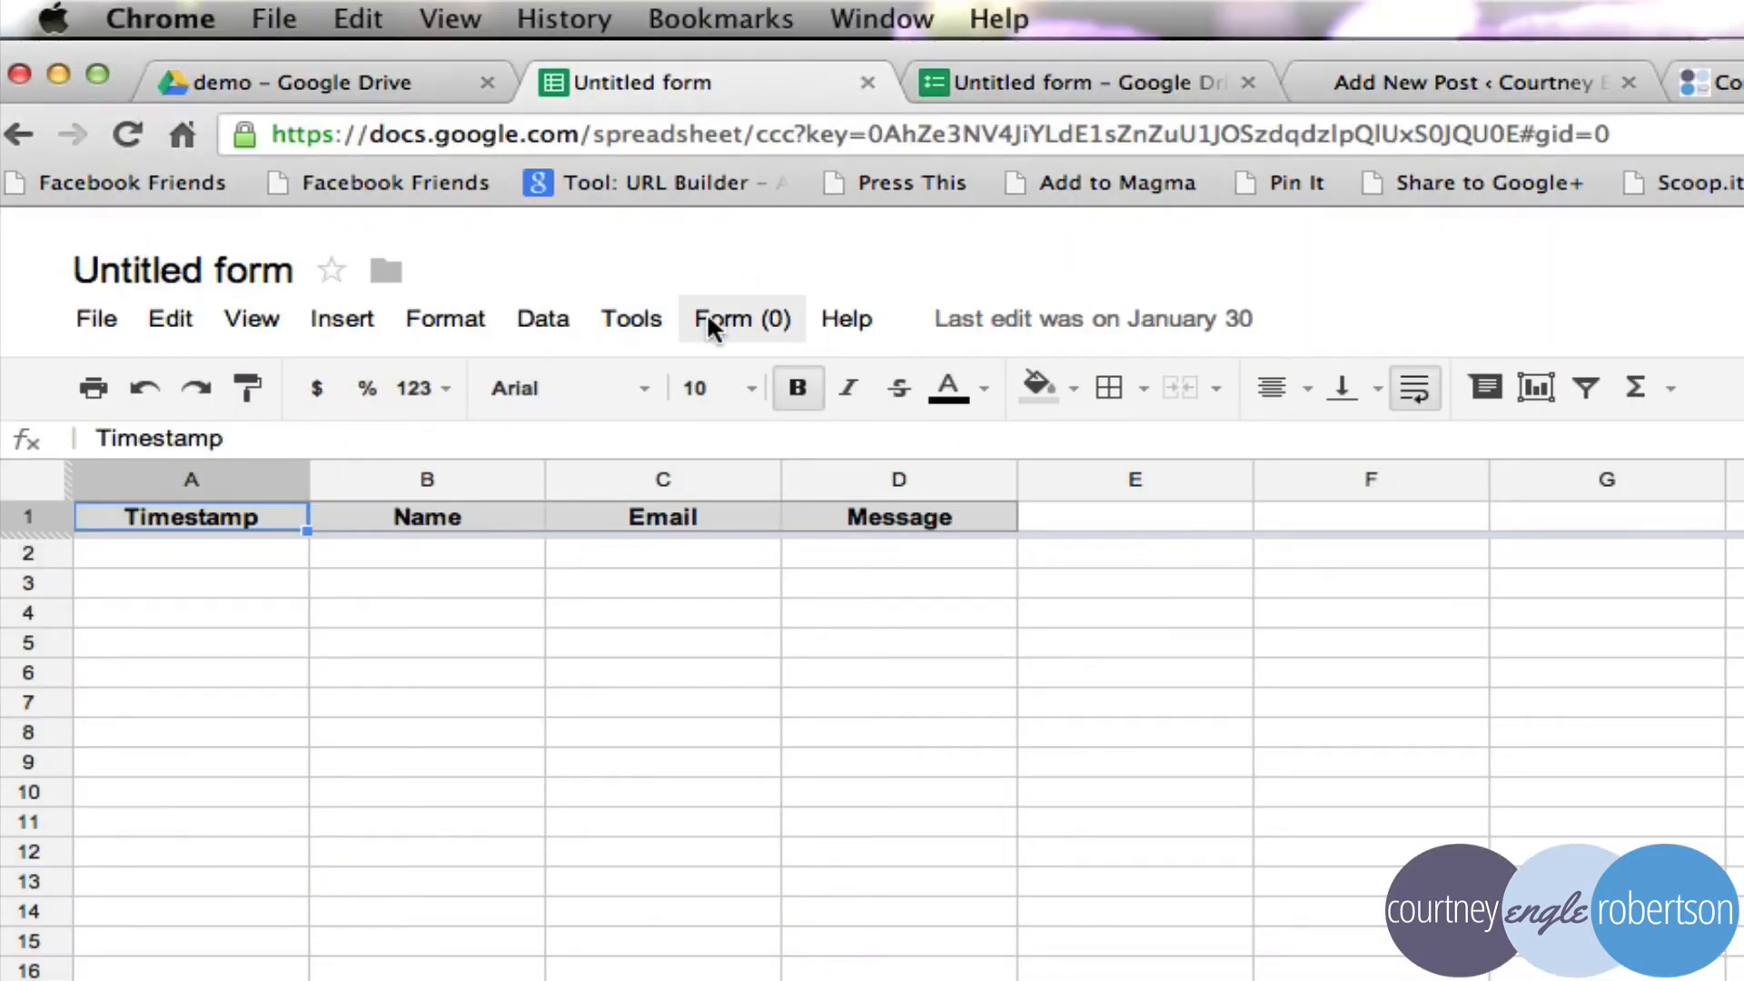
pyautogui.click(710, 314)
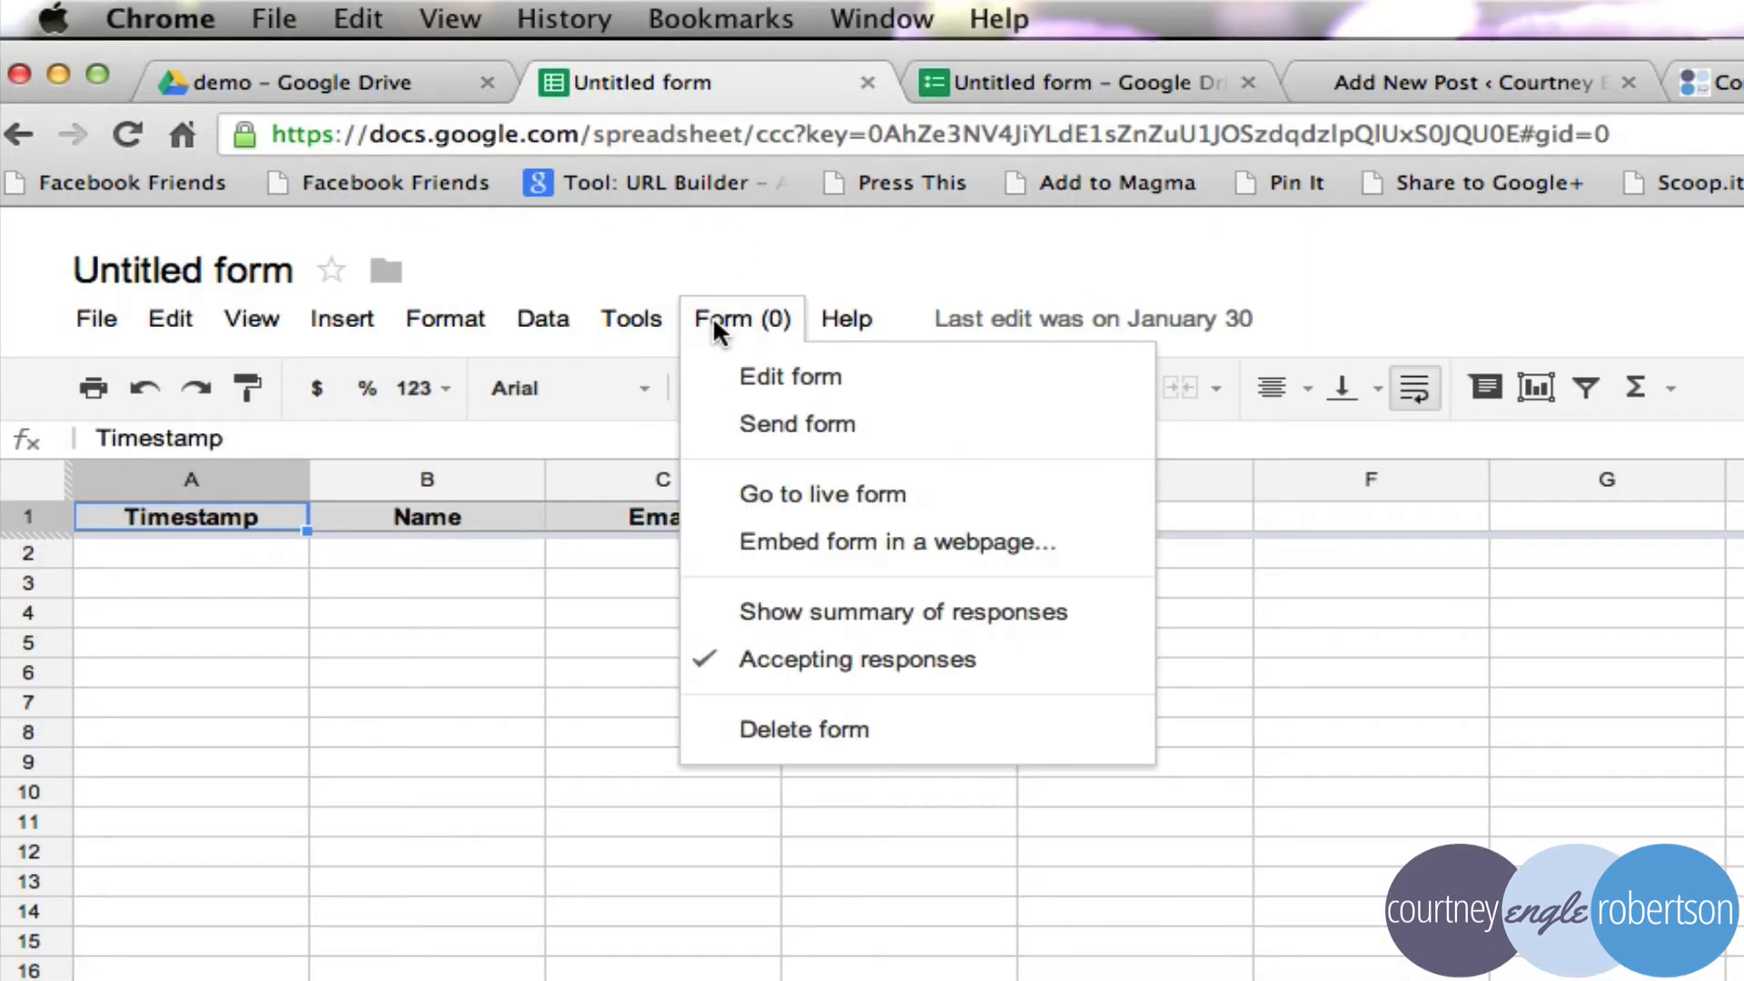
pyautogui.click(849, 495)
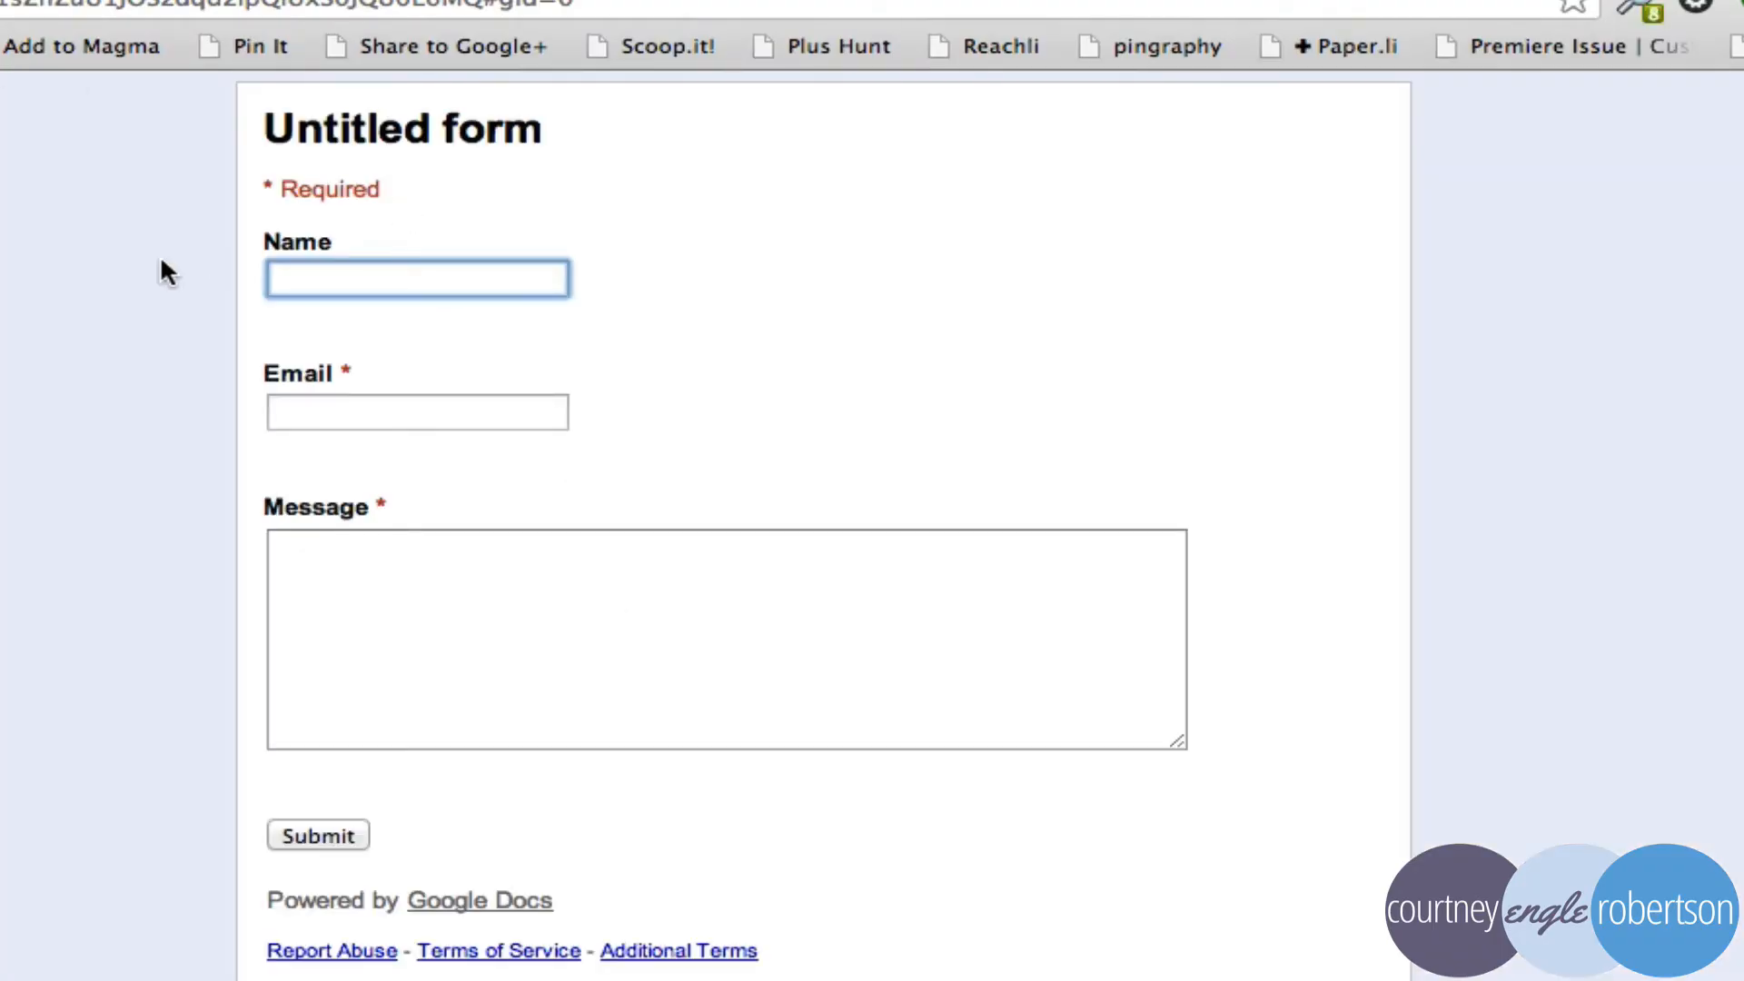
pyautogui.click(745, 83)
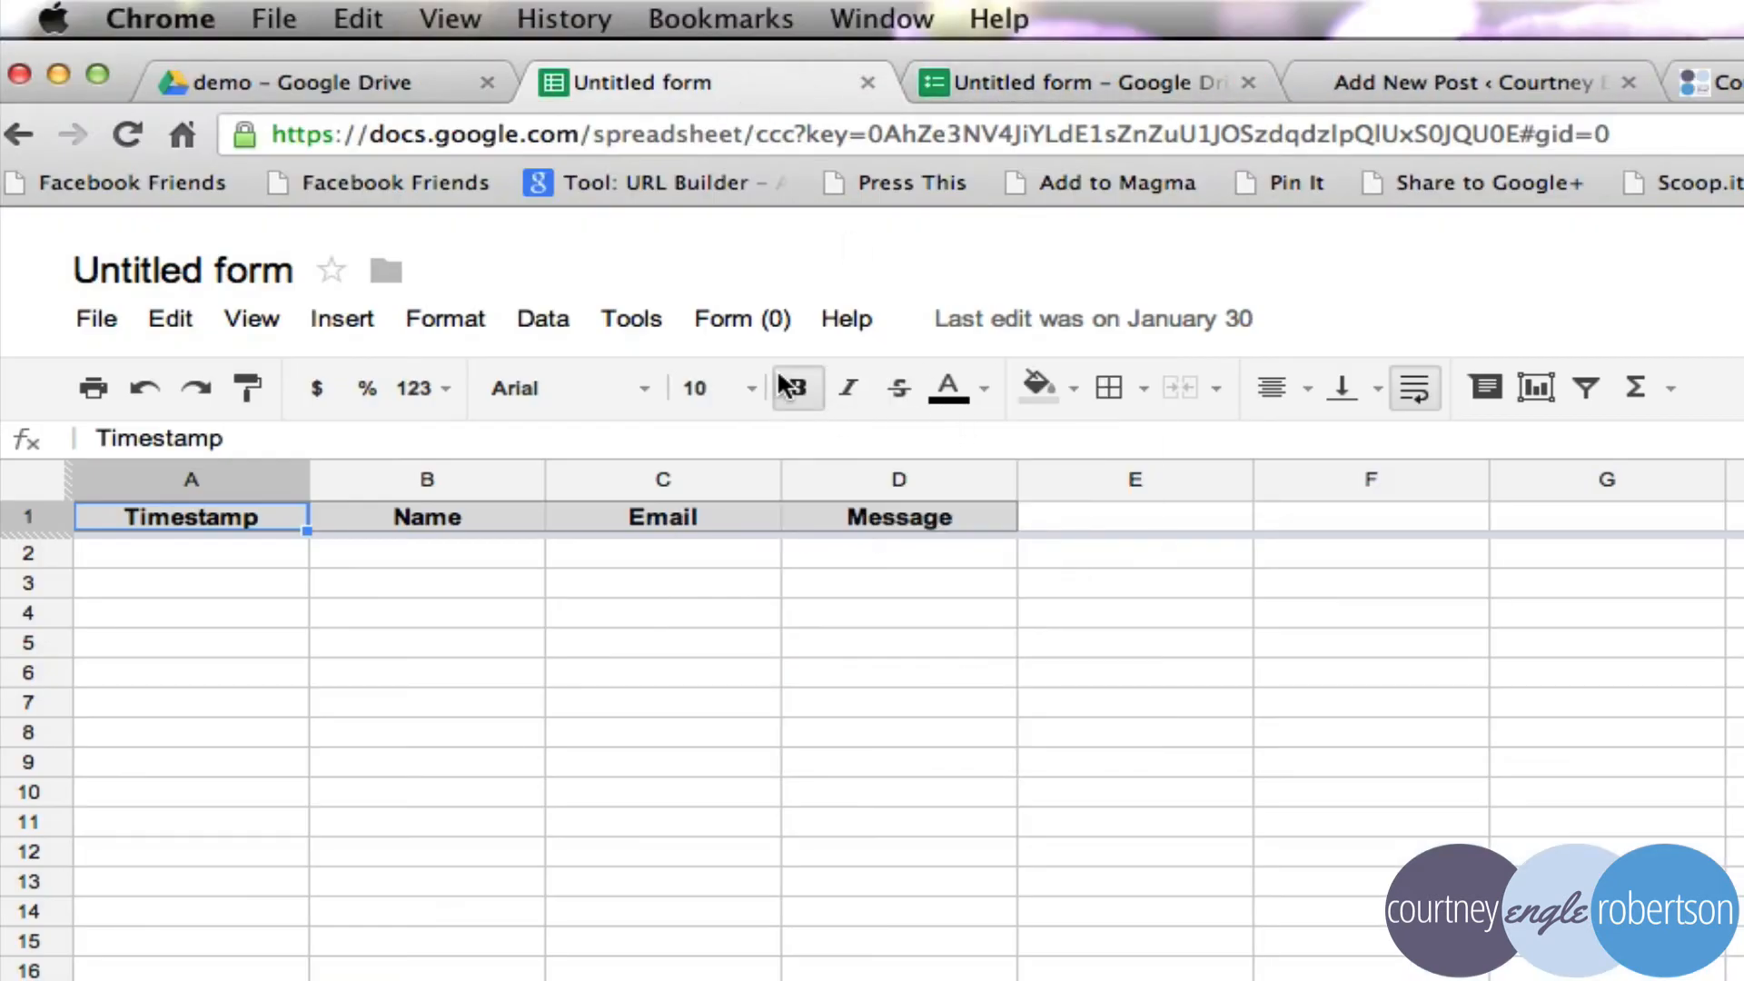
# Examine the old untitled form in its form editor, and close both the editor and its spreadsheet
pyautogui.click(738, 323)
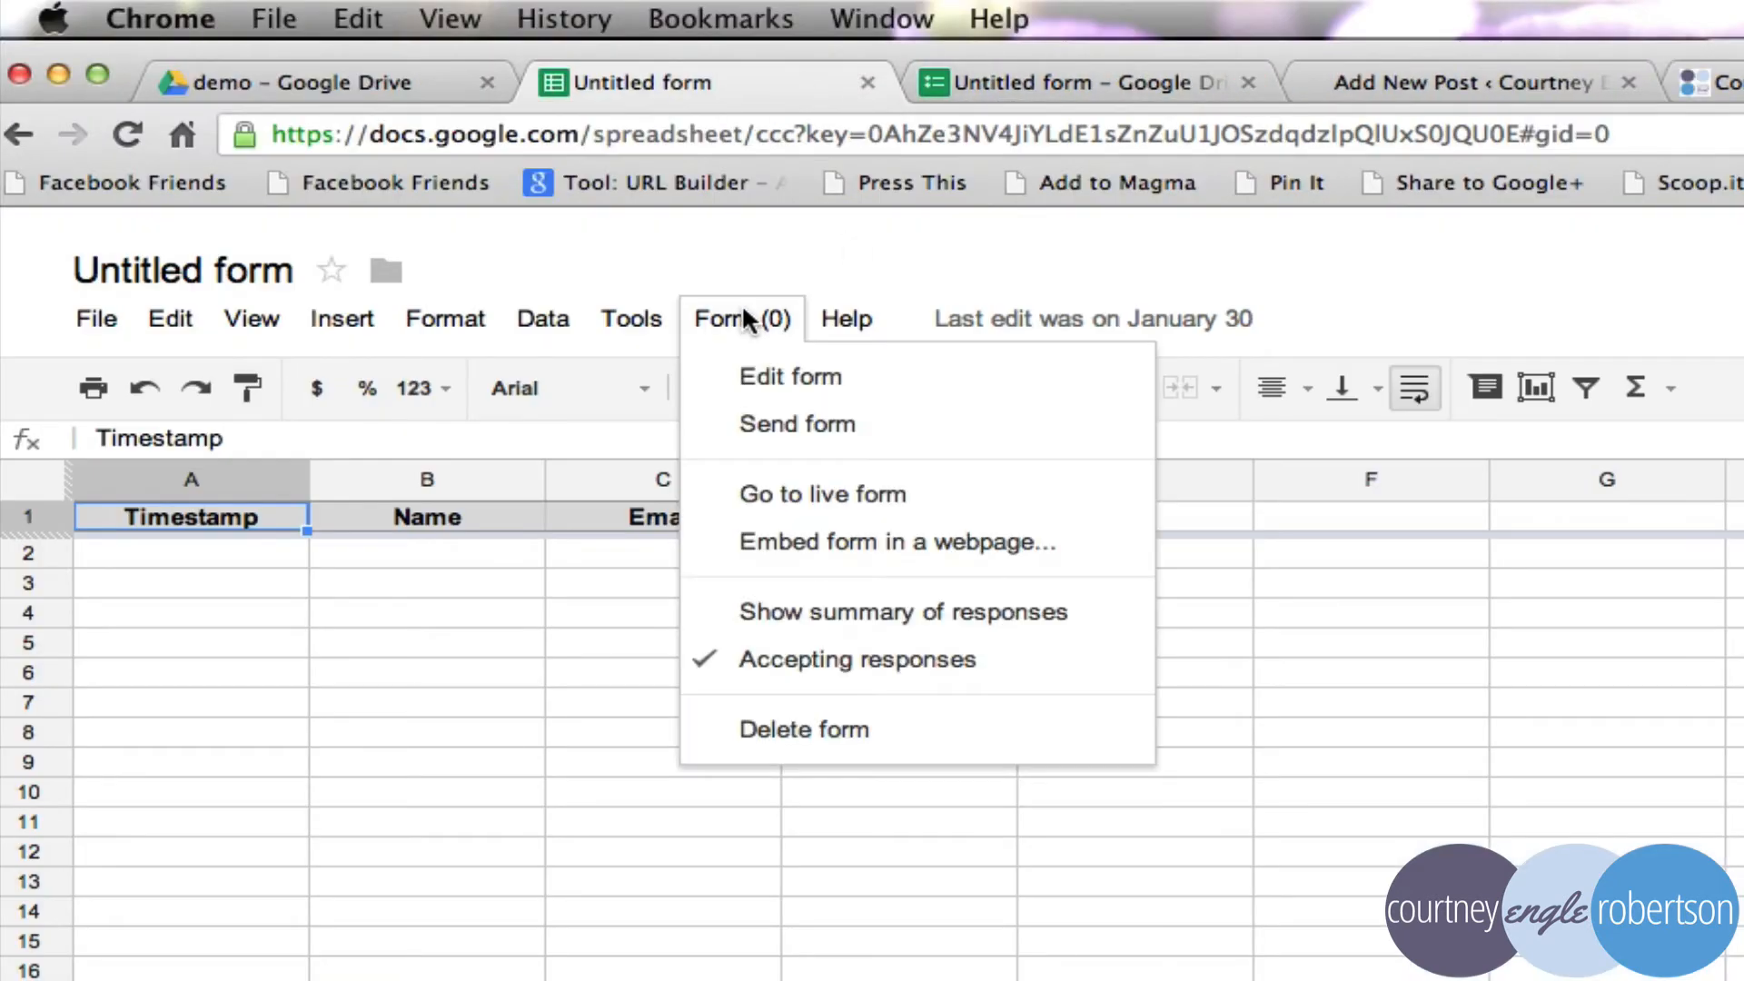
pyautogui.click(822, 376)
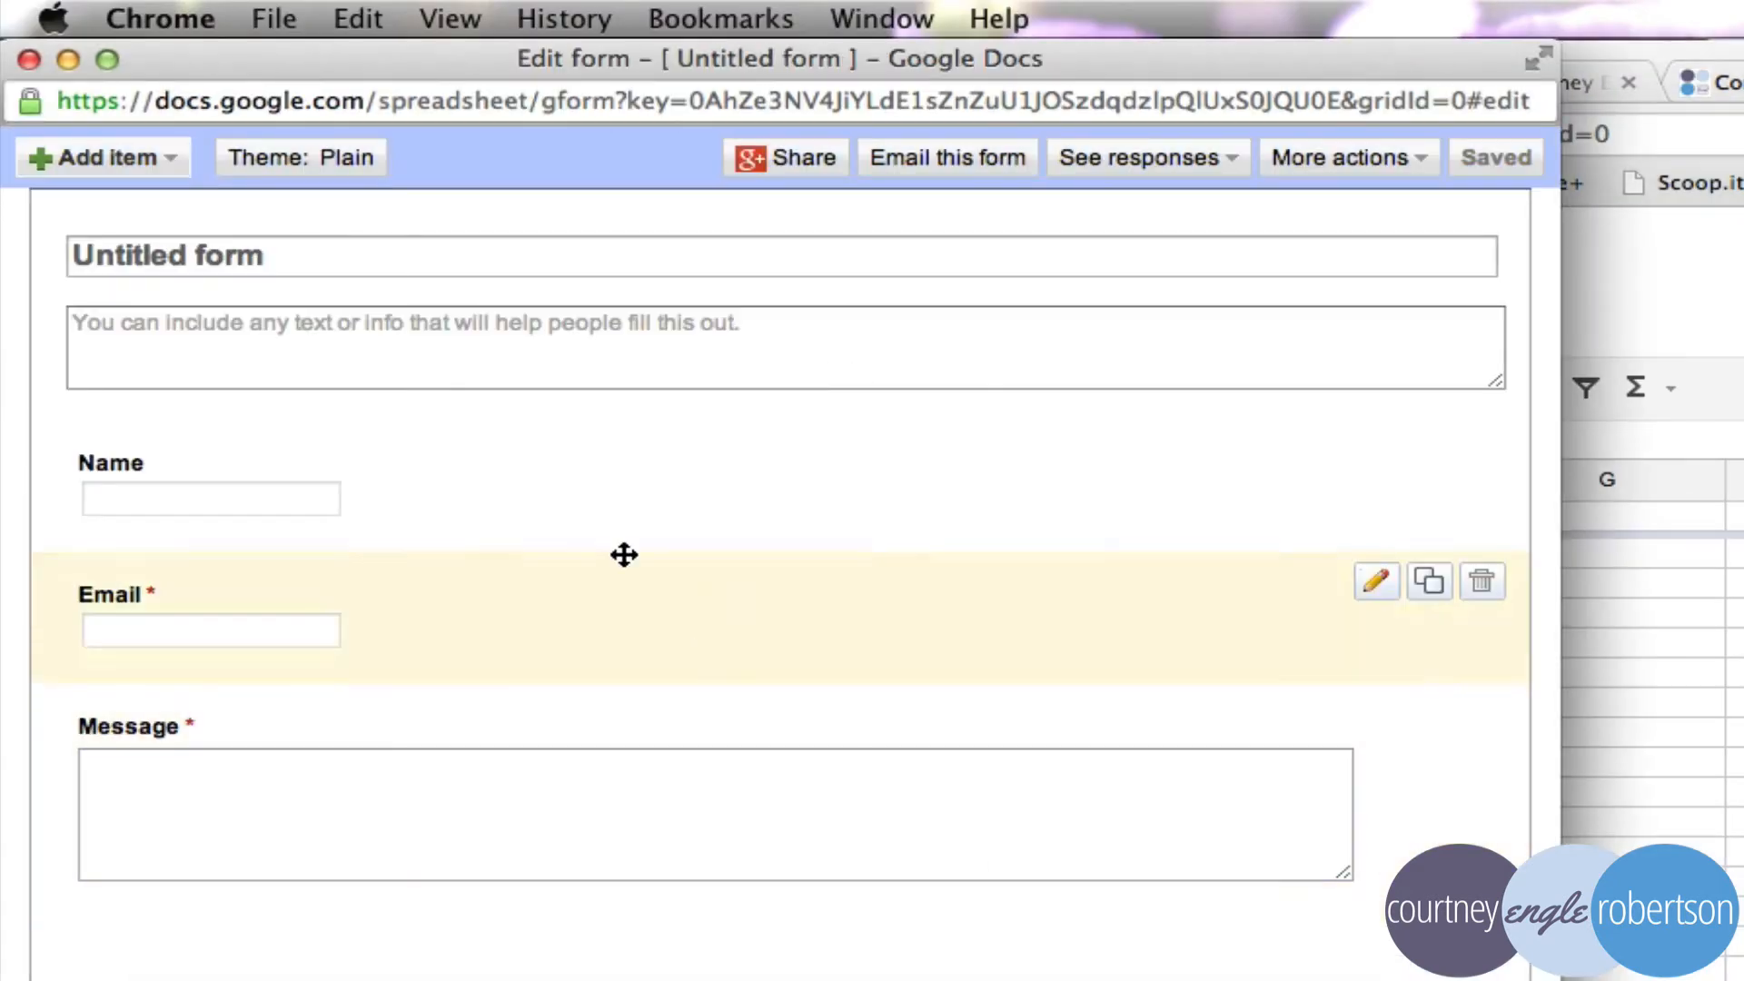
pyautogui.click(29, 60)
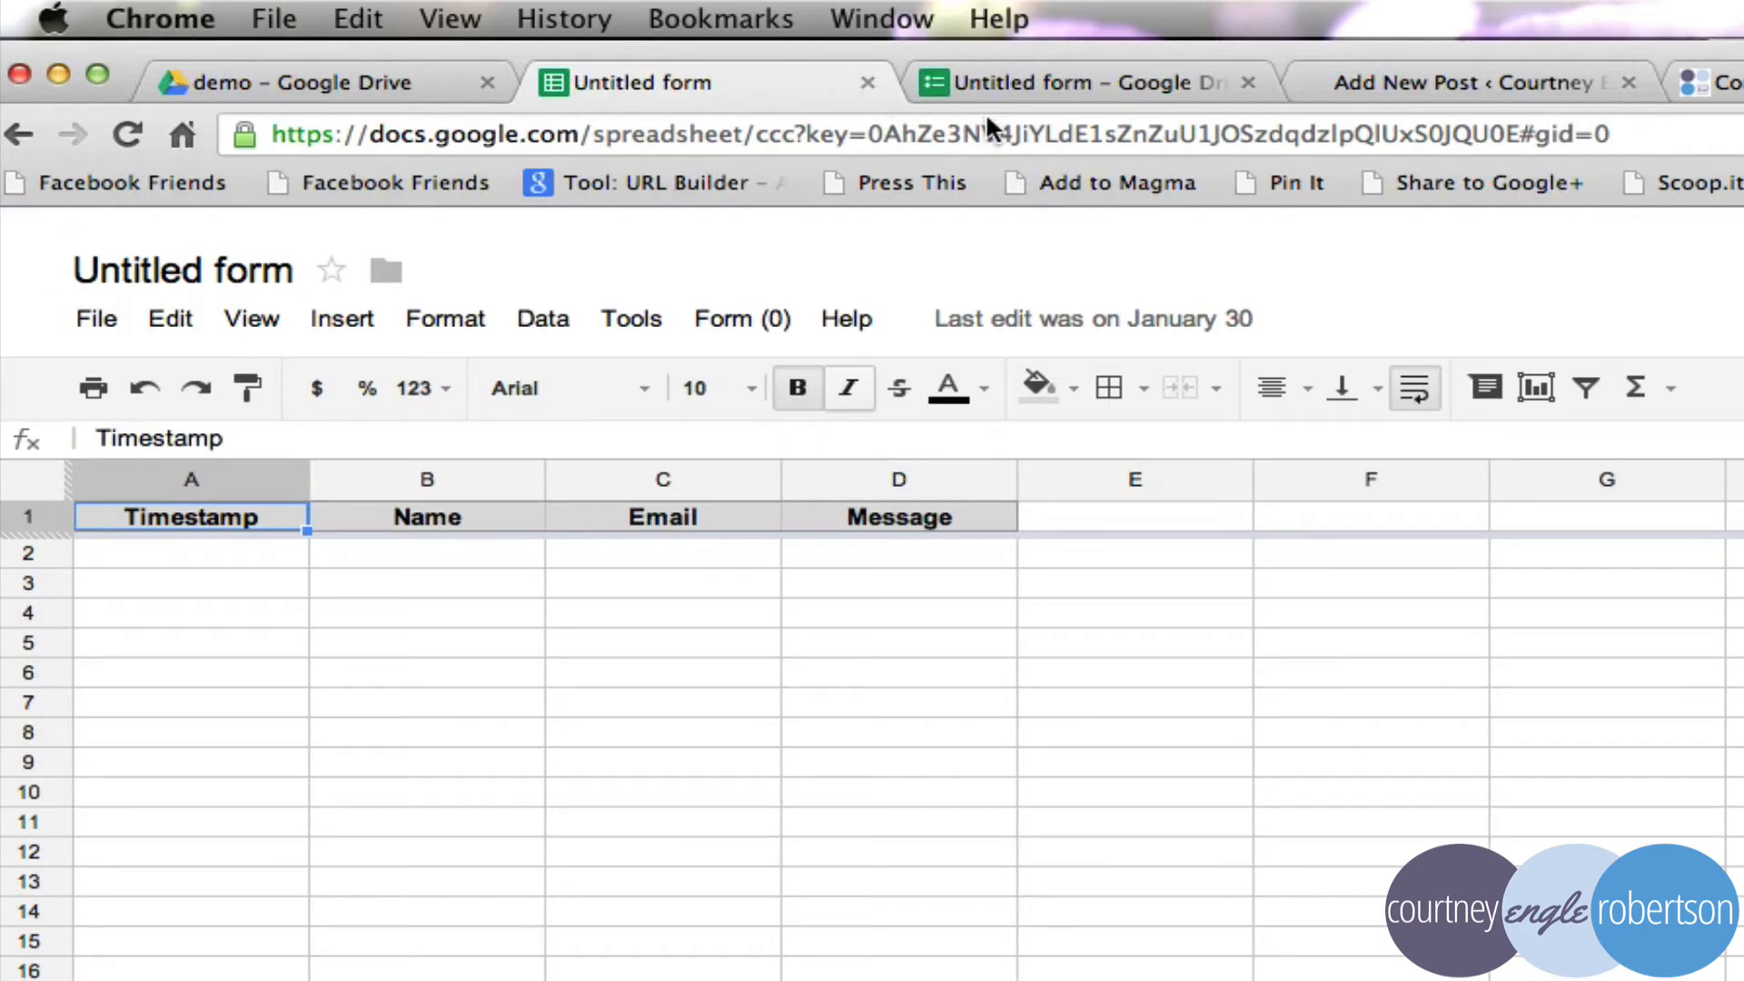
pyautogui.click(865, 83)
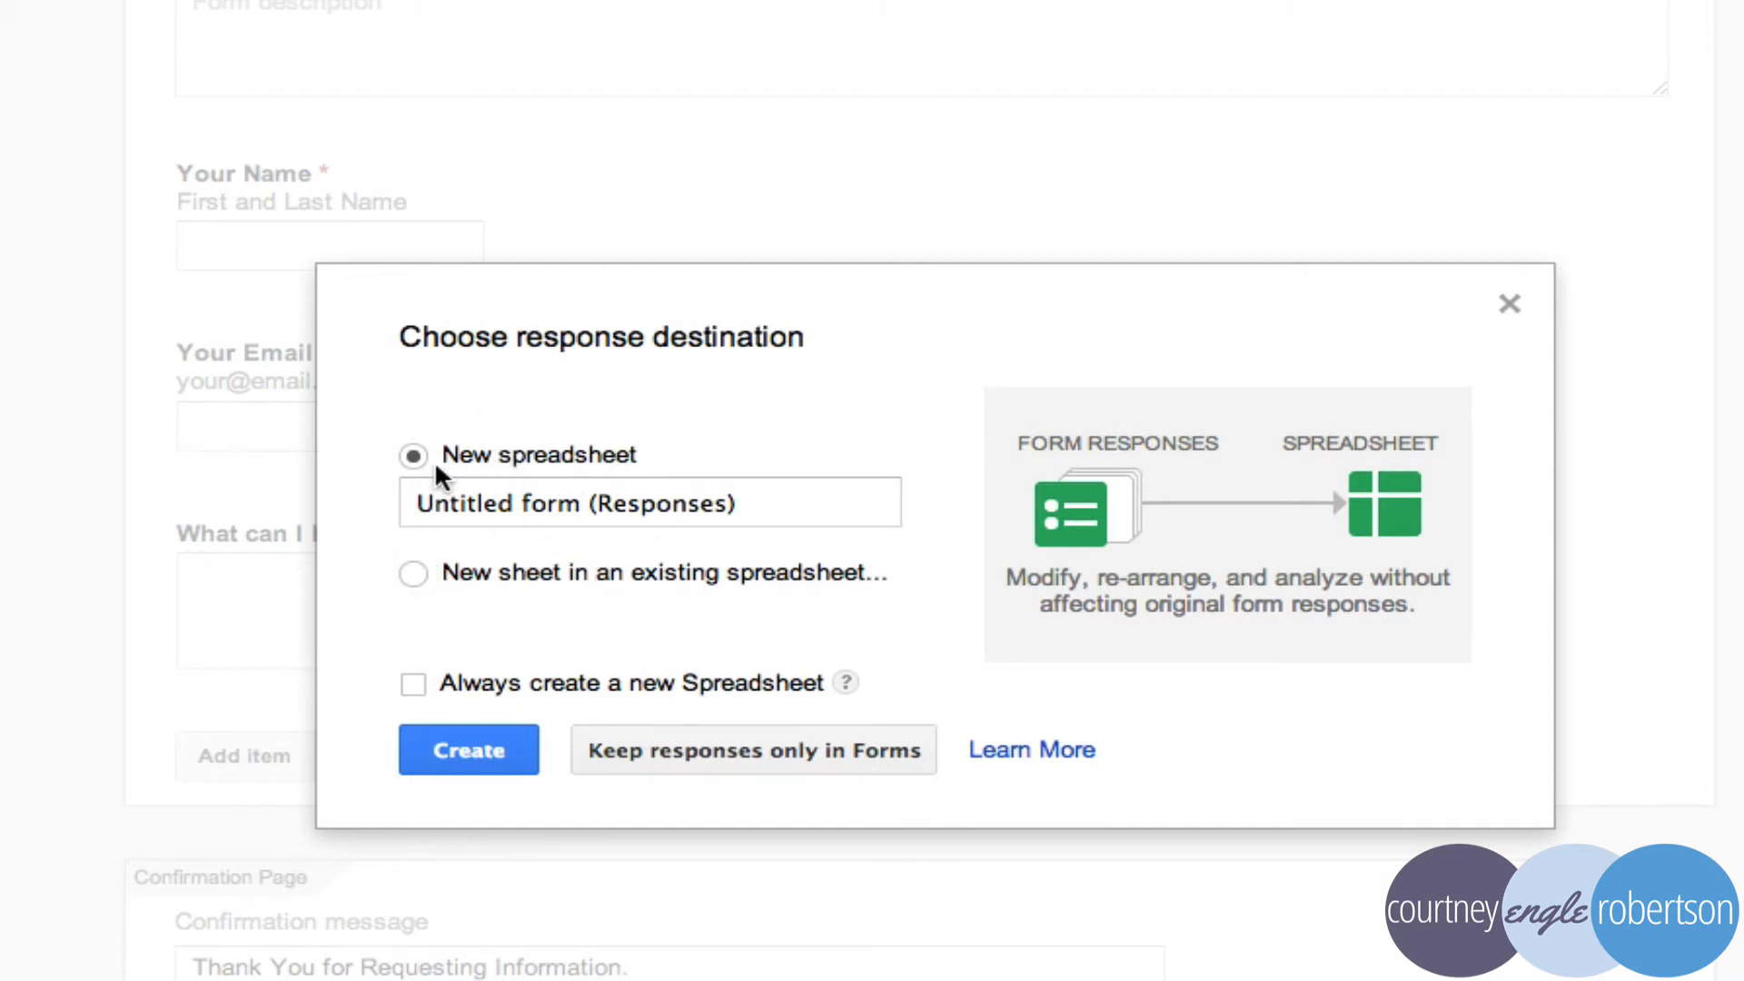
# Create a new spreadsheet named "Contact Form" as the contact form's response destination
pyautogui.tripleClick(545, 514)
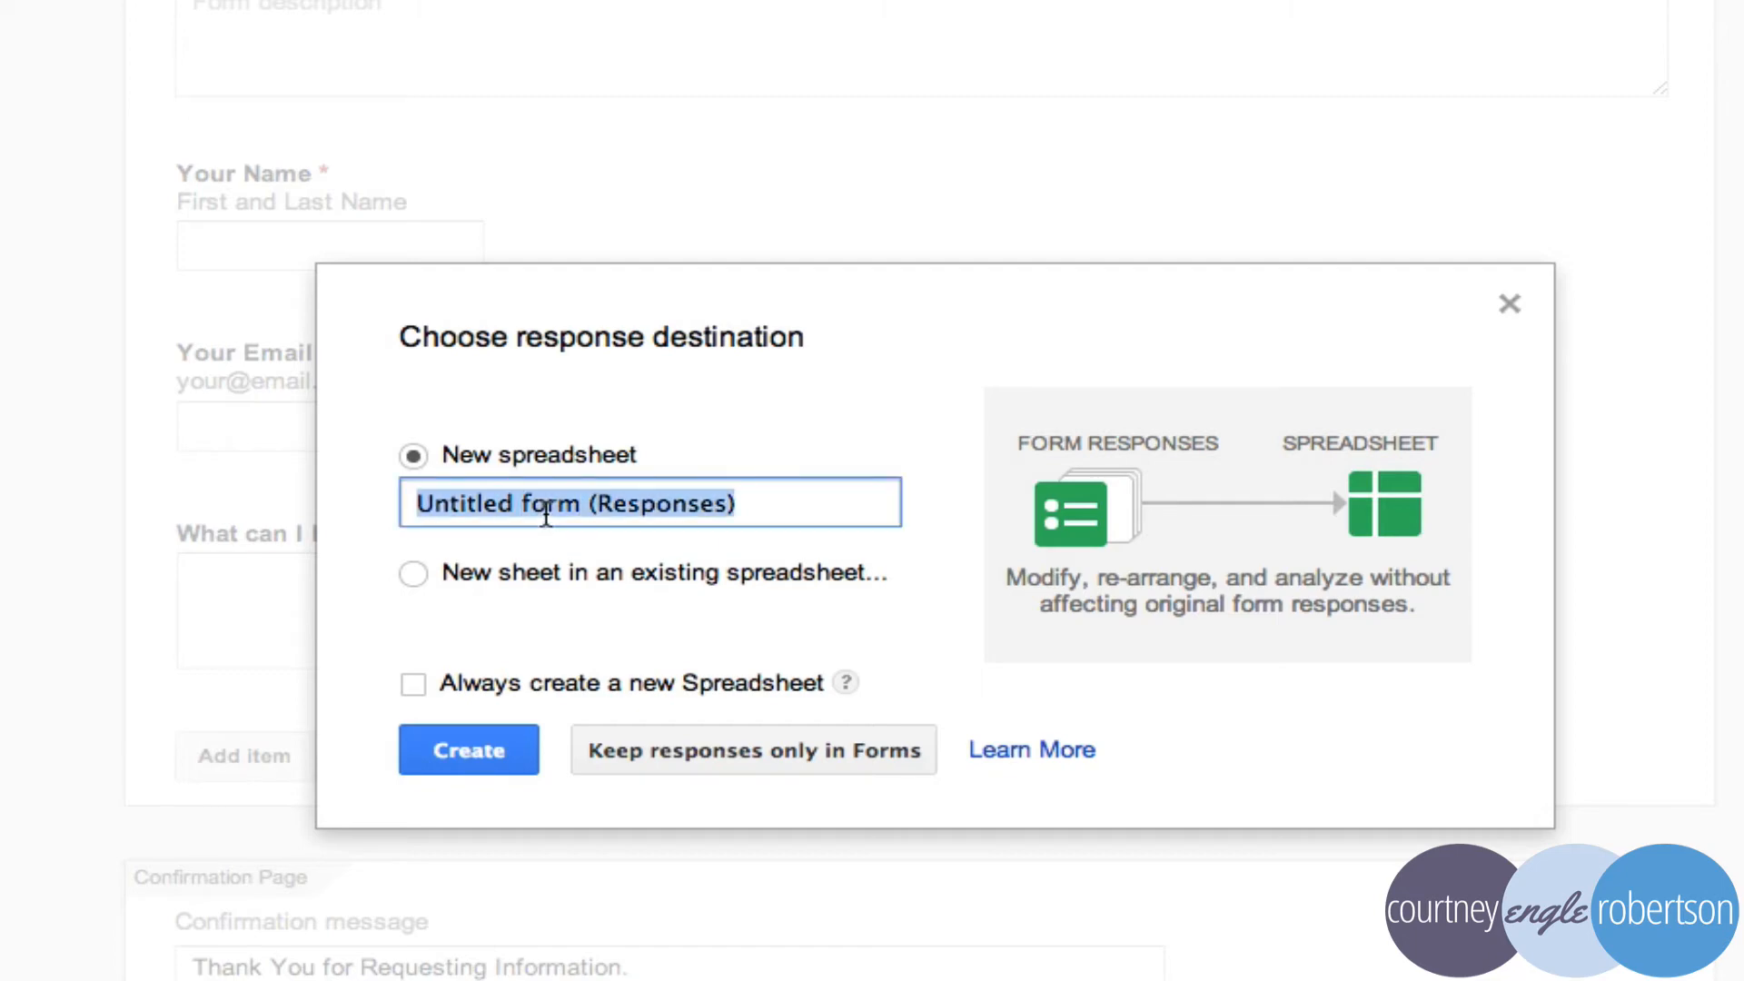
pyautogui.write('Contact F')
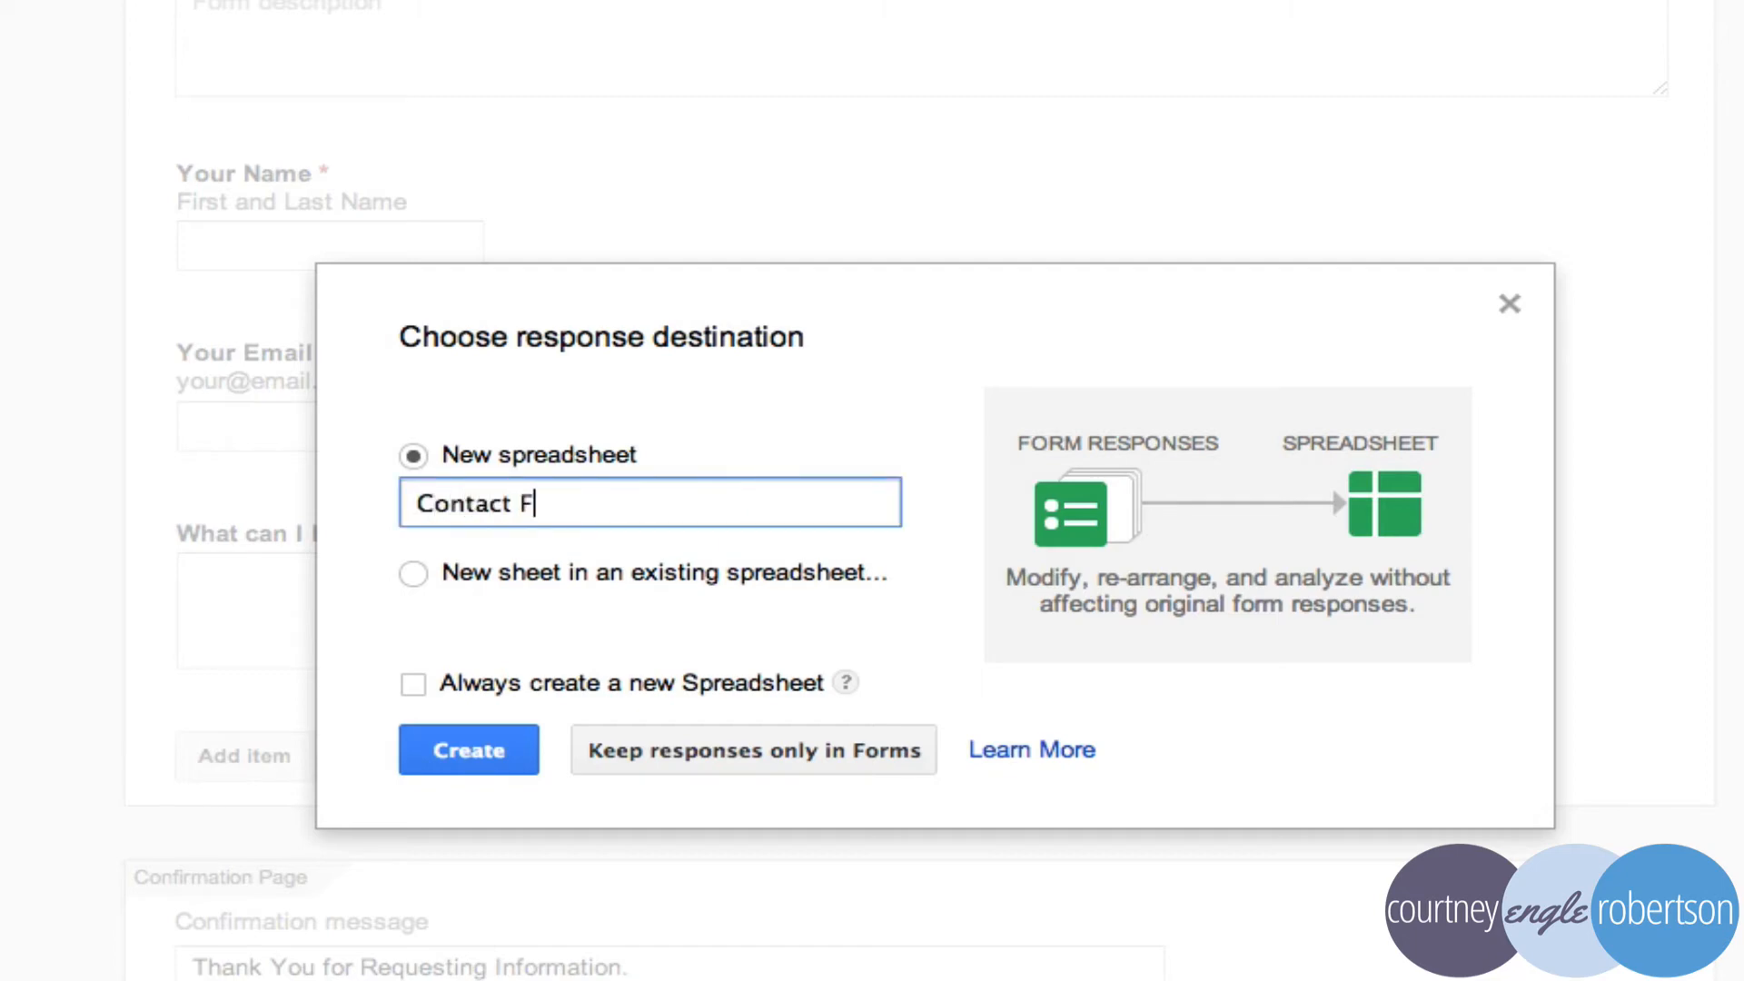
pyautogui.write('orm')
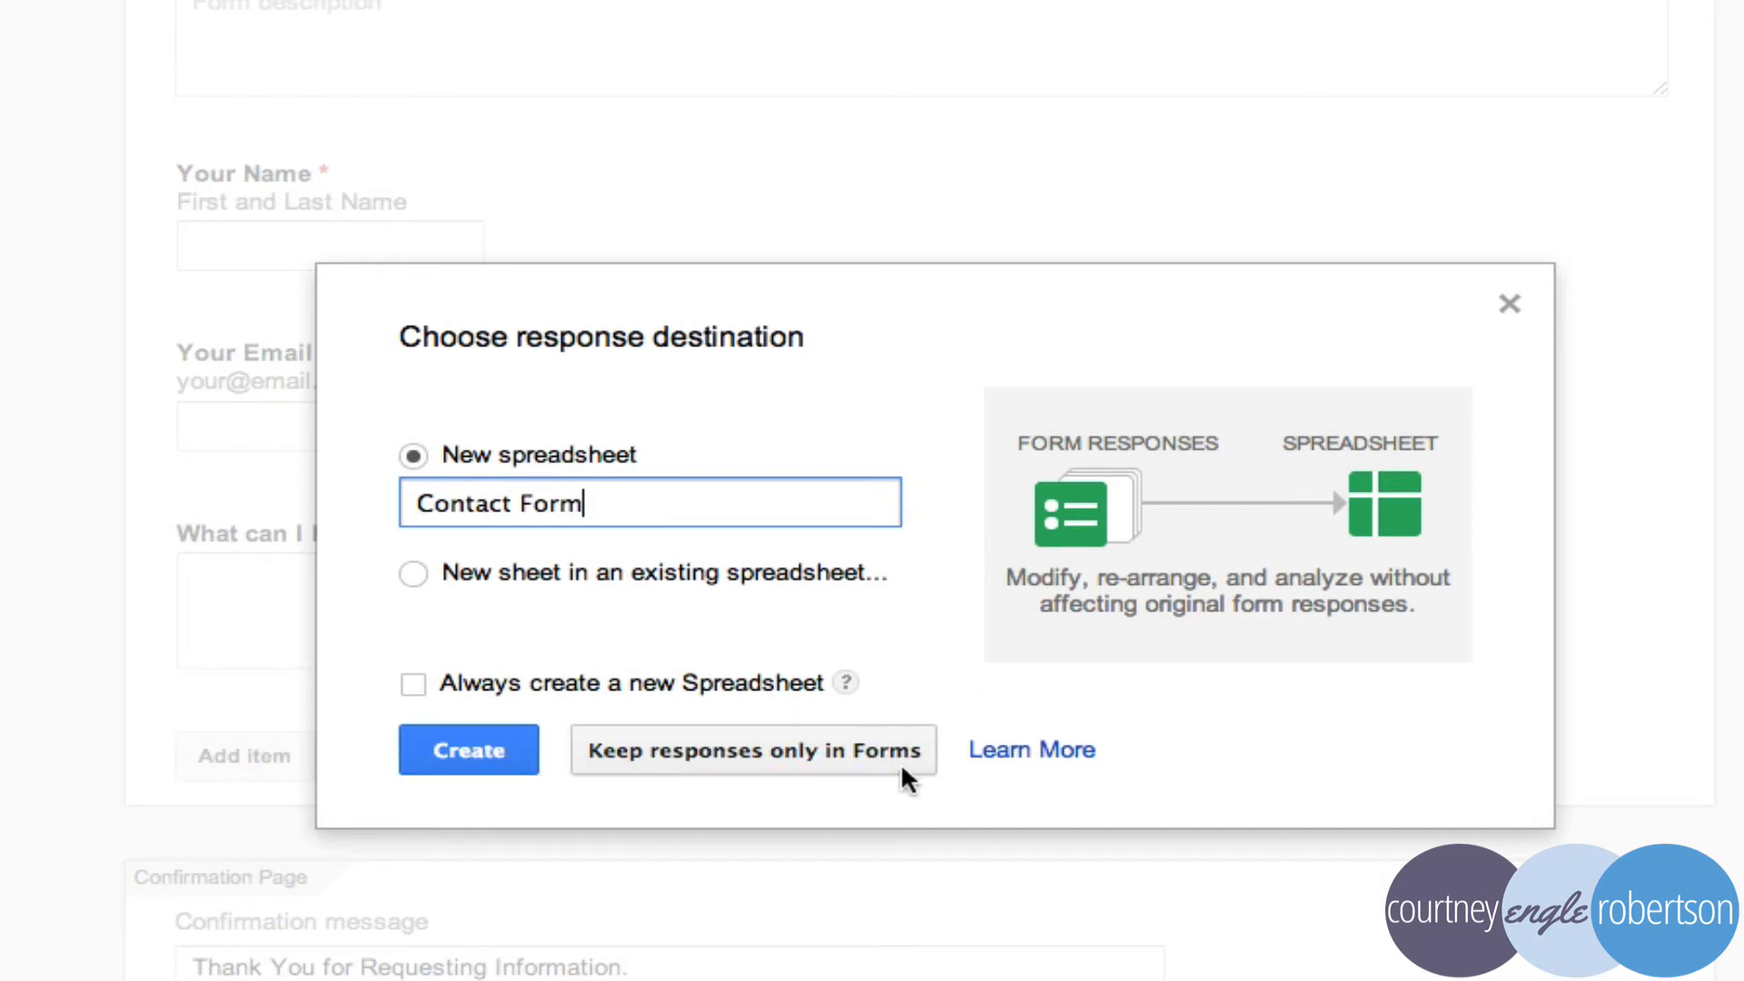
pyautogui.click(468, 755)
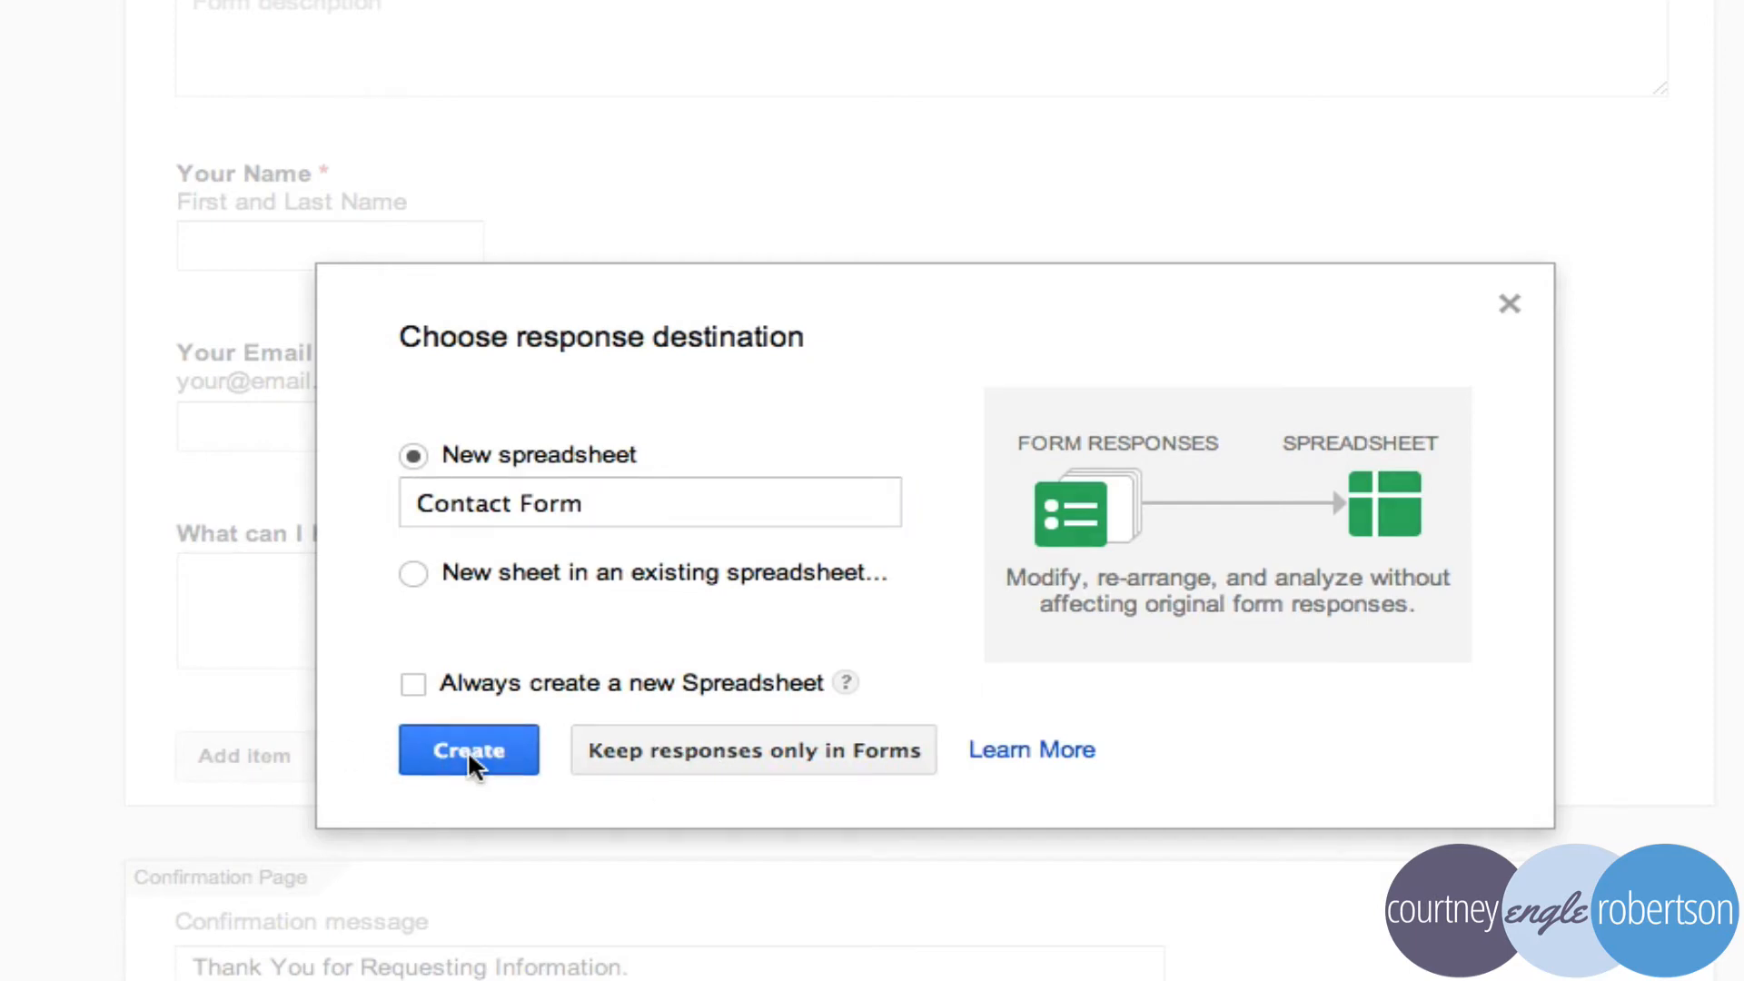
pyautogui.click(467, 750)
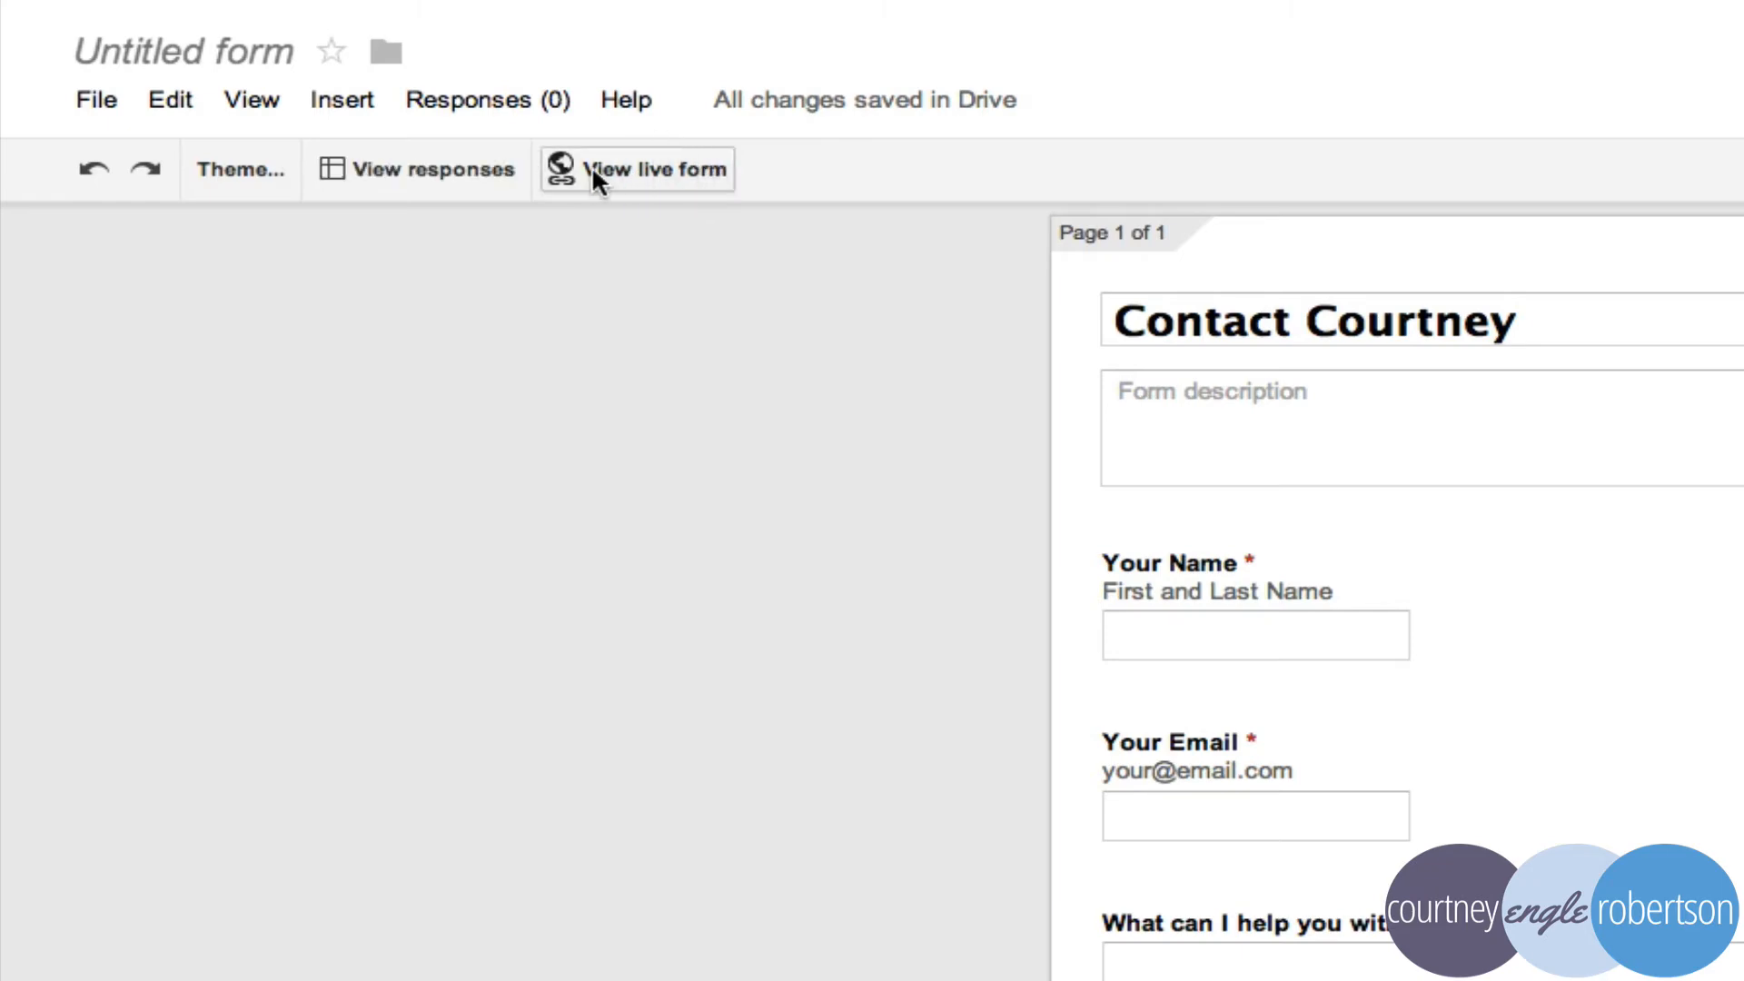
# View the contact form's live version and its collected responses
pyautogui.press('shift+super+5')
pyautogui.moveTo(513, 130); pyautogui.dragTo(817, 258)
pyautogui.click(658, 170)
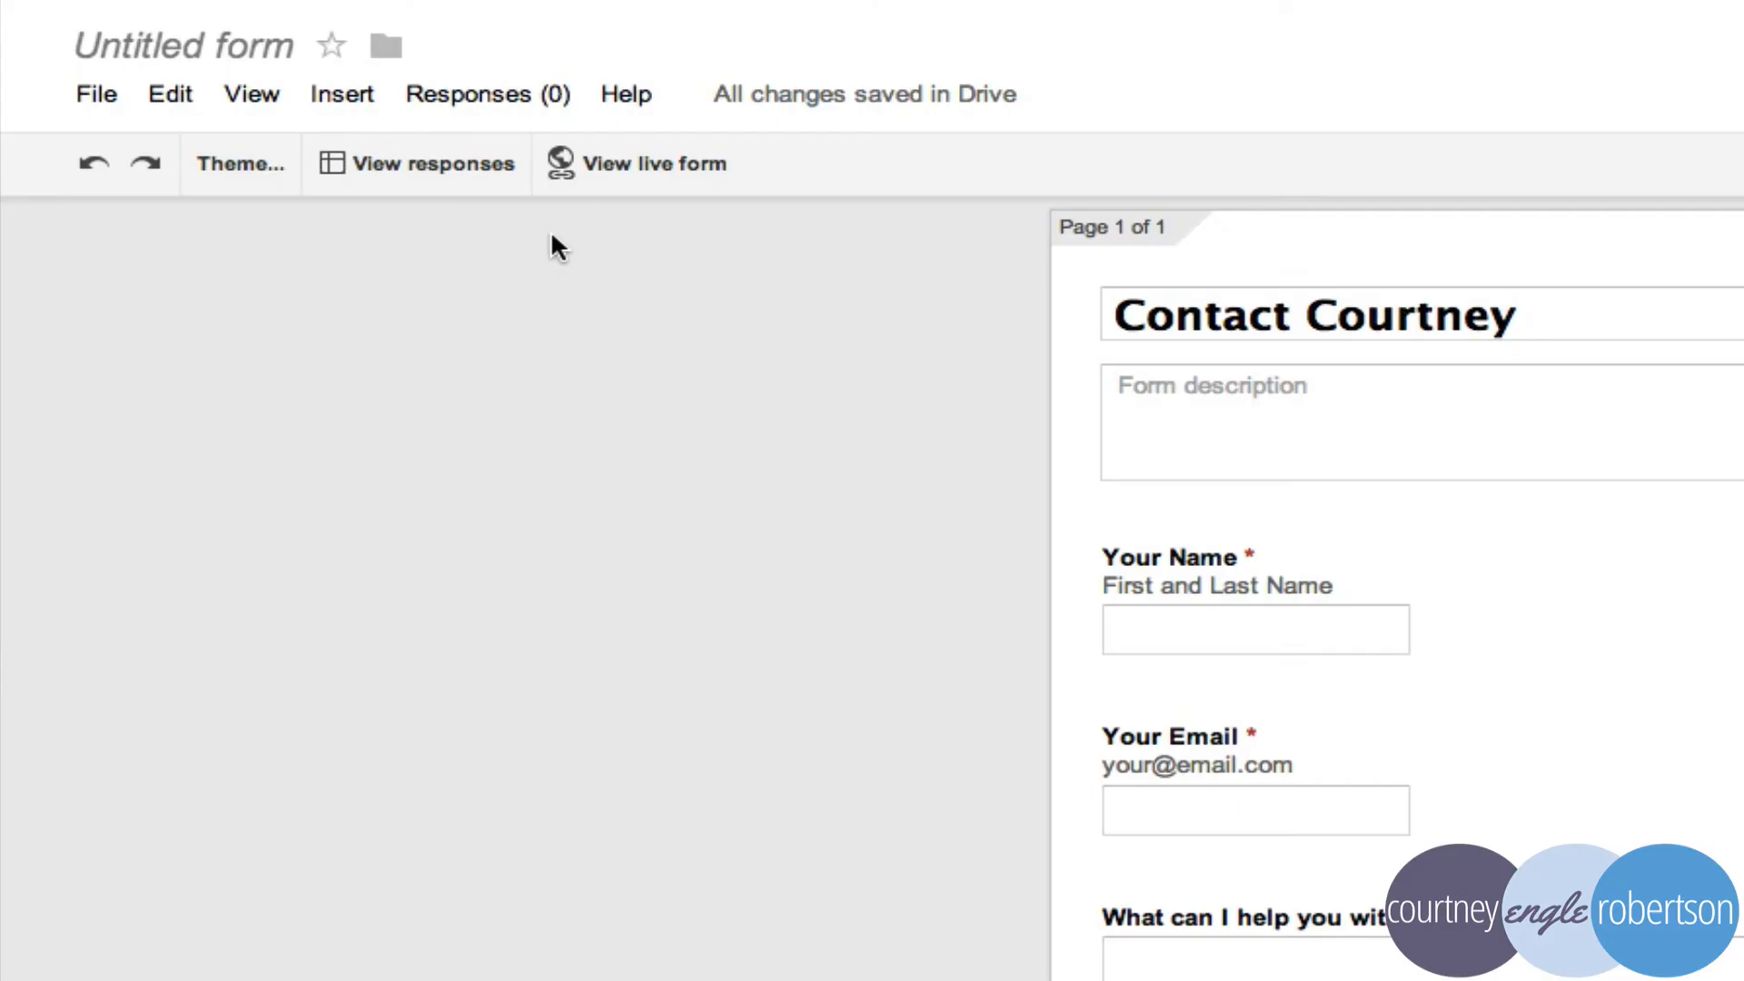
pyautogui.click(400, 164)
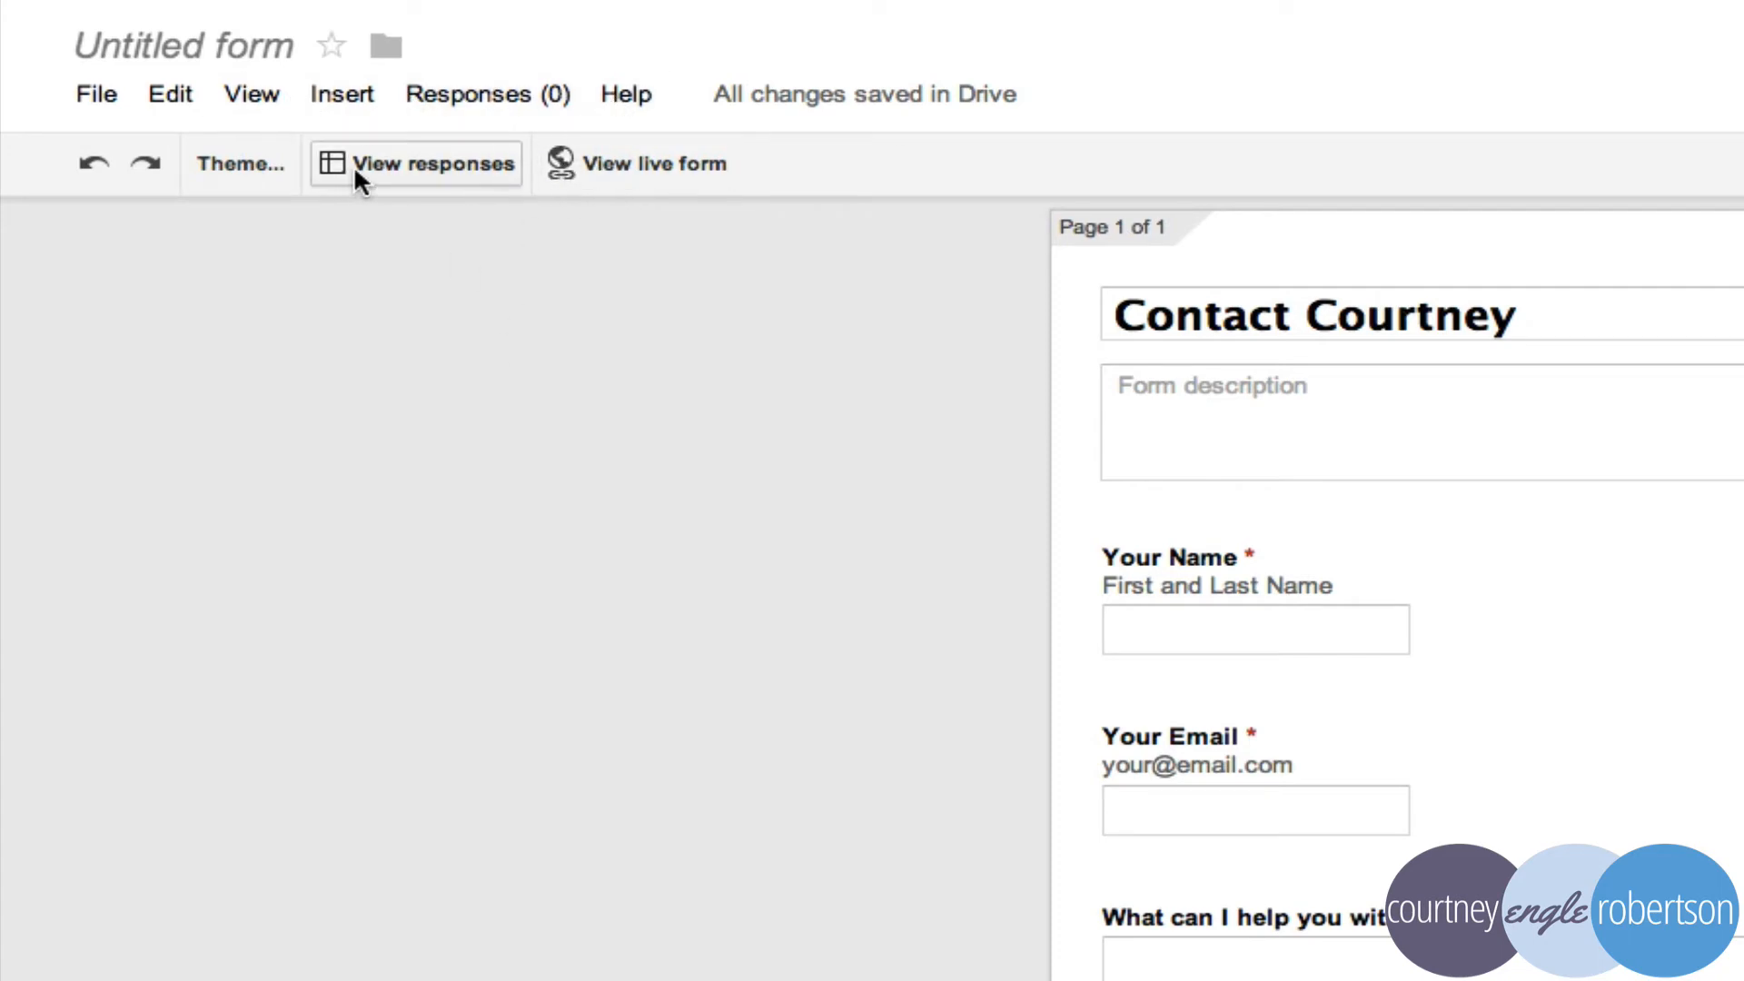
# Look over the form's response and help options, and rename the untitled form as "Contact Form"
pyautogui.click(518, 89)
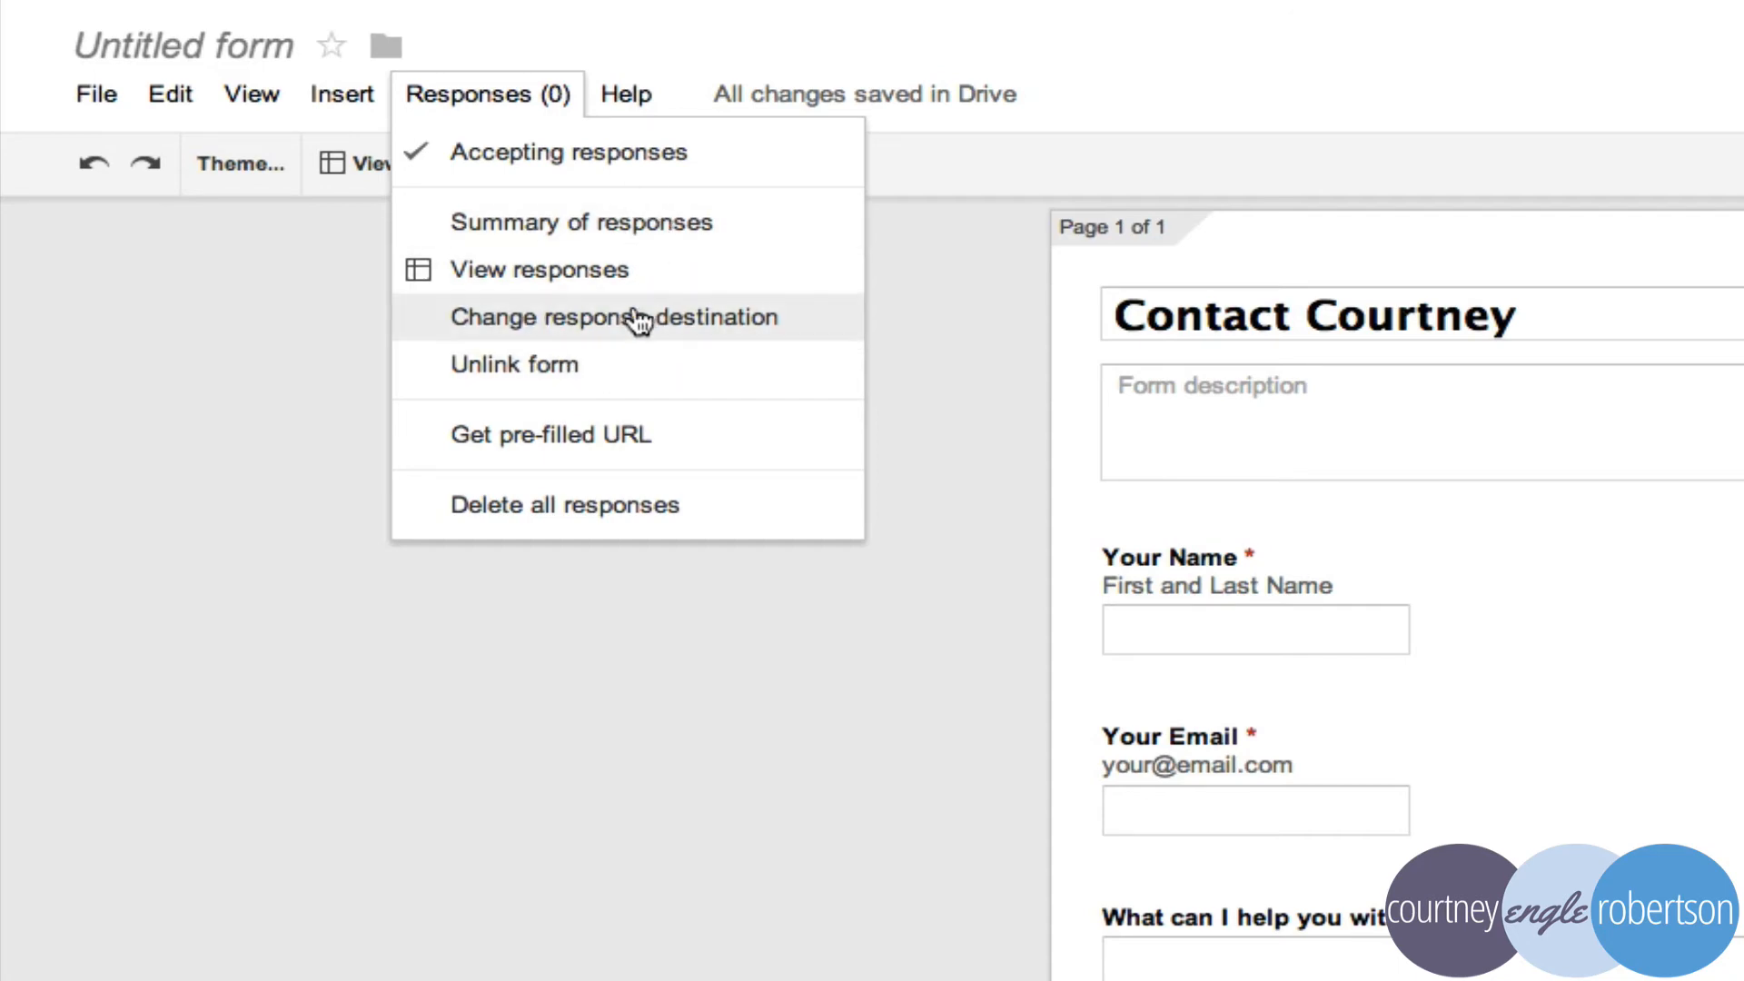
pyautogui.moveTo(620, 107)
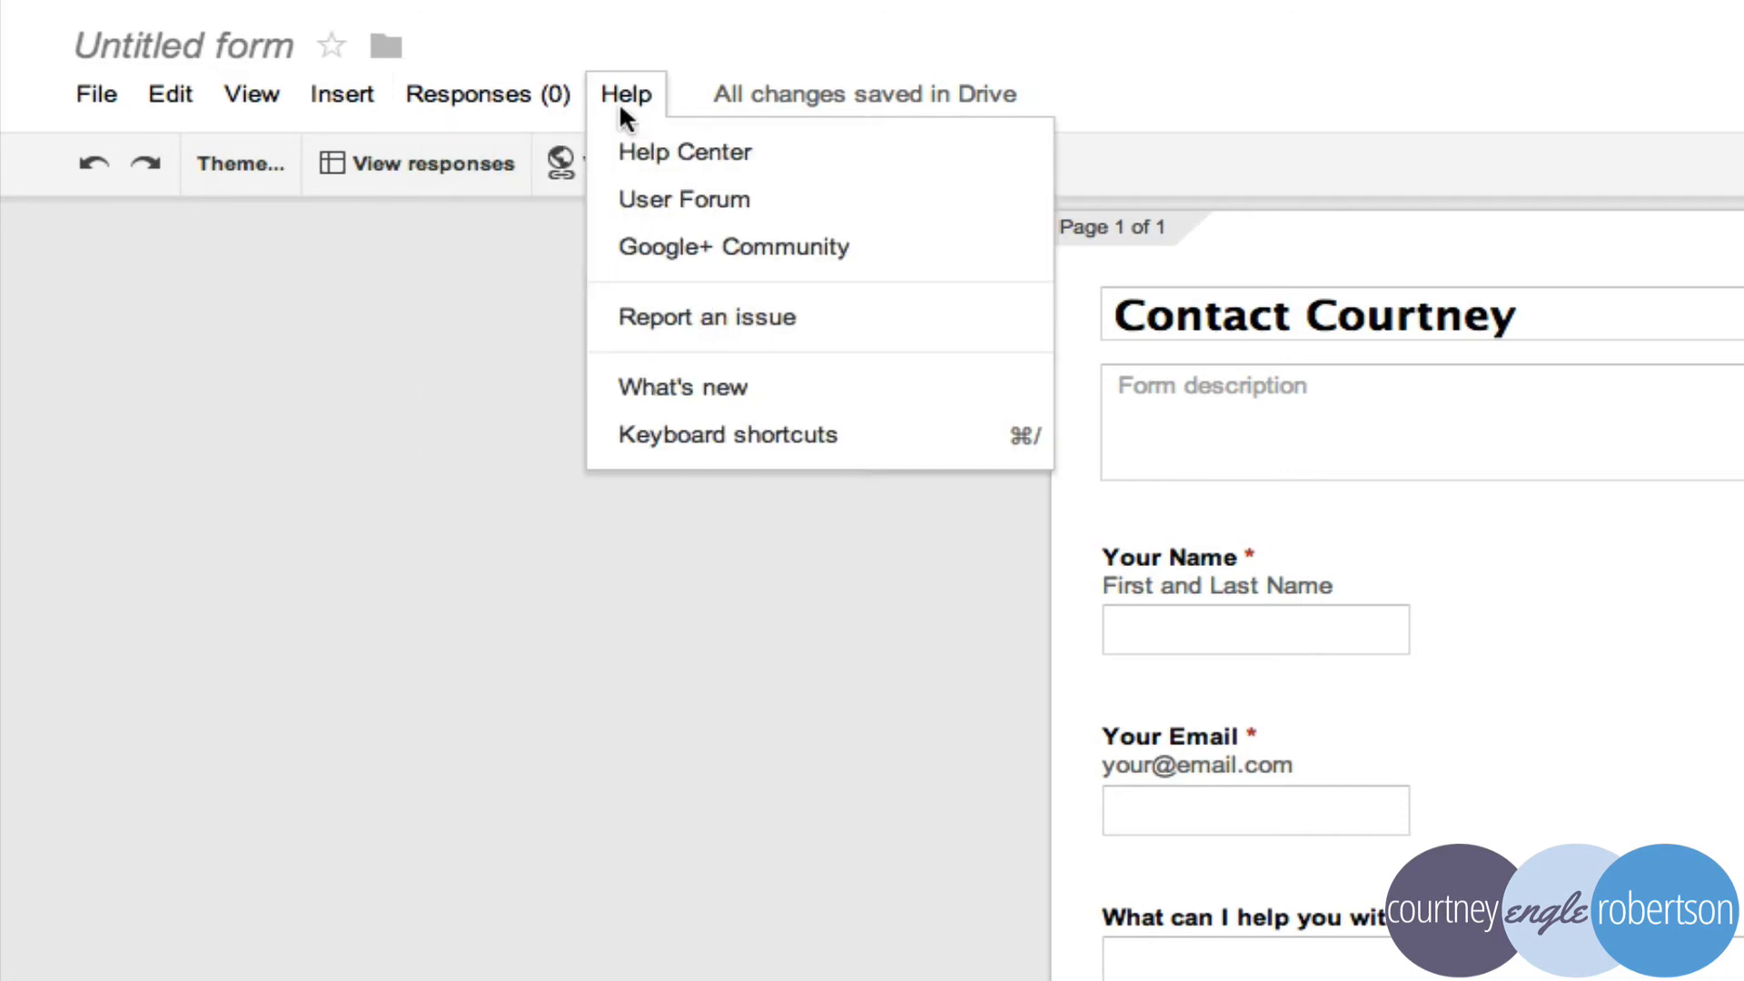
pyautogui.click(481, 359)
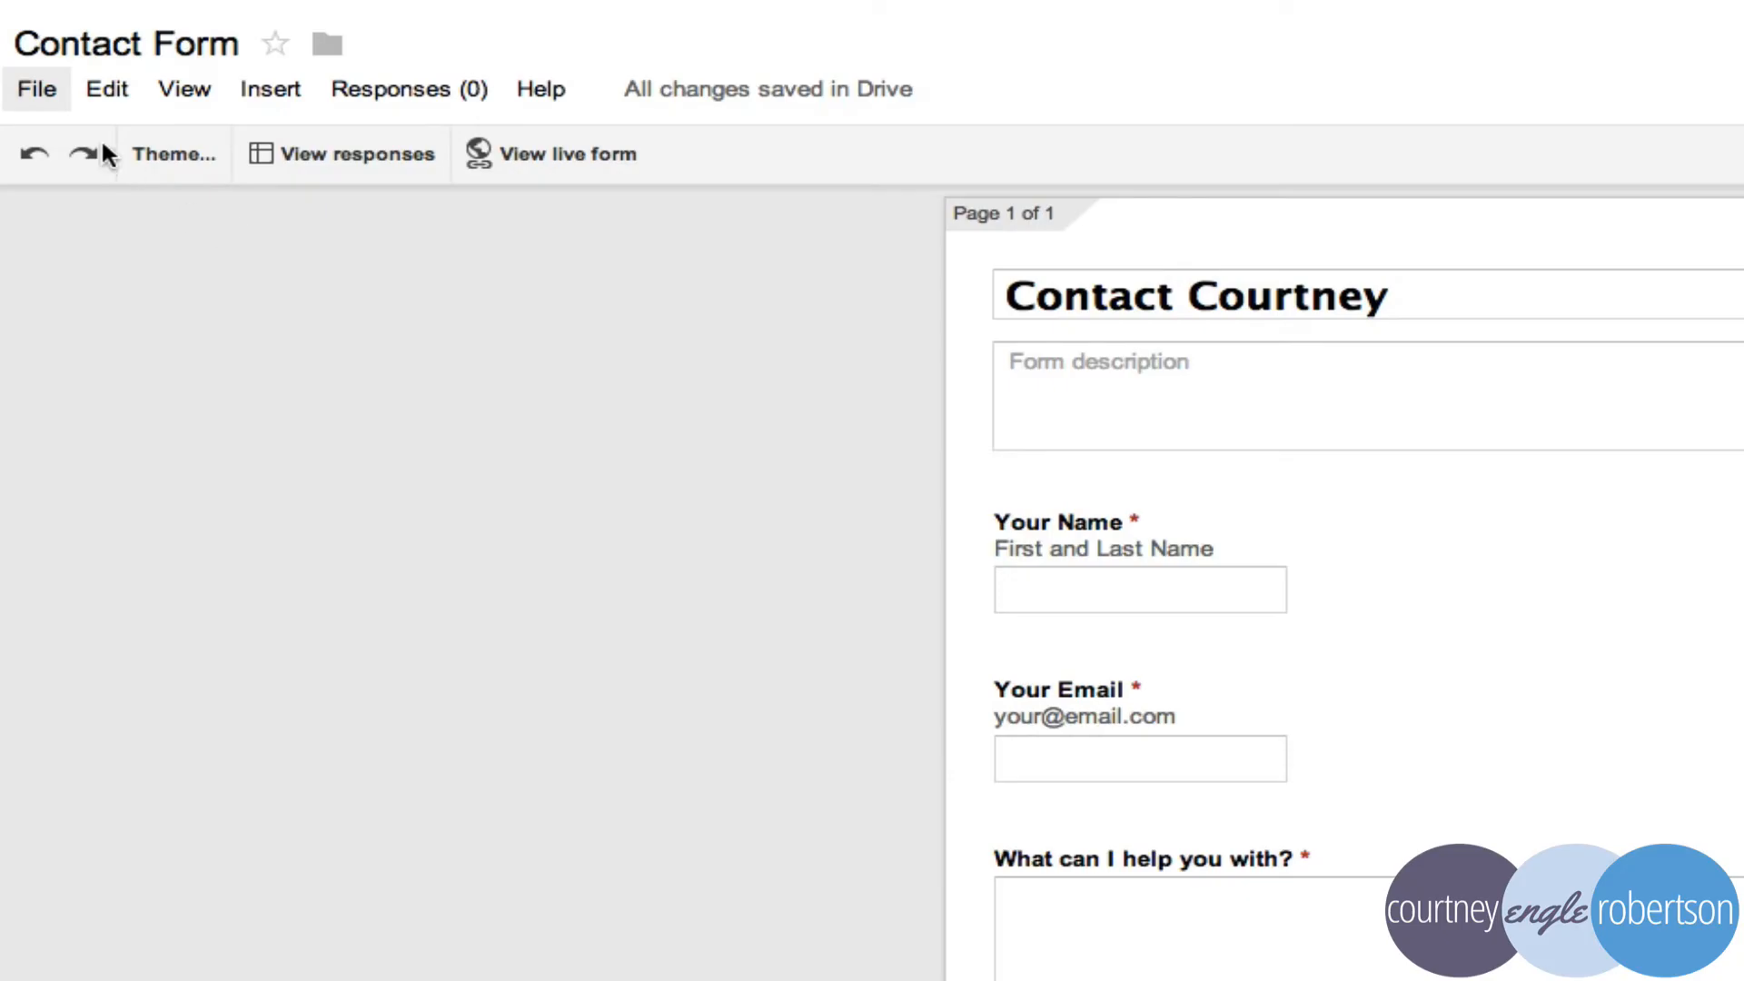
# View the contact form's sharing settings and its send-form options, closing each dialog without making changes
pyautogui.click(37, 93)
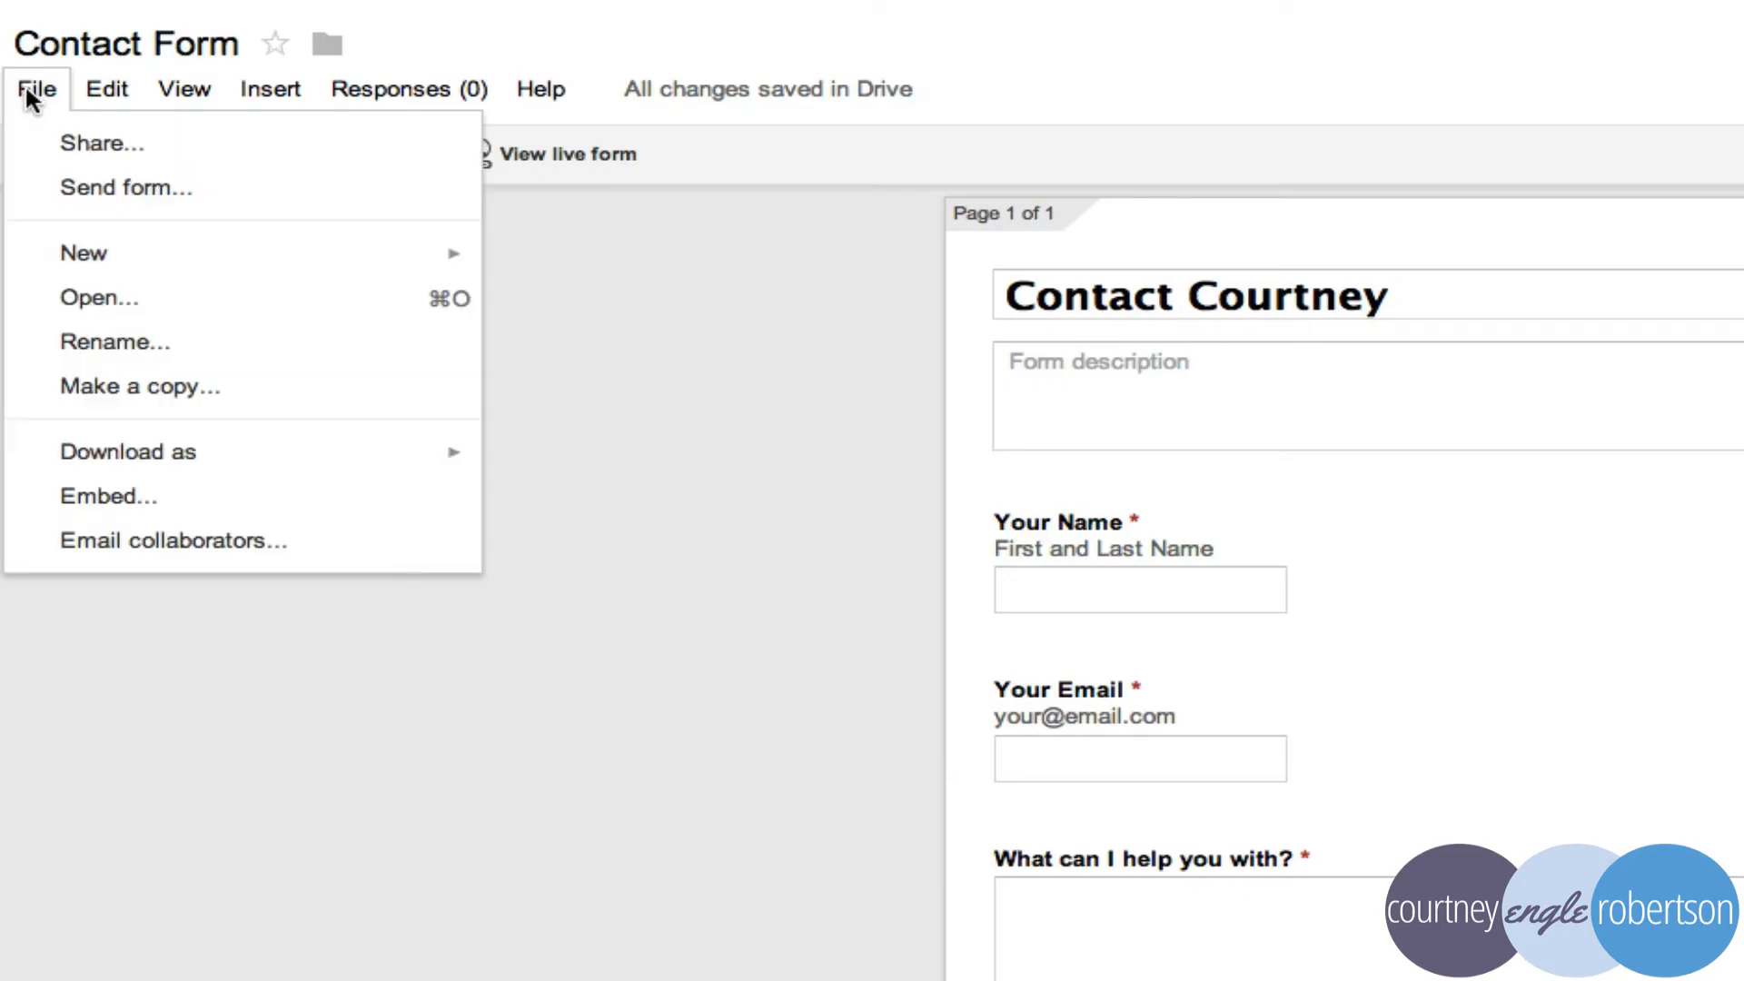
pyautogui.click(121, 159)
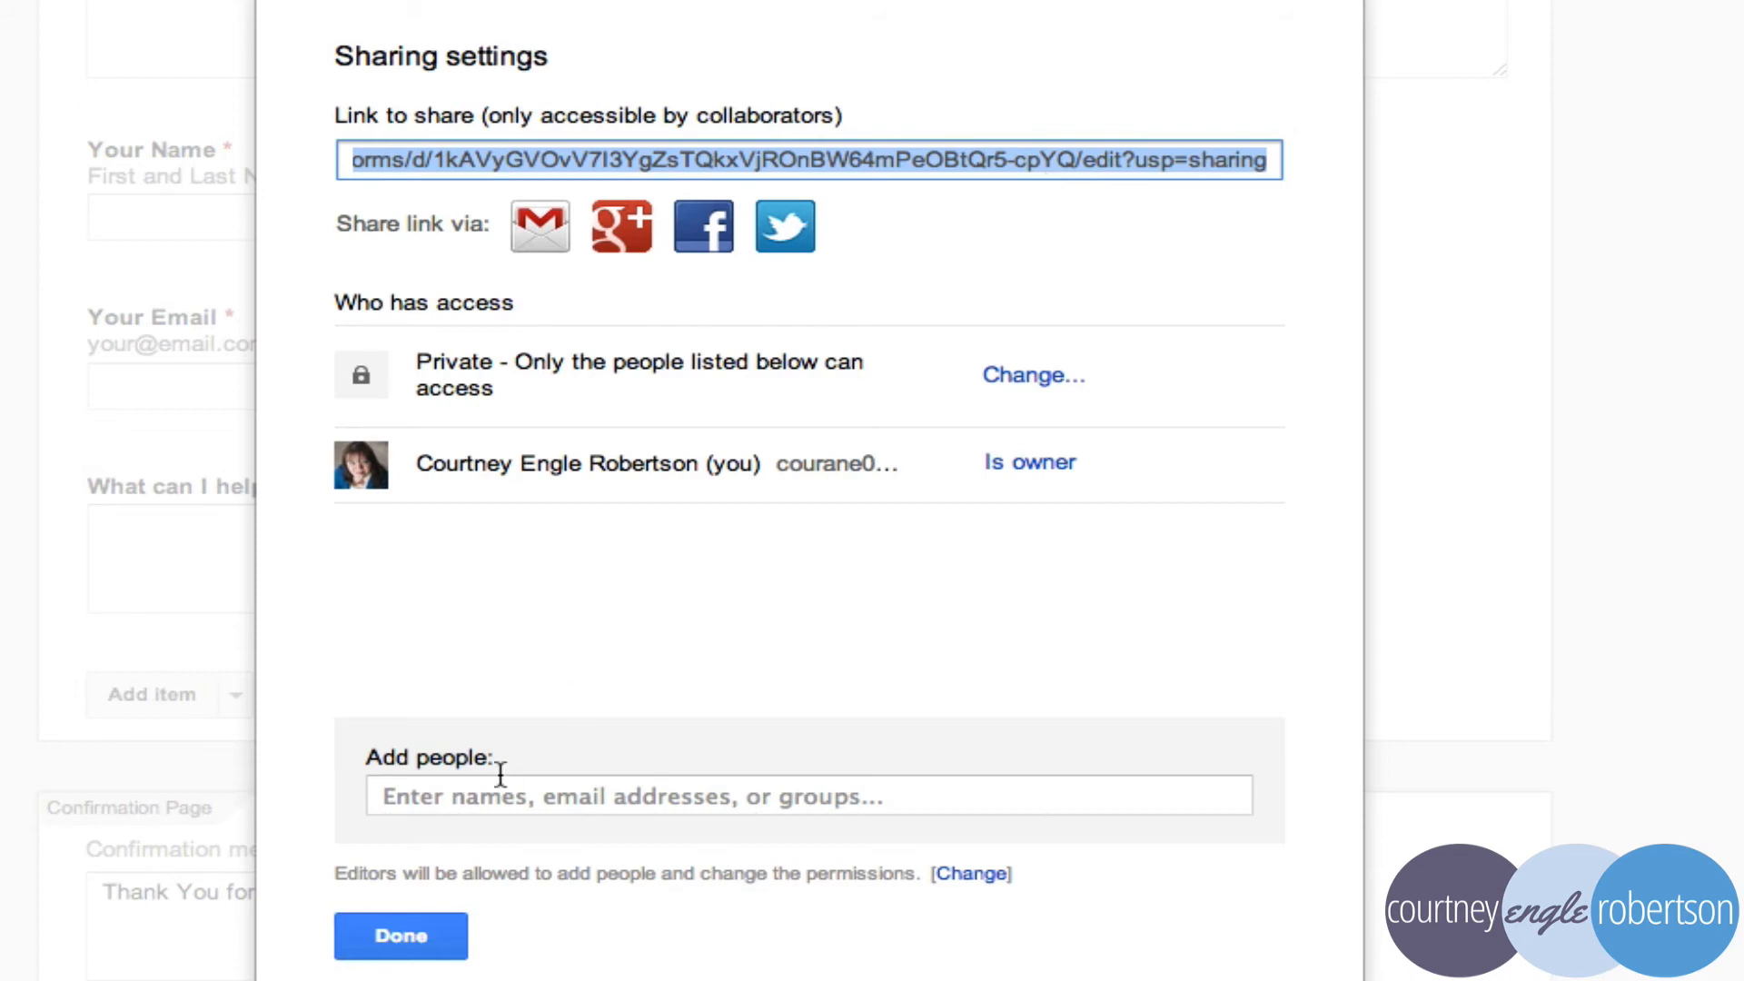
pyautogui.click(394, 937)
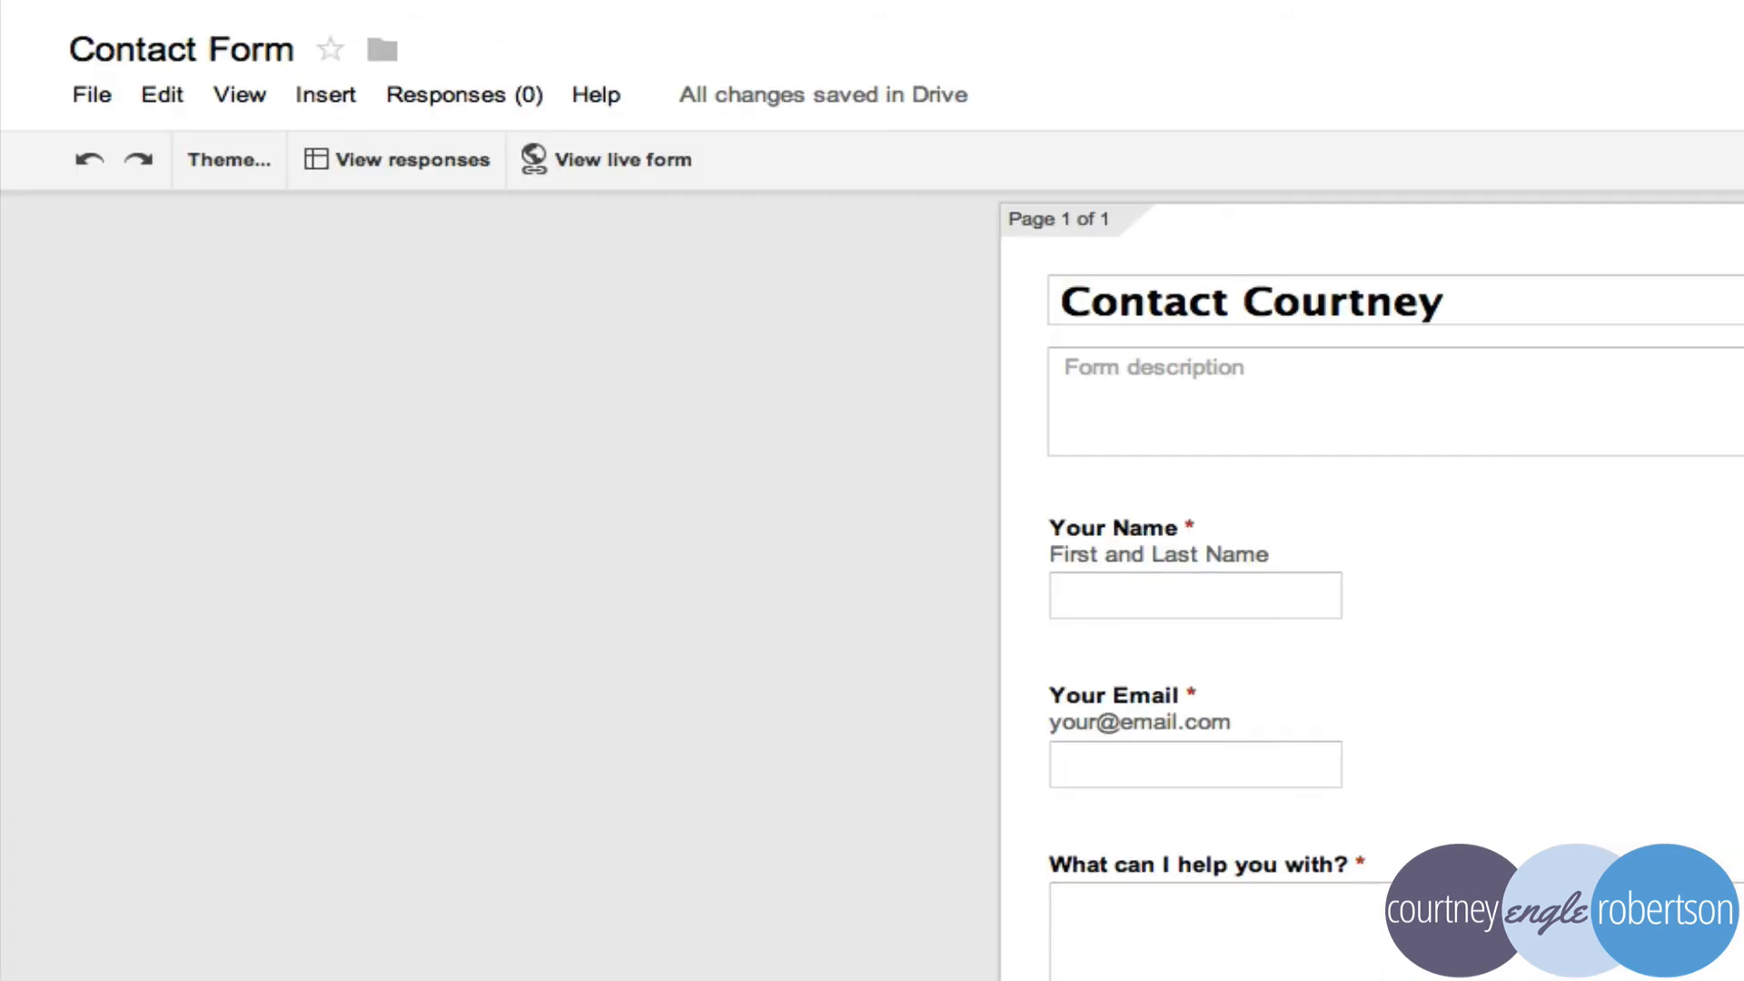
pyautogui.click(89, 96)
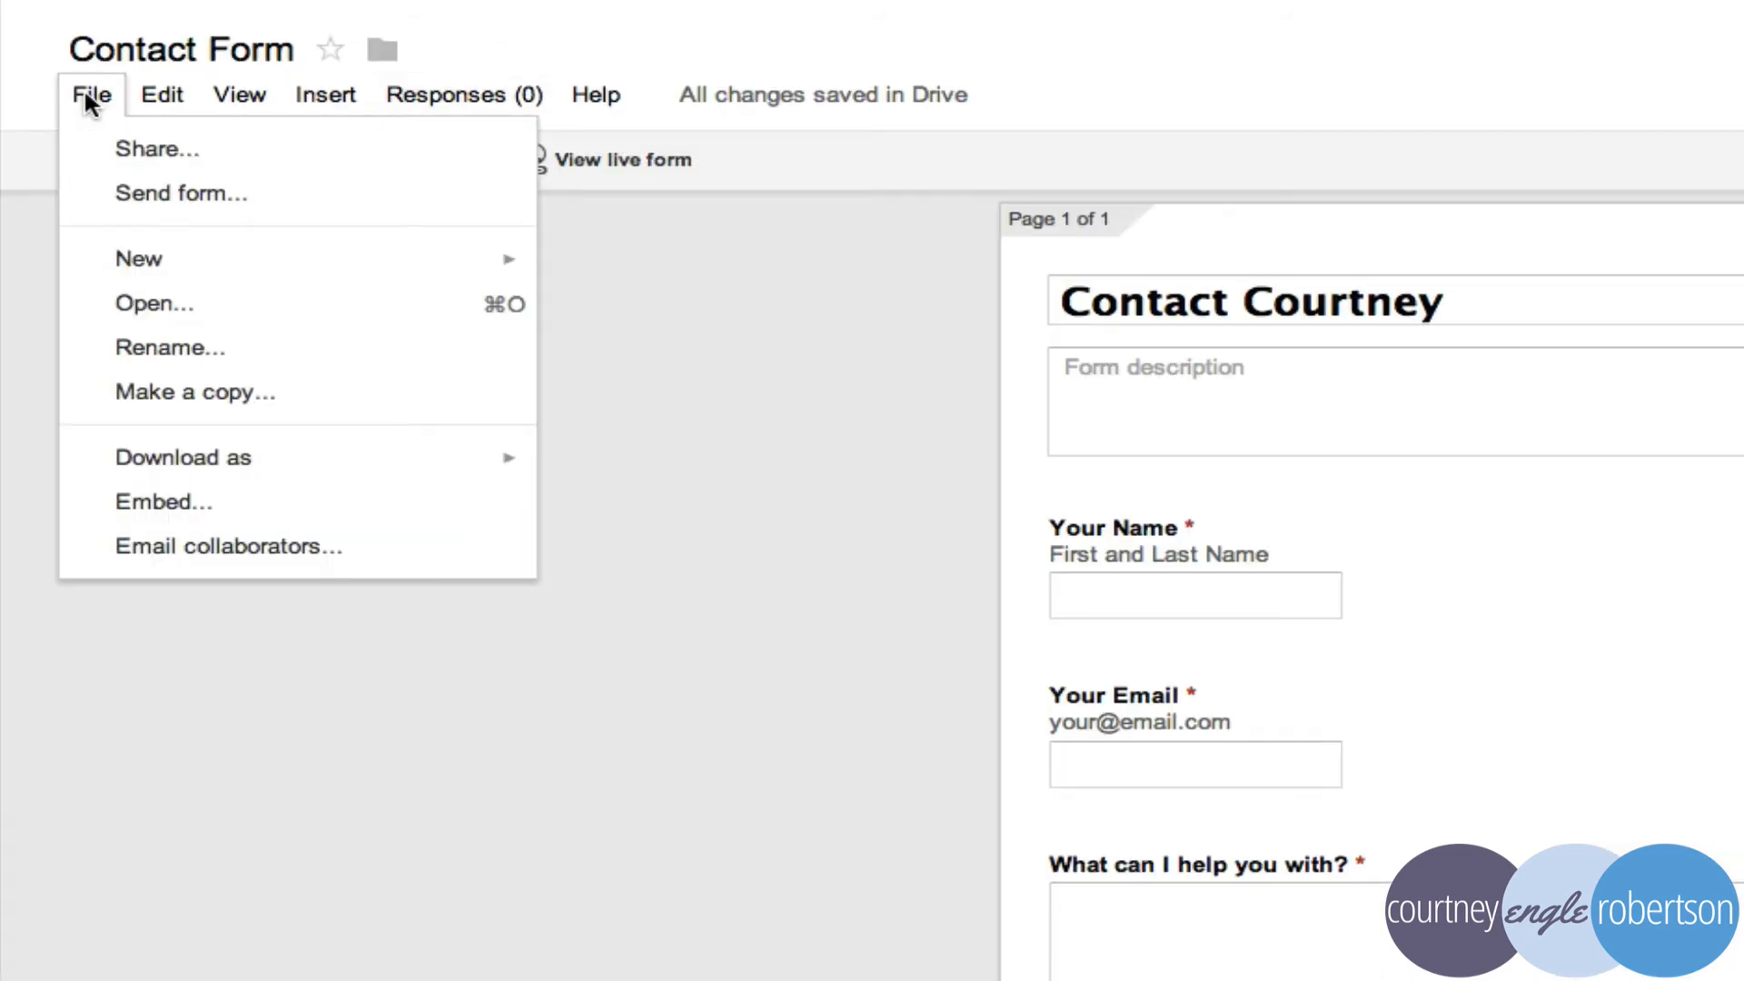
pyautogui.click(143, 216)
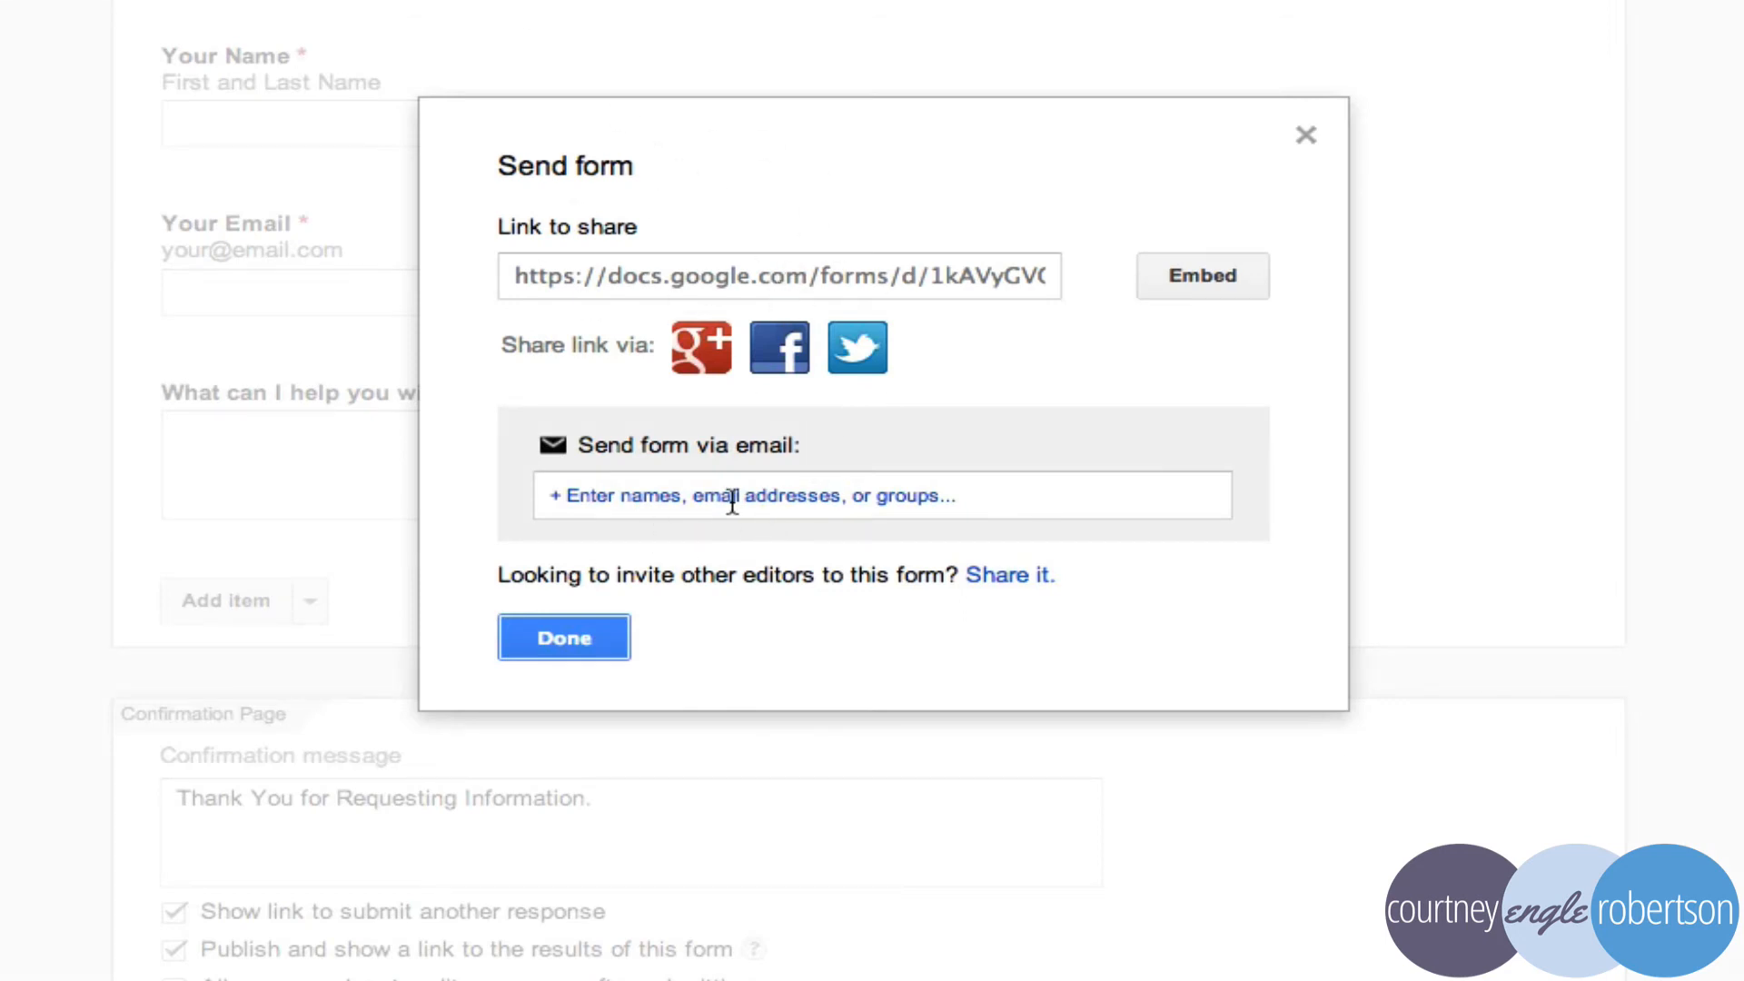
pyautogui.click(582, 636)
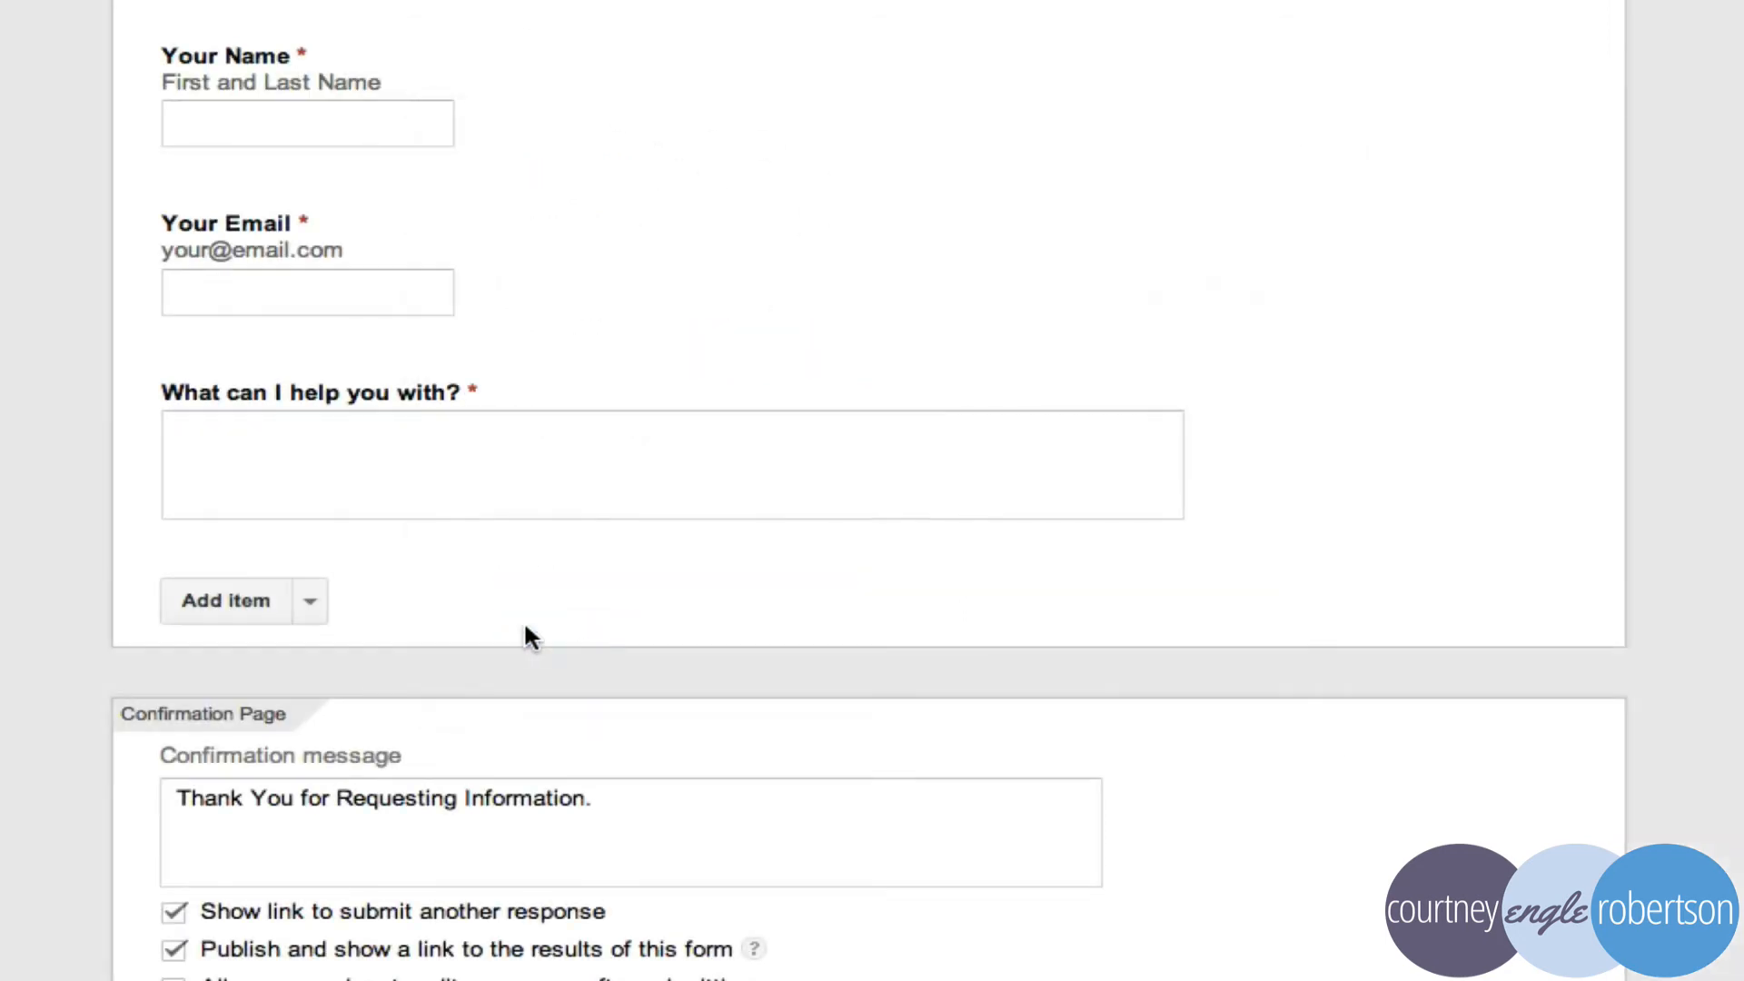
# Set the contact form's embed width to 600 pixels and copy its HTML embed code
pyautogui.click(92, 107)
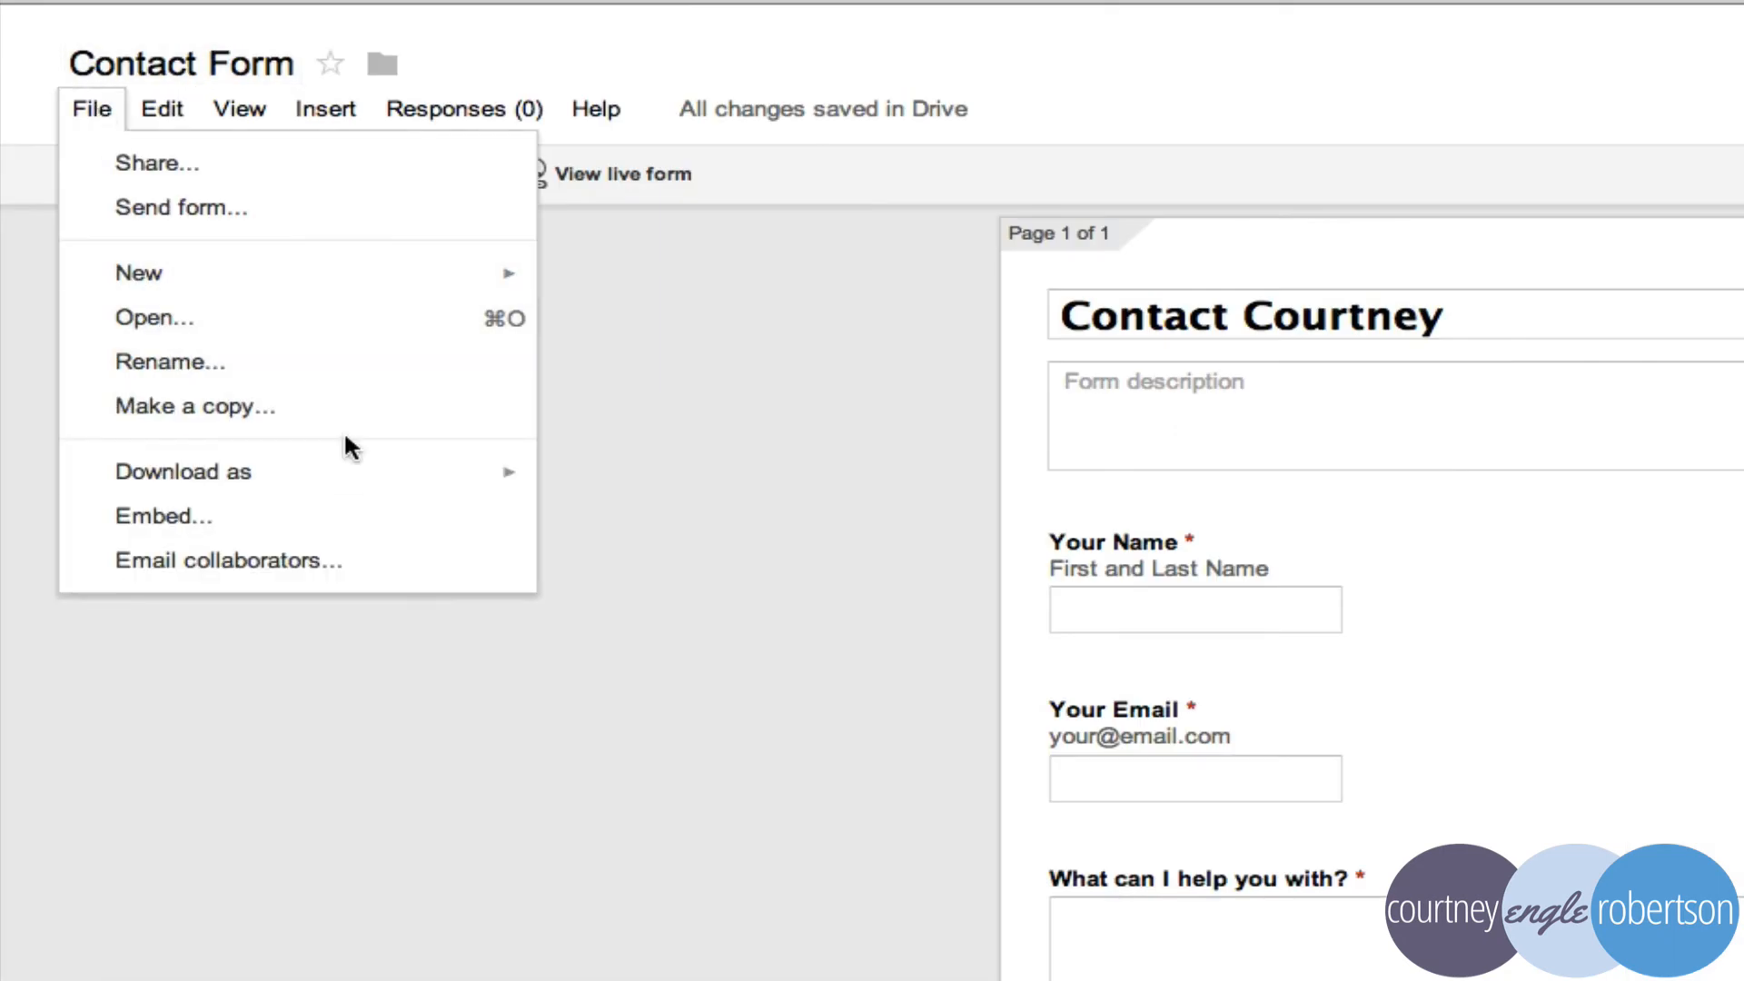
pyautogui.click(345, 515)
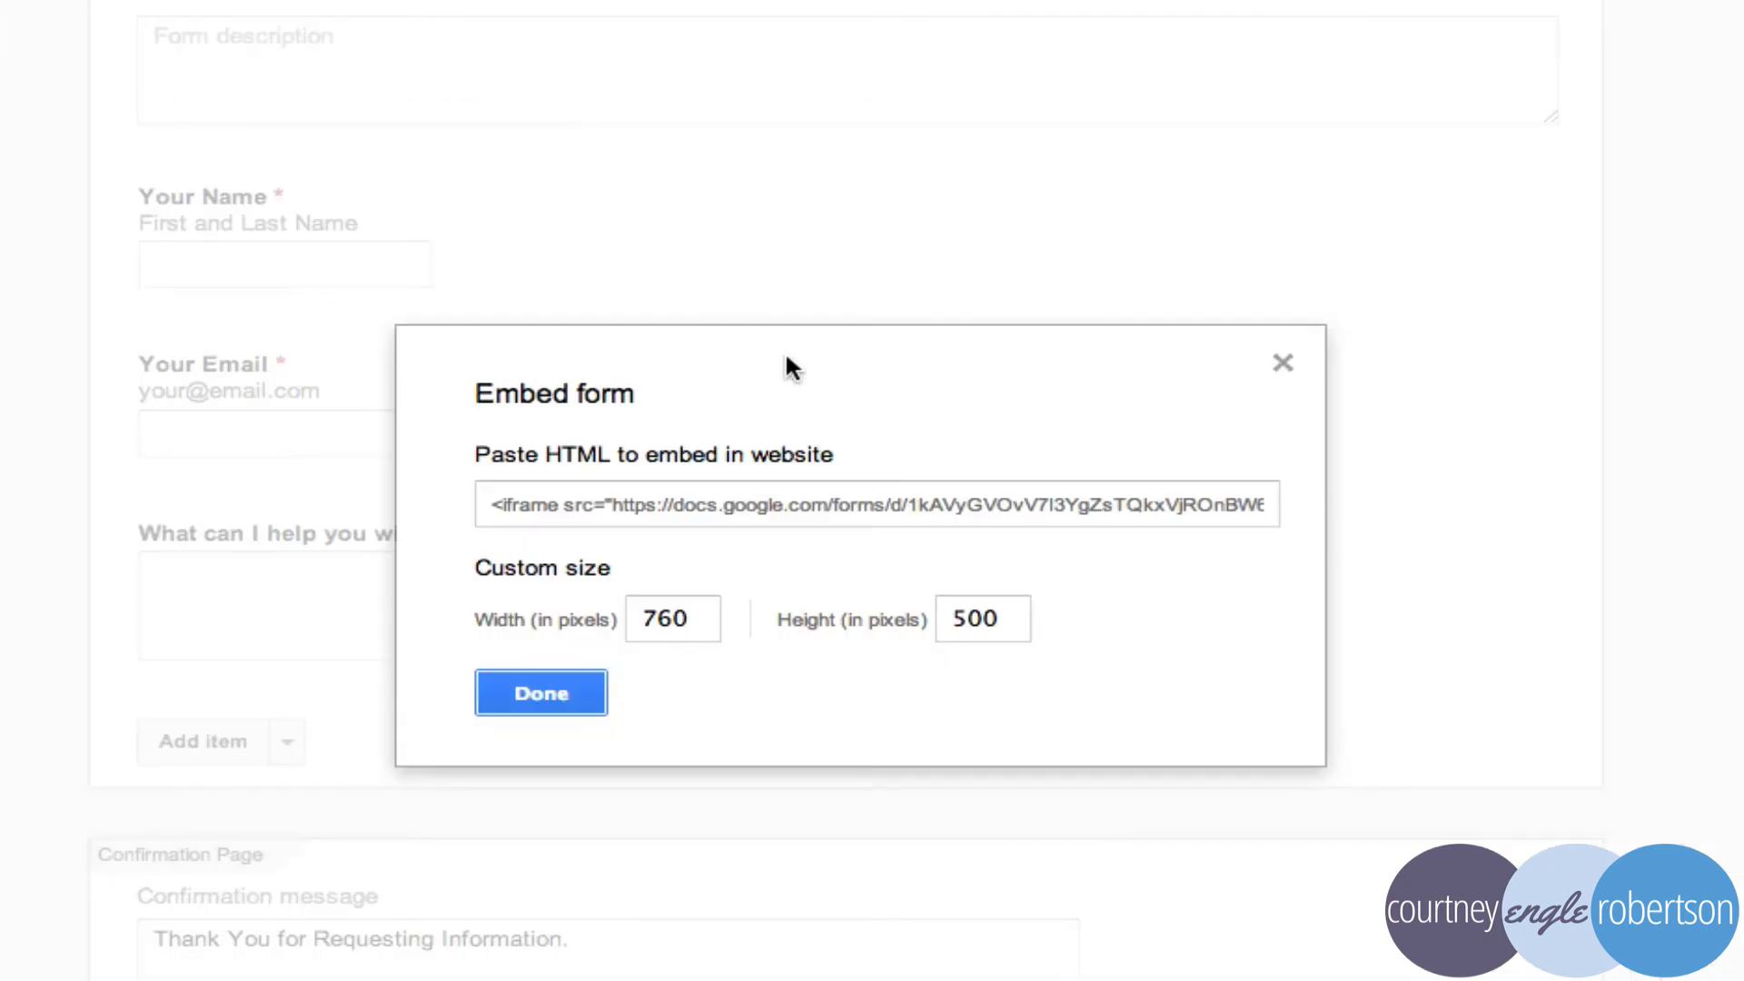
pyautogui.click(484, 509)
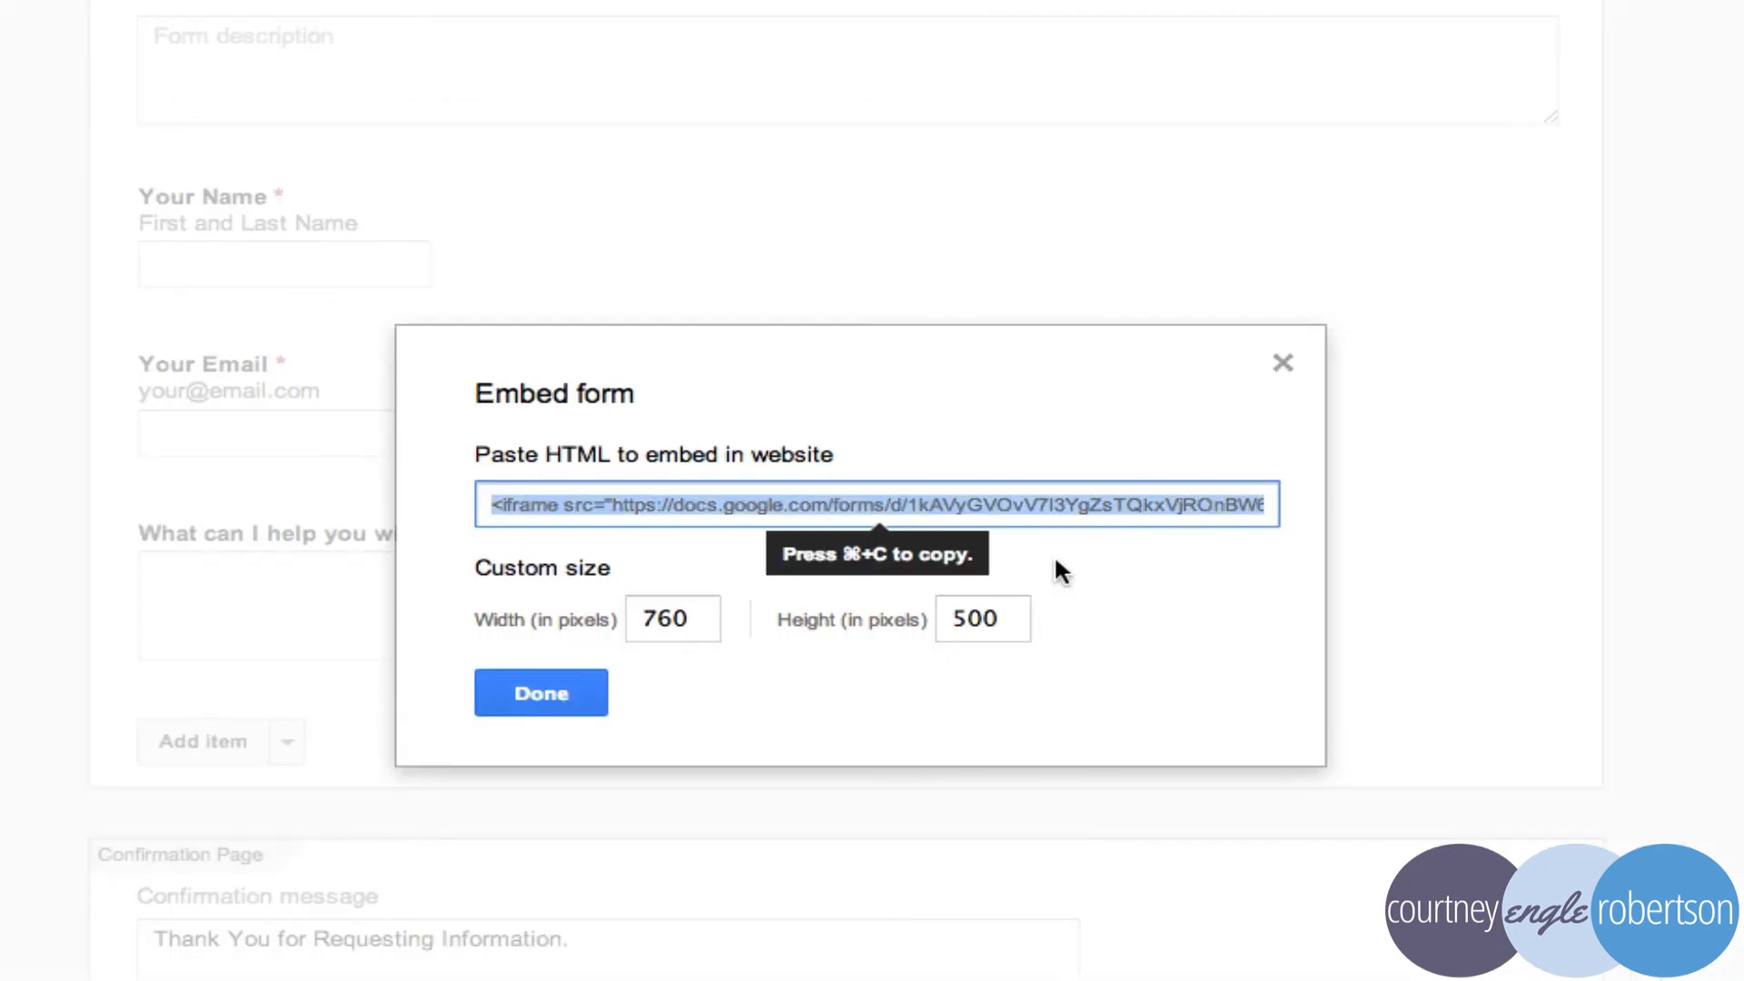
pyautogui.click(674, 610)
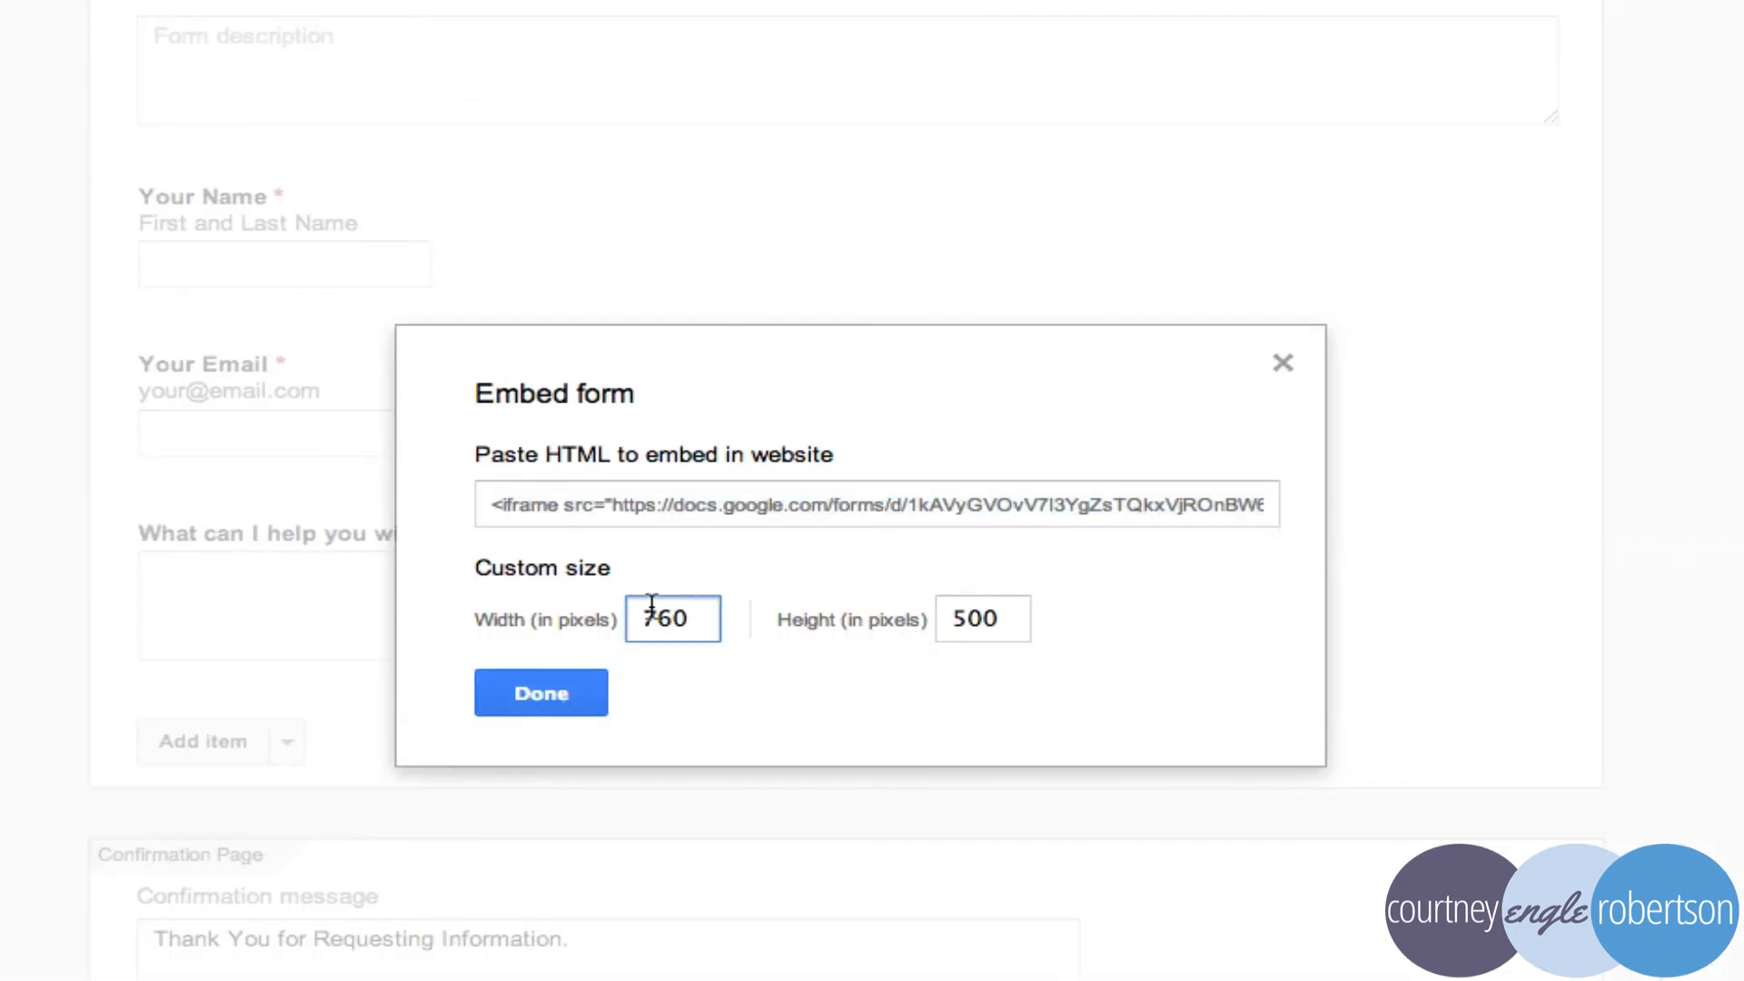
pyautogui.doubleClick(665, 609)
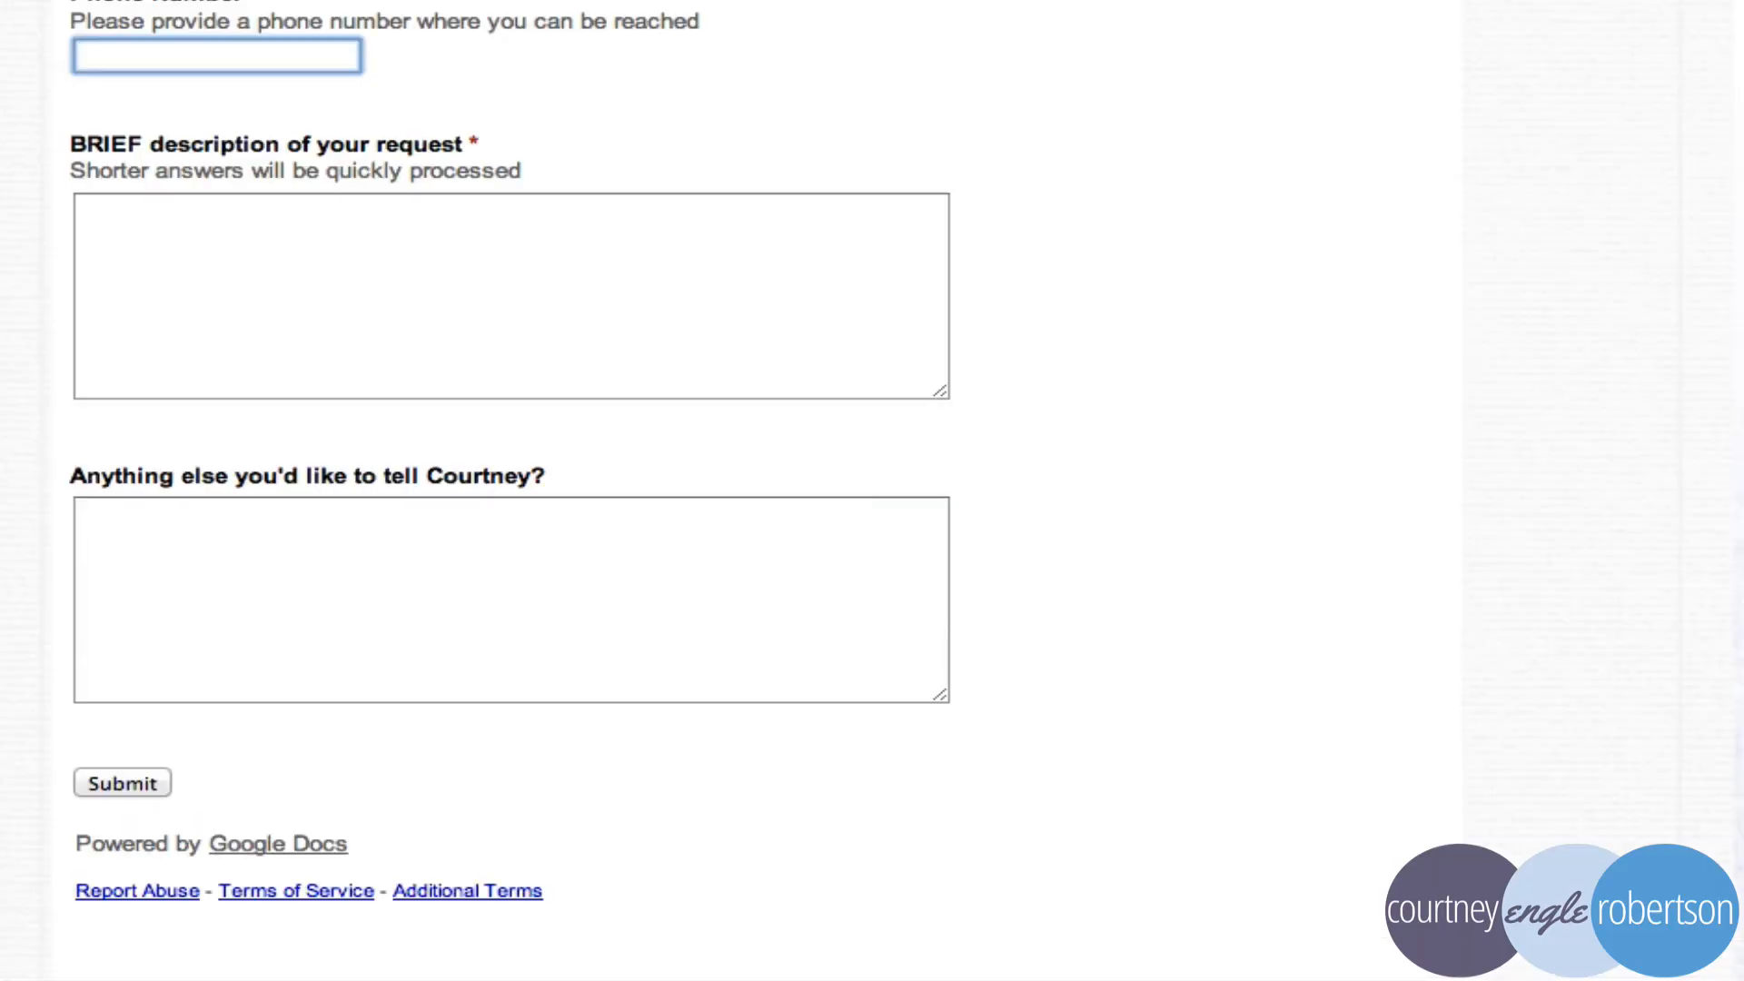
pyautogui.press('shift+super+5')
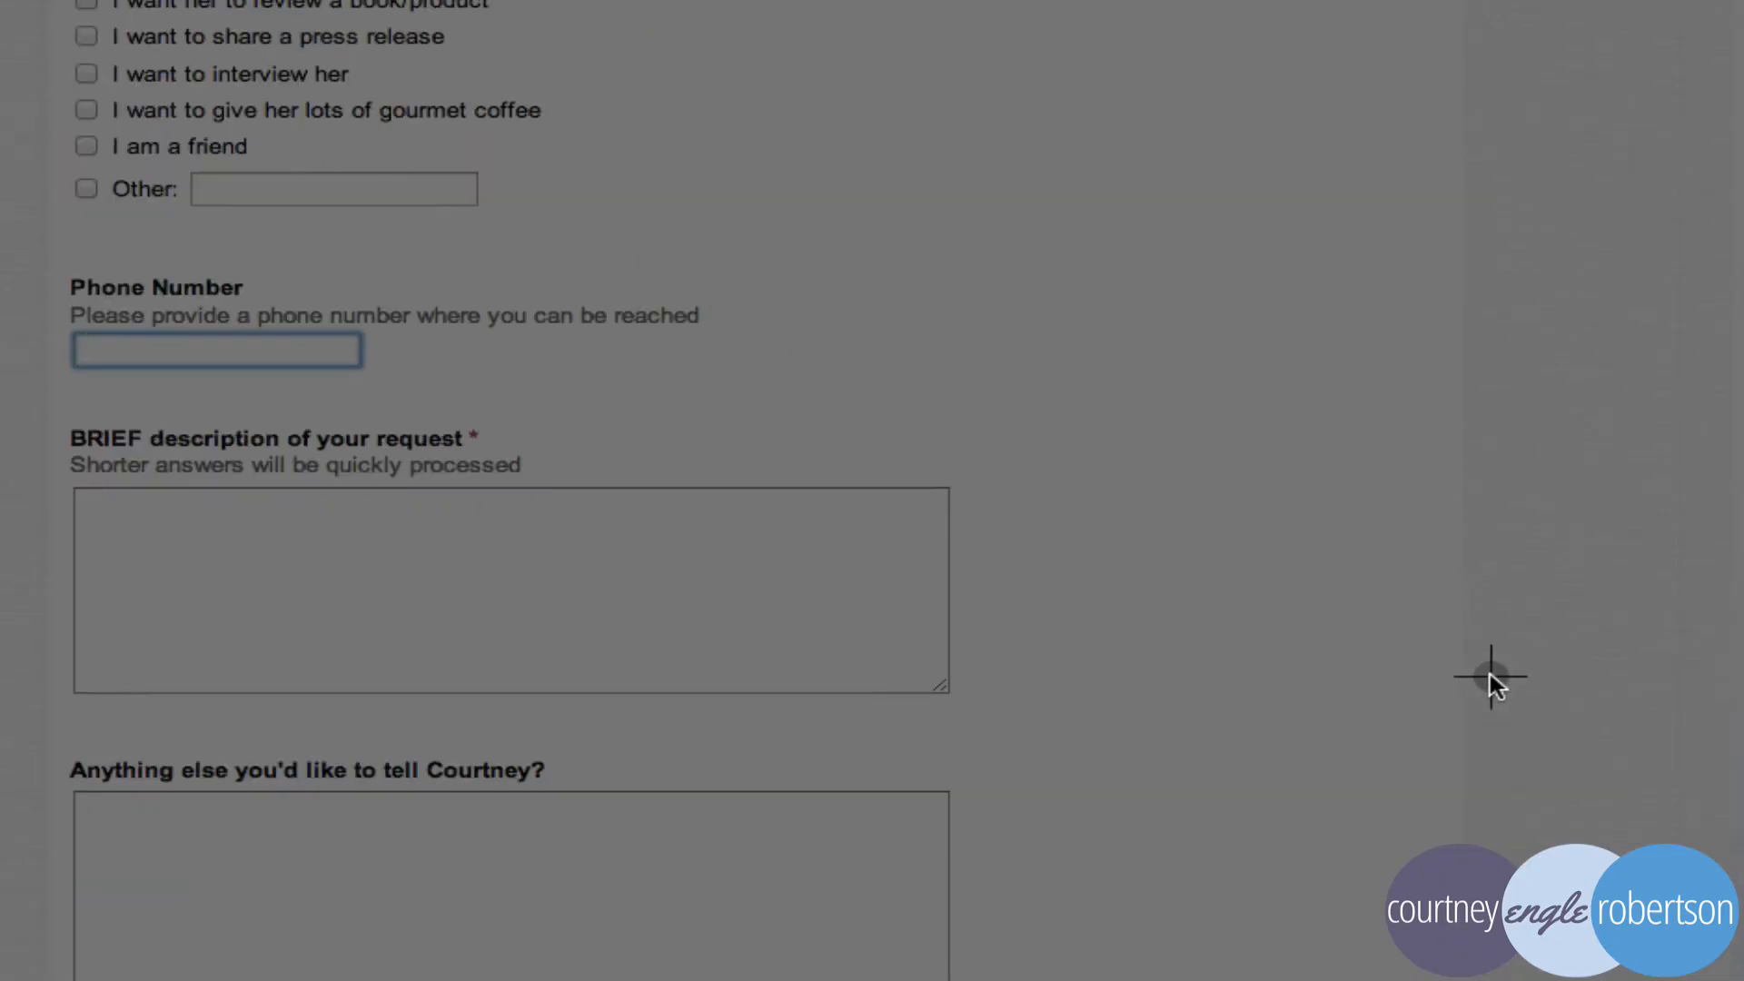
pyautogui.moveTo(1494, 705); pyautogui.dragTo(46, 216)
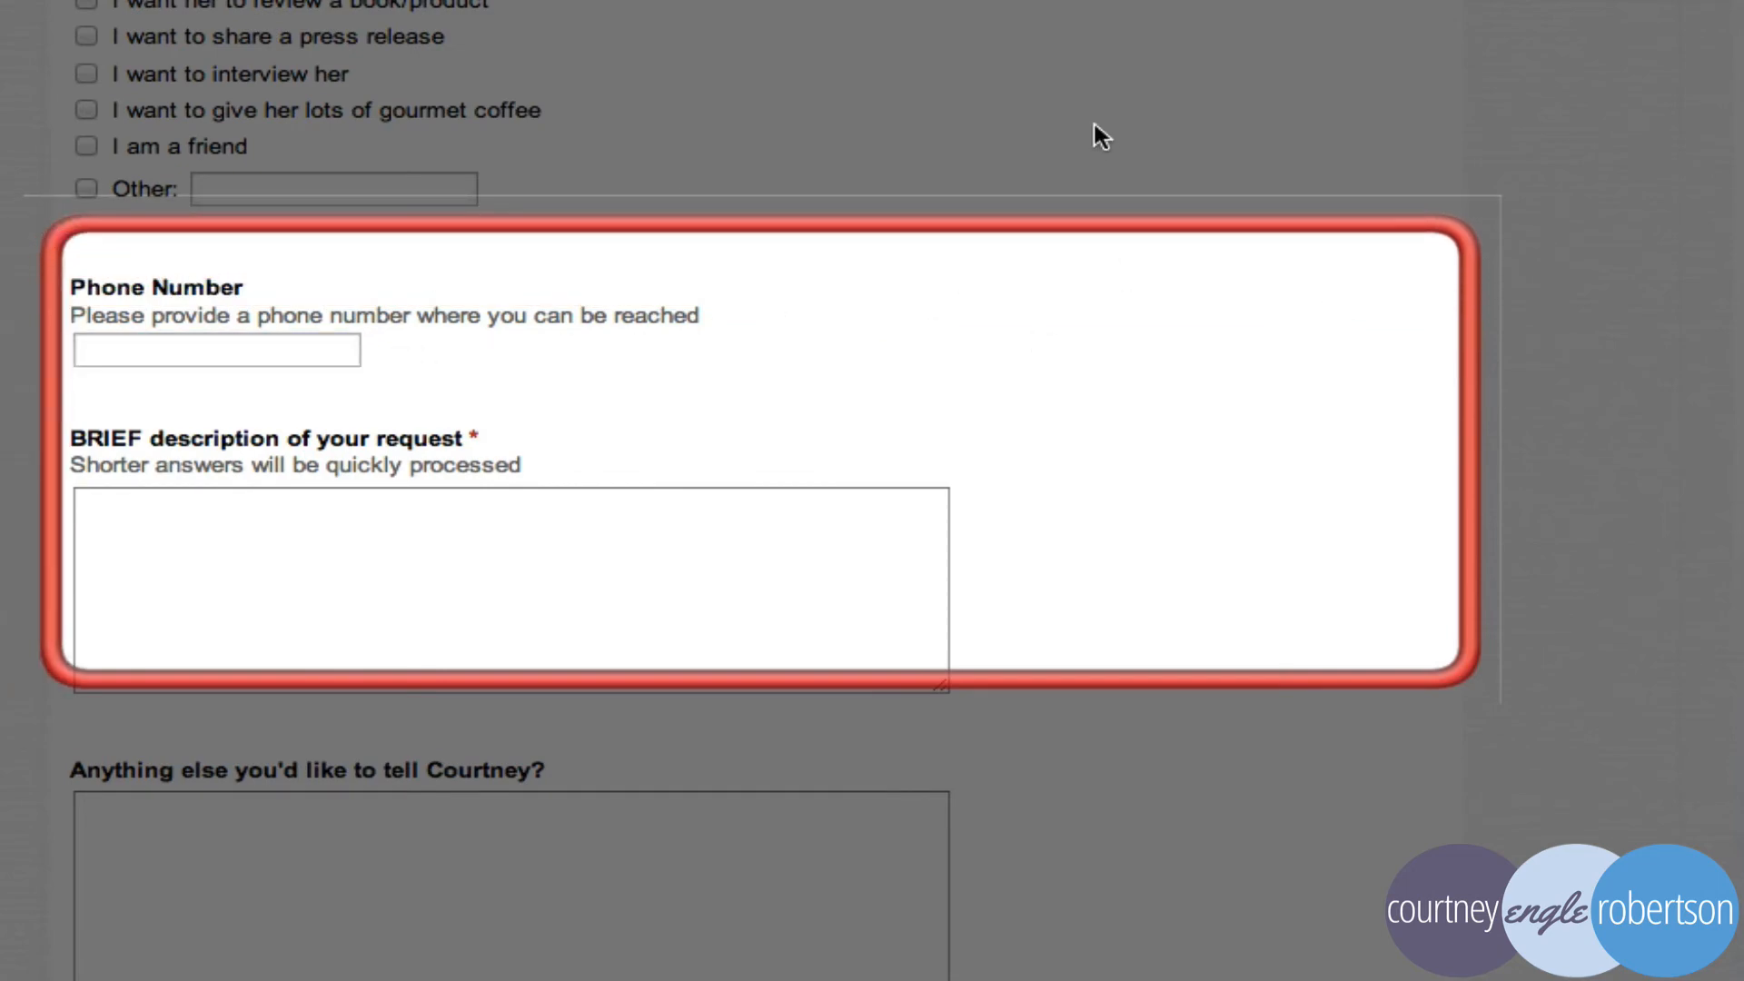
pyautogui.press('Escape')
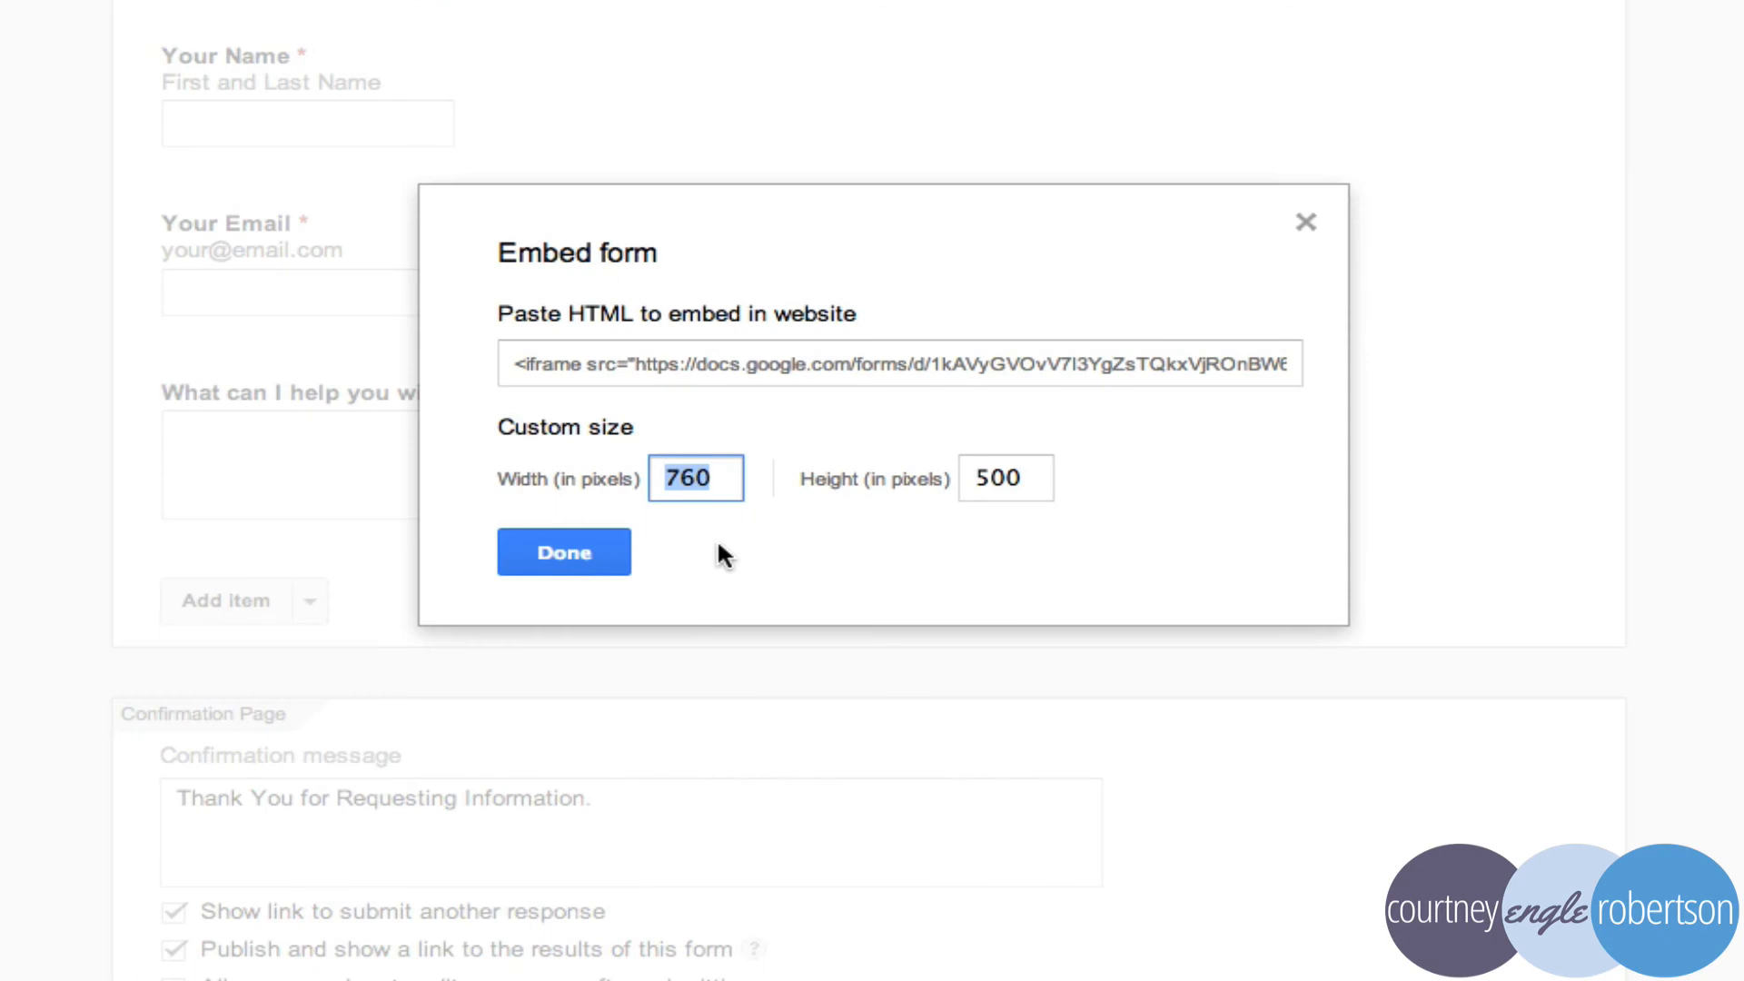
pyautogui.write('600')
pyautogui.press('Tab')
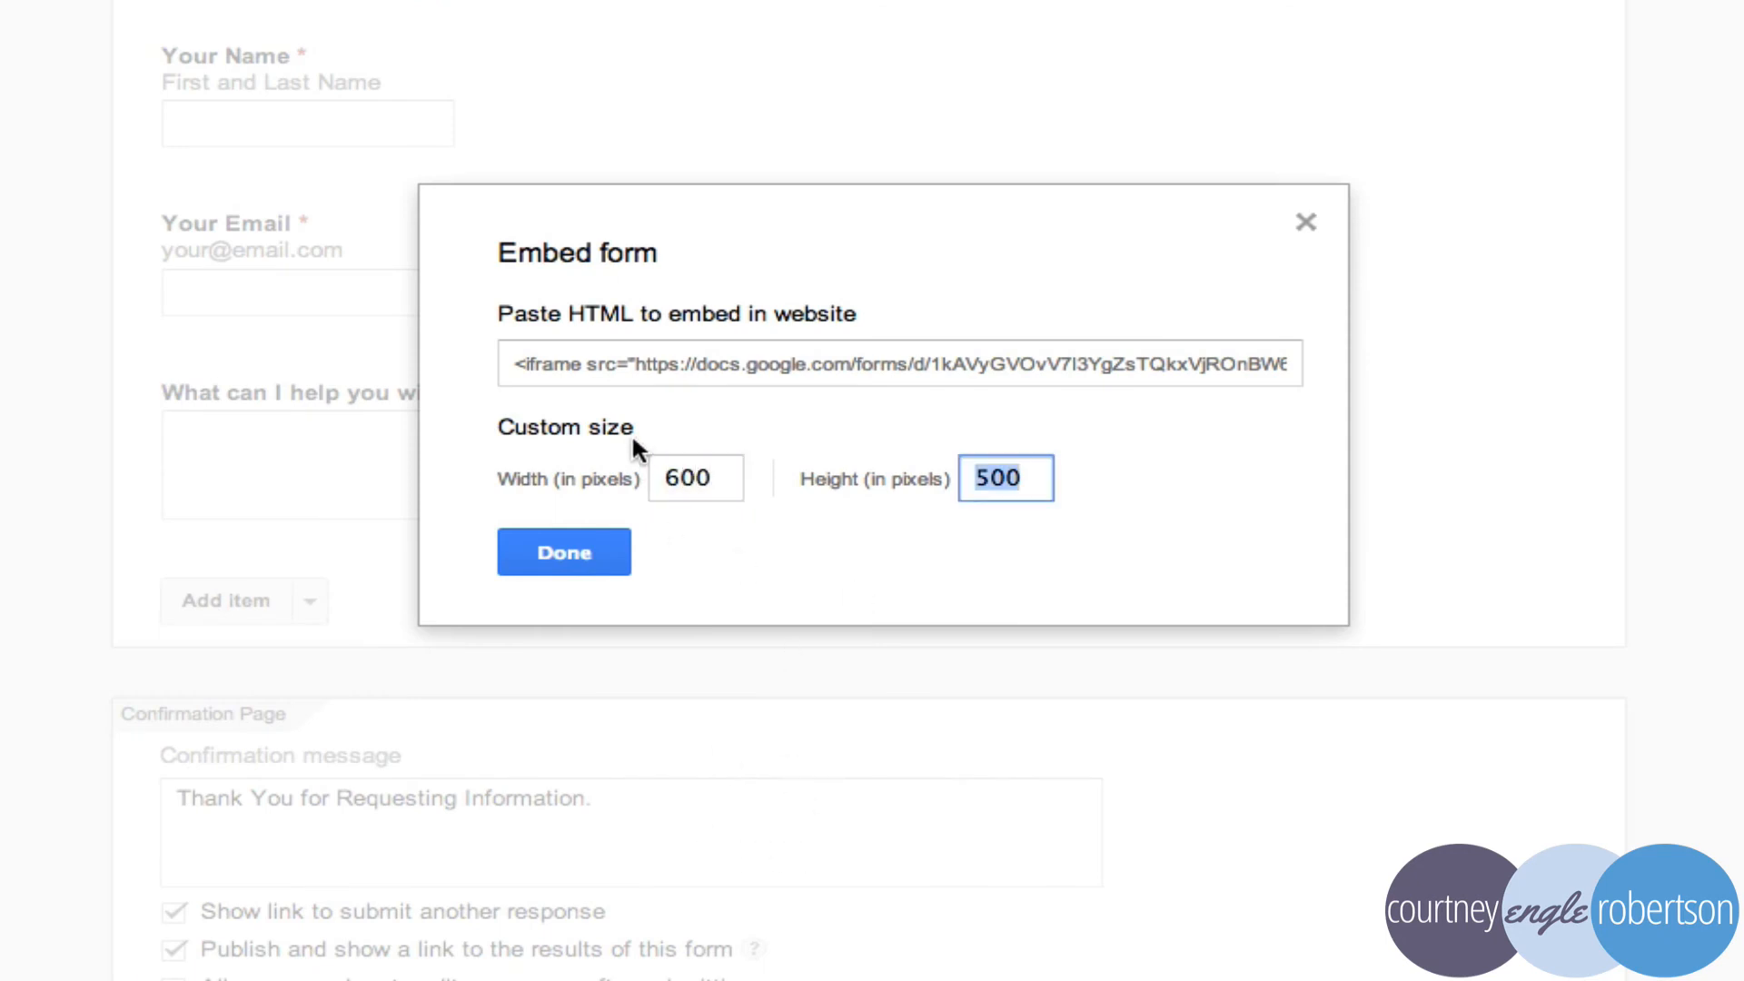
pyautogui.click(620, 363)
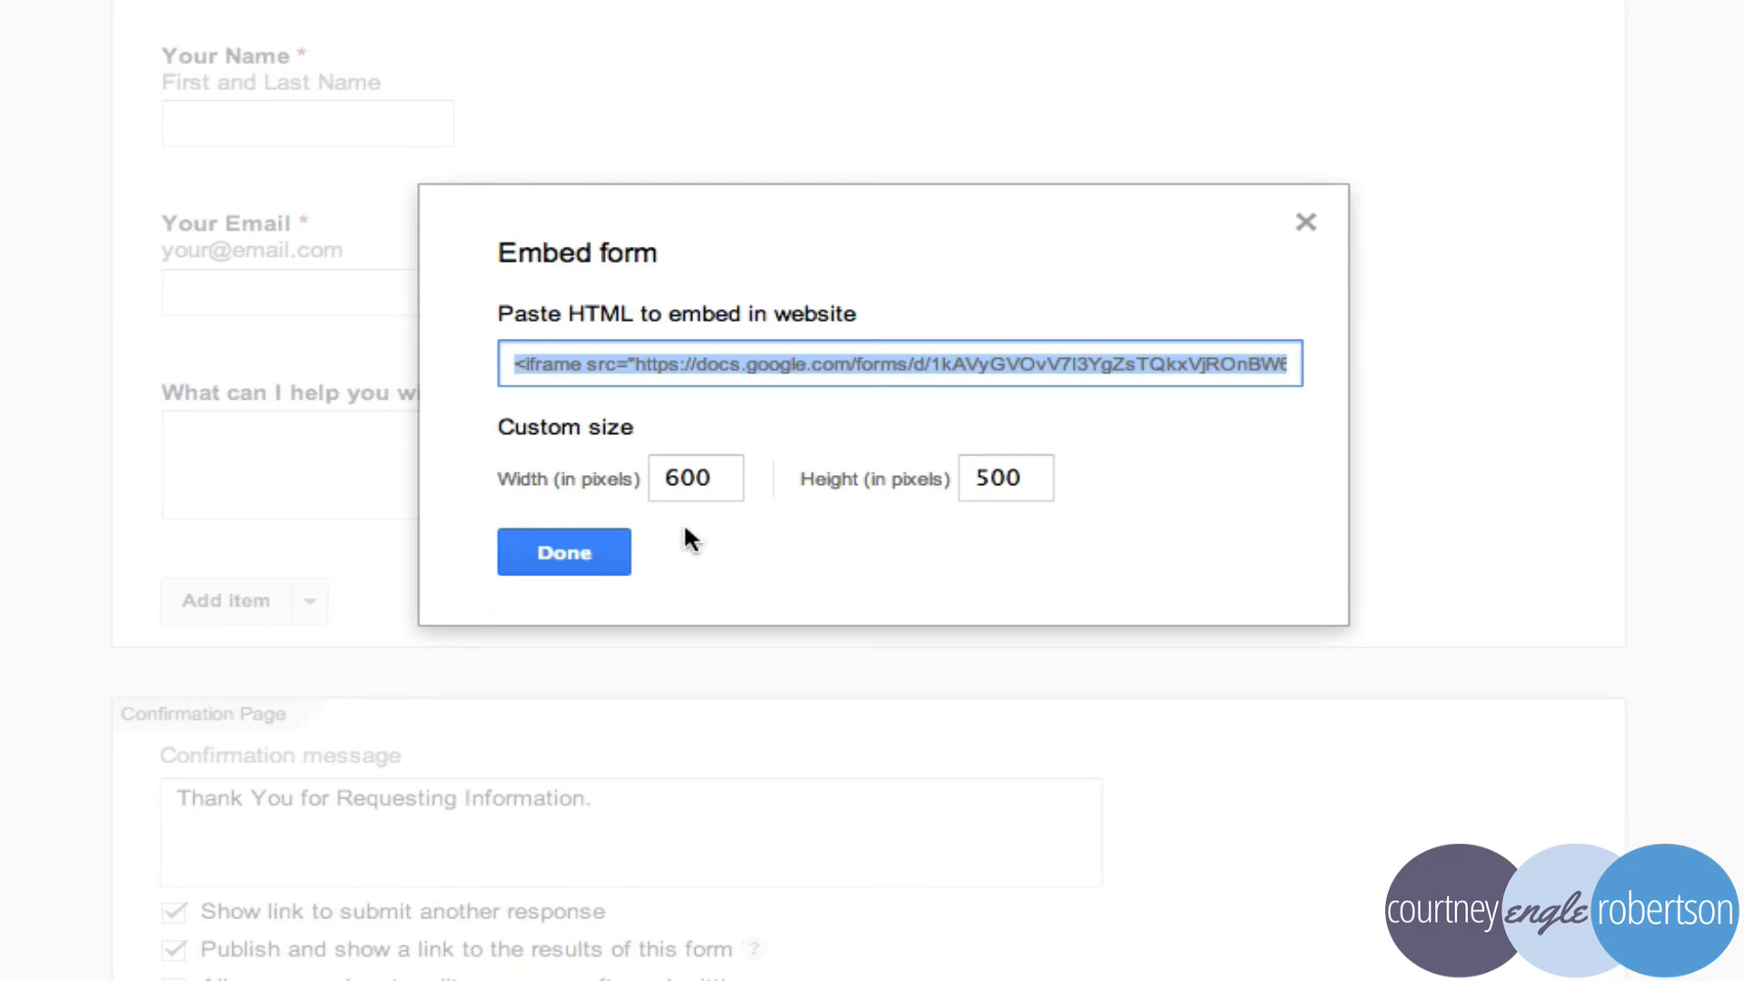
pyautogui.click(589, 549)
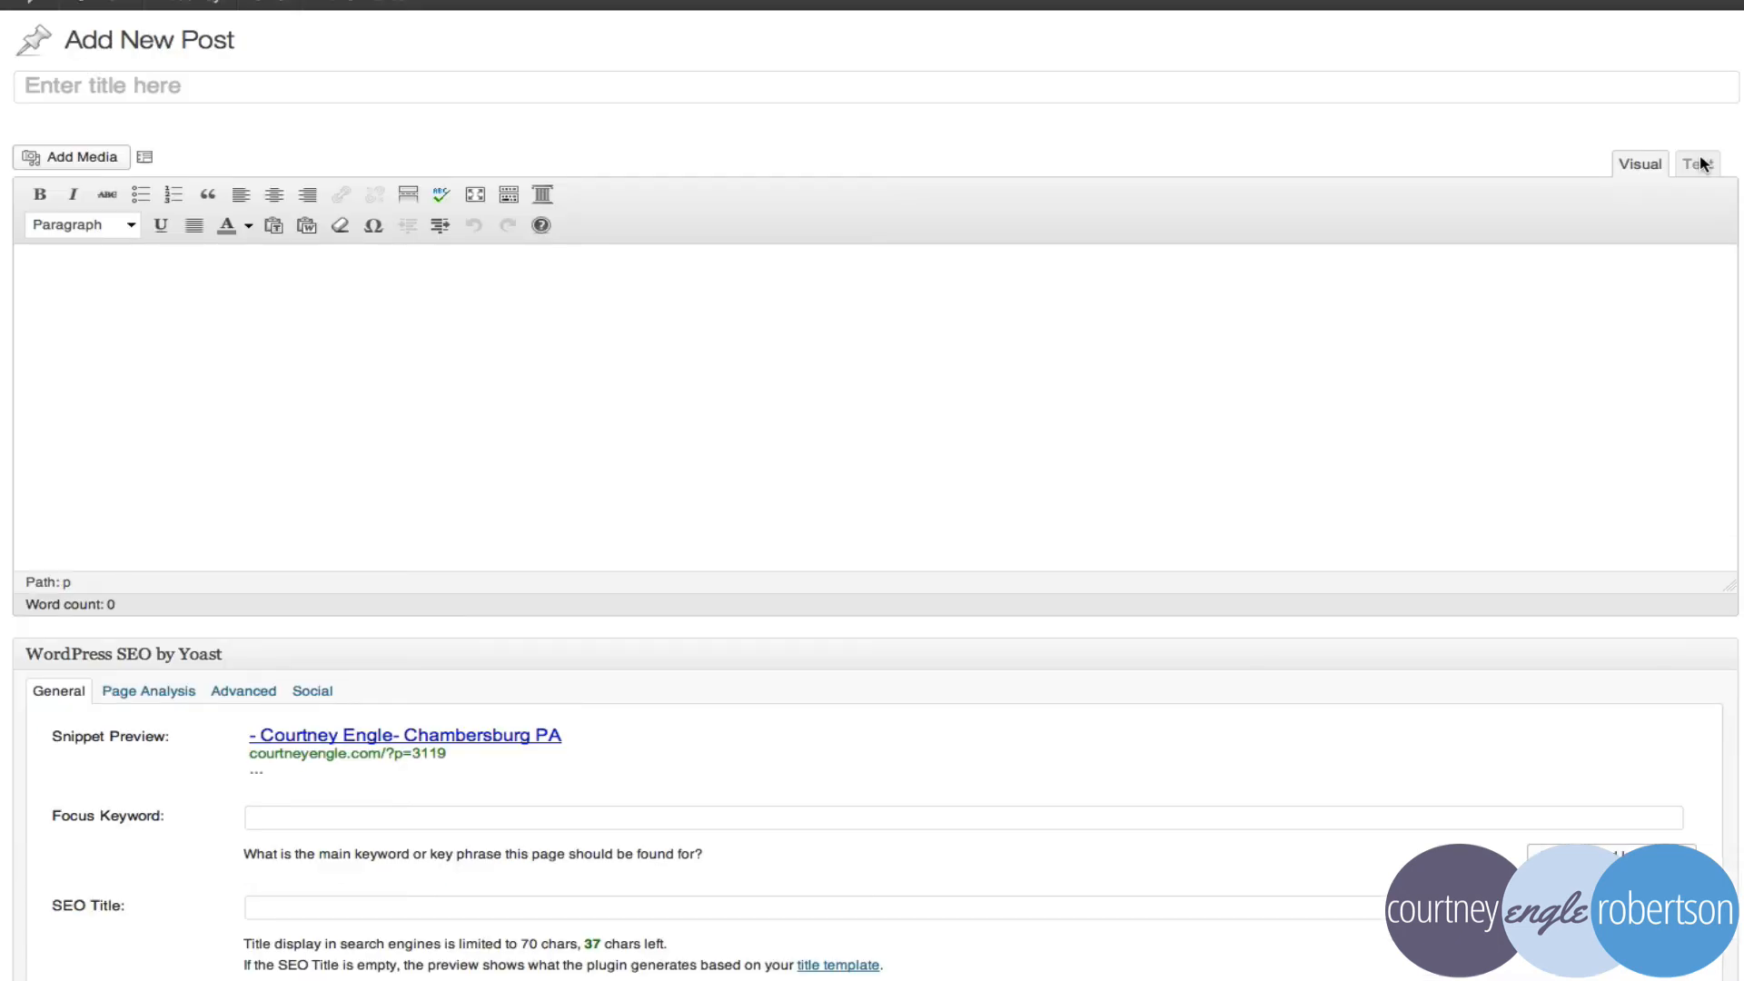
# Paste the form's iframe embed code into the new WordPress post's body in plain-text editing mode
pyautogui.click(1699, 164)
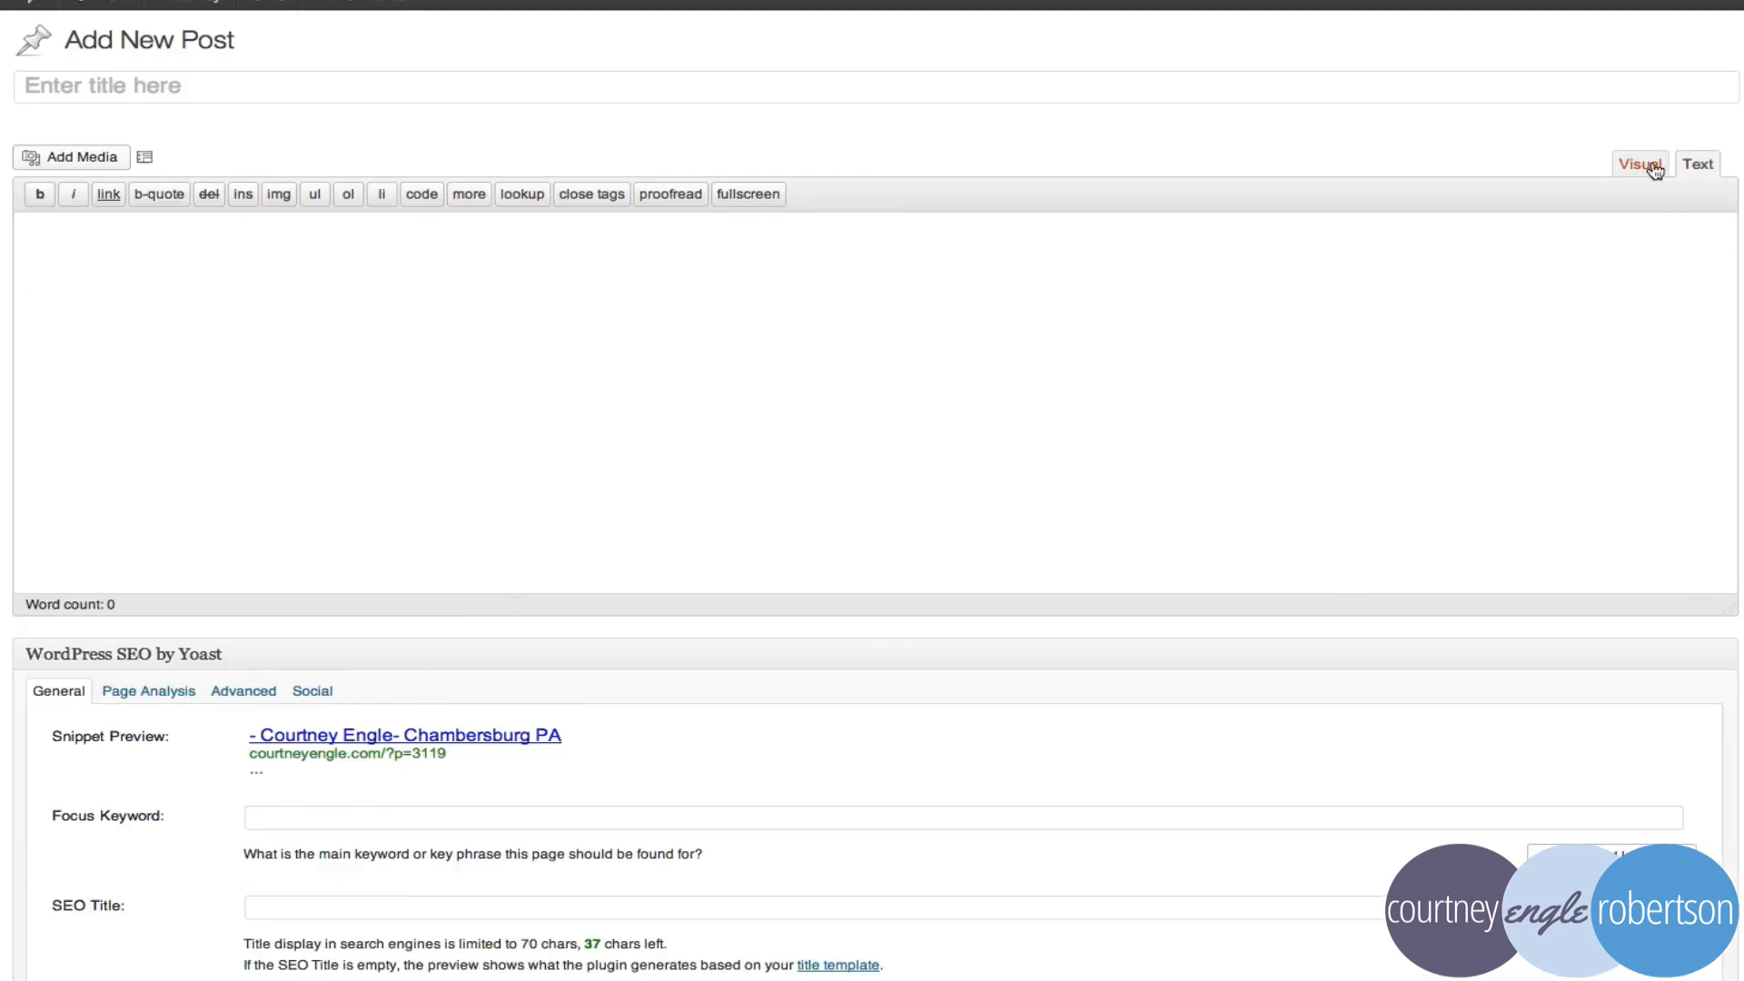
pyautogui.press('super+shift+5')
pyautogui.moveTo(1573, 125); pyautogui.dragTo(1743, 235)
pyautogui.click(1384, 274)
pyautogui.write('<iframe src="https://docs.google.com/forms/d/1kAVyGVOvV7I3YgZsTQkxVjROnBW64mPeOBtQr5-cpYQ/viewform?embedded=true" width="600" height="500" frameborder="0" marginheight="0" marginwidth="0">Loading...</iframe>')
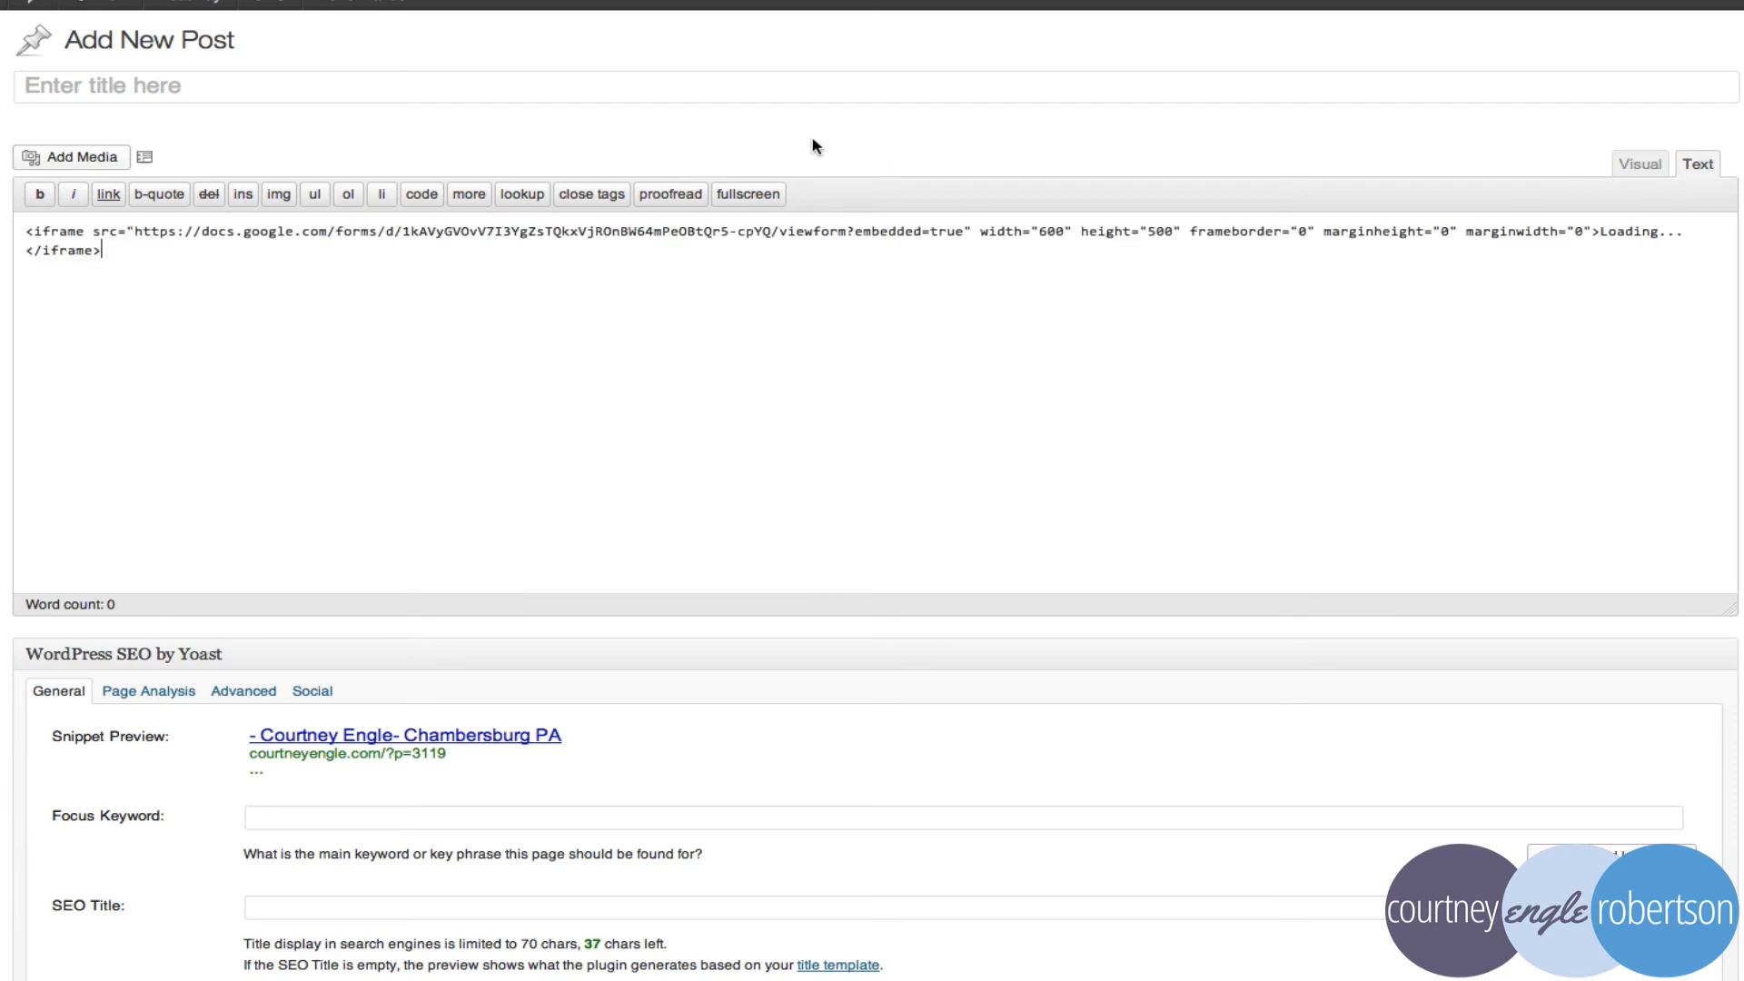
# Title the post "Test Contact" and save it as a draft
pyautogui.click(750, 81)
pyautogui.write('Test Co')
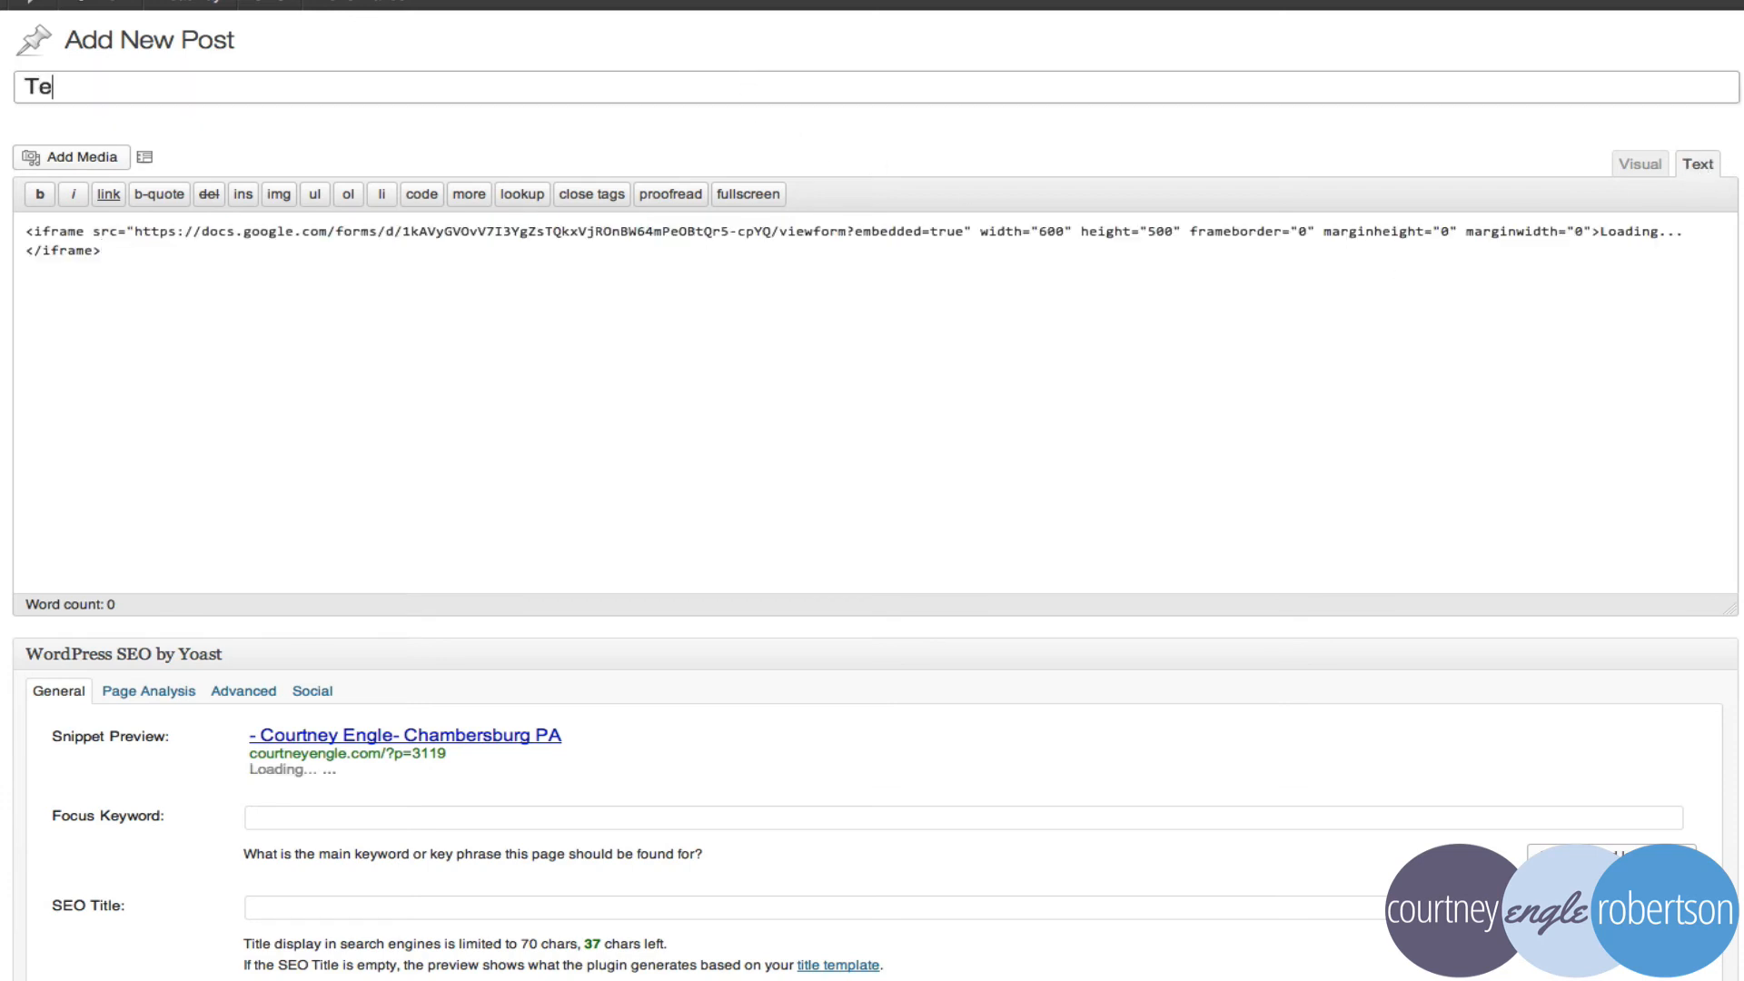
pyautogui.write('ntact')
pyautogui.press('Tab')
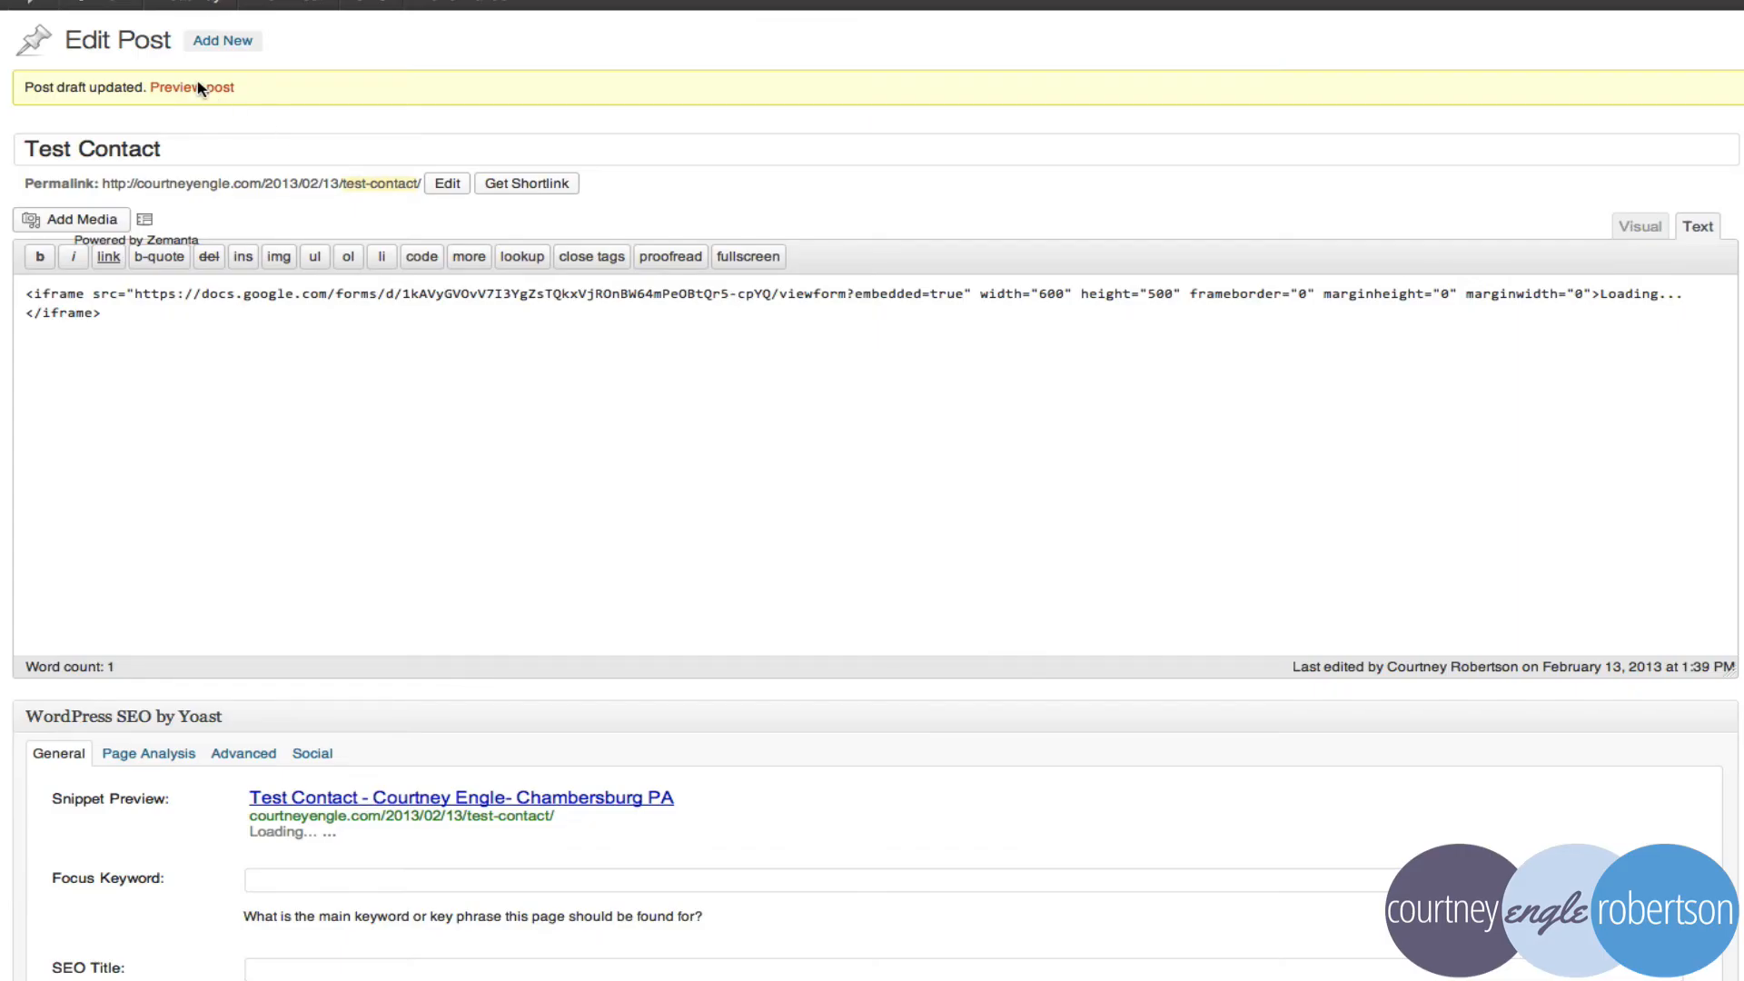
# Preview the Test Contact post and check the embedded form's name, email and request fields
pyautogui.click(194, 86)
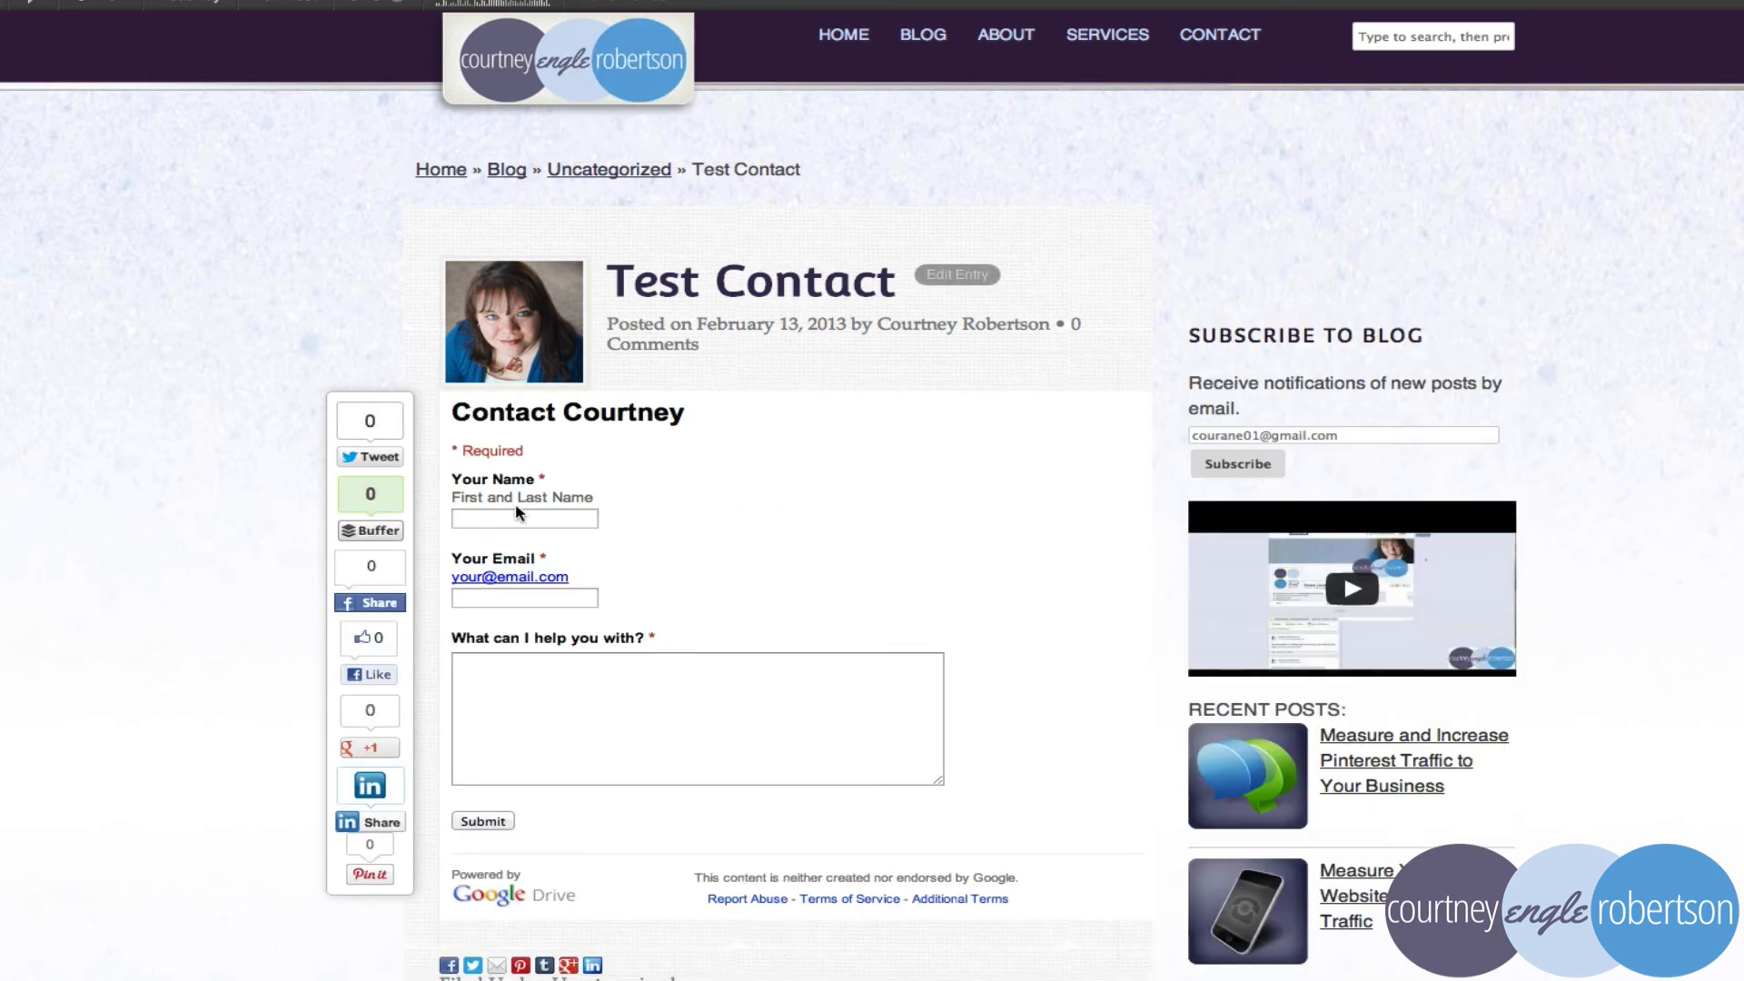
pyautogui.click(520, 516)
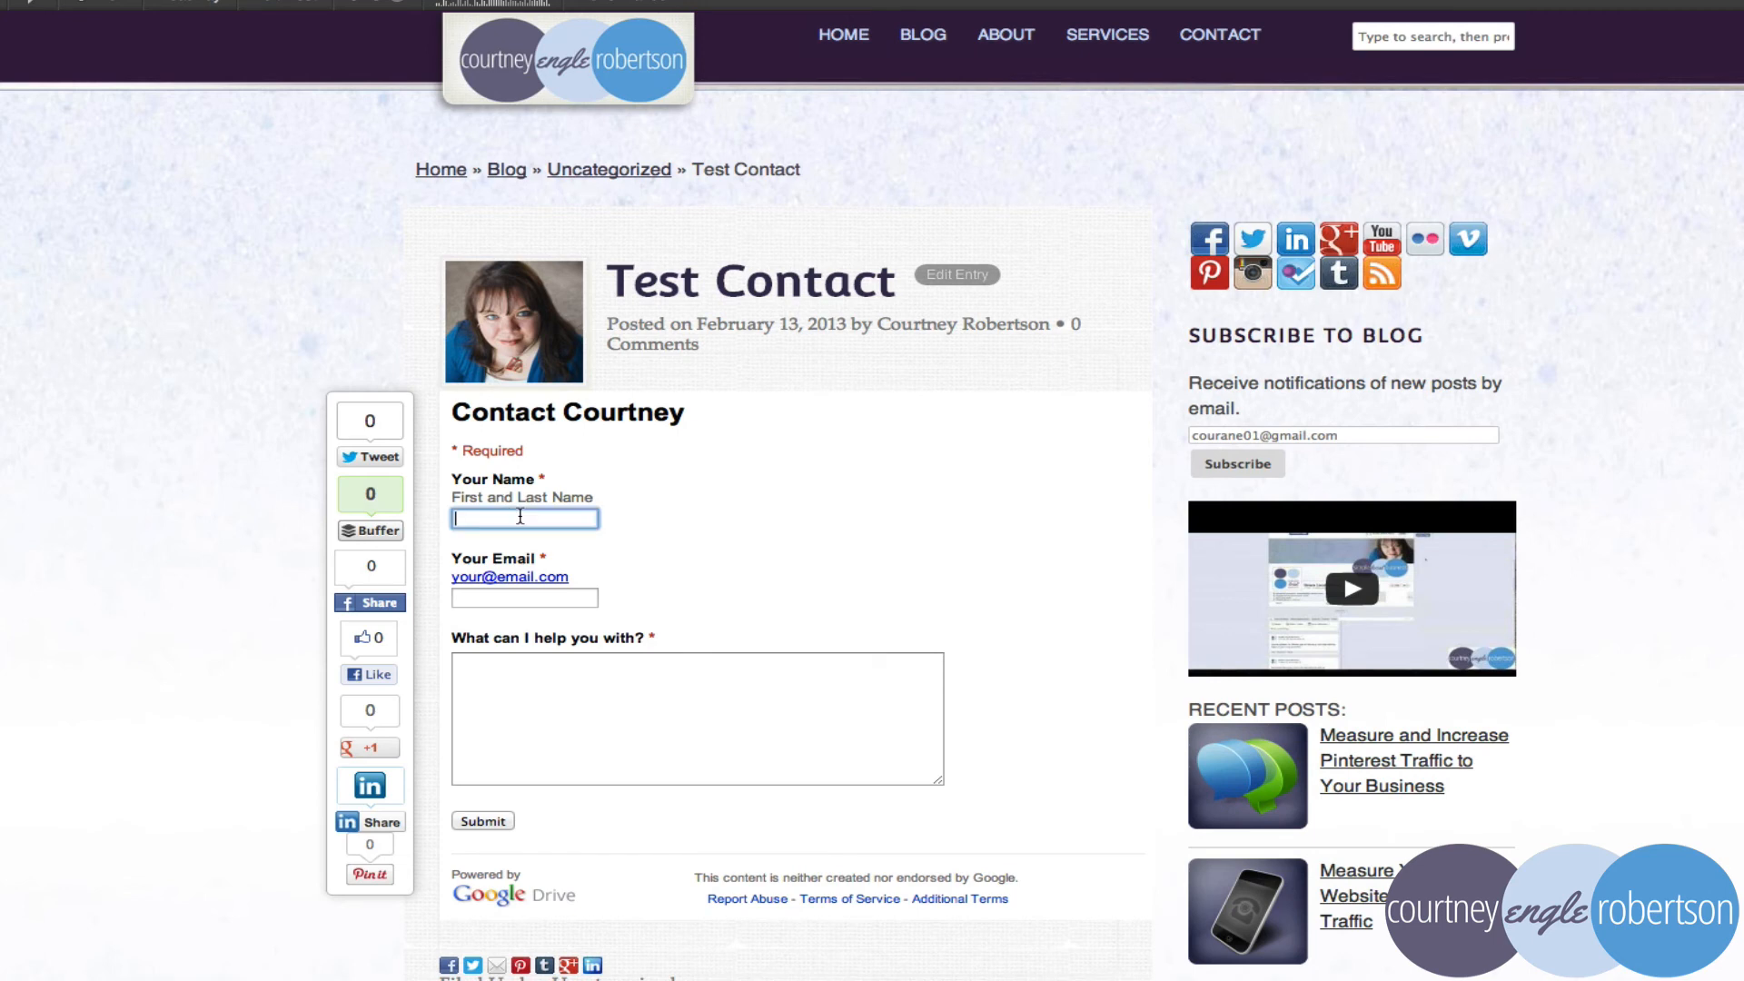
pyautogui.click(472, 594)
pyautogui.click(562, 695)
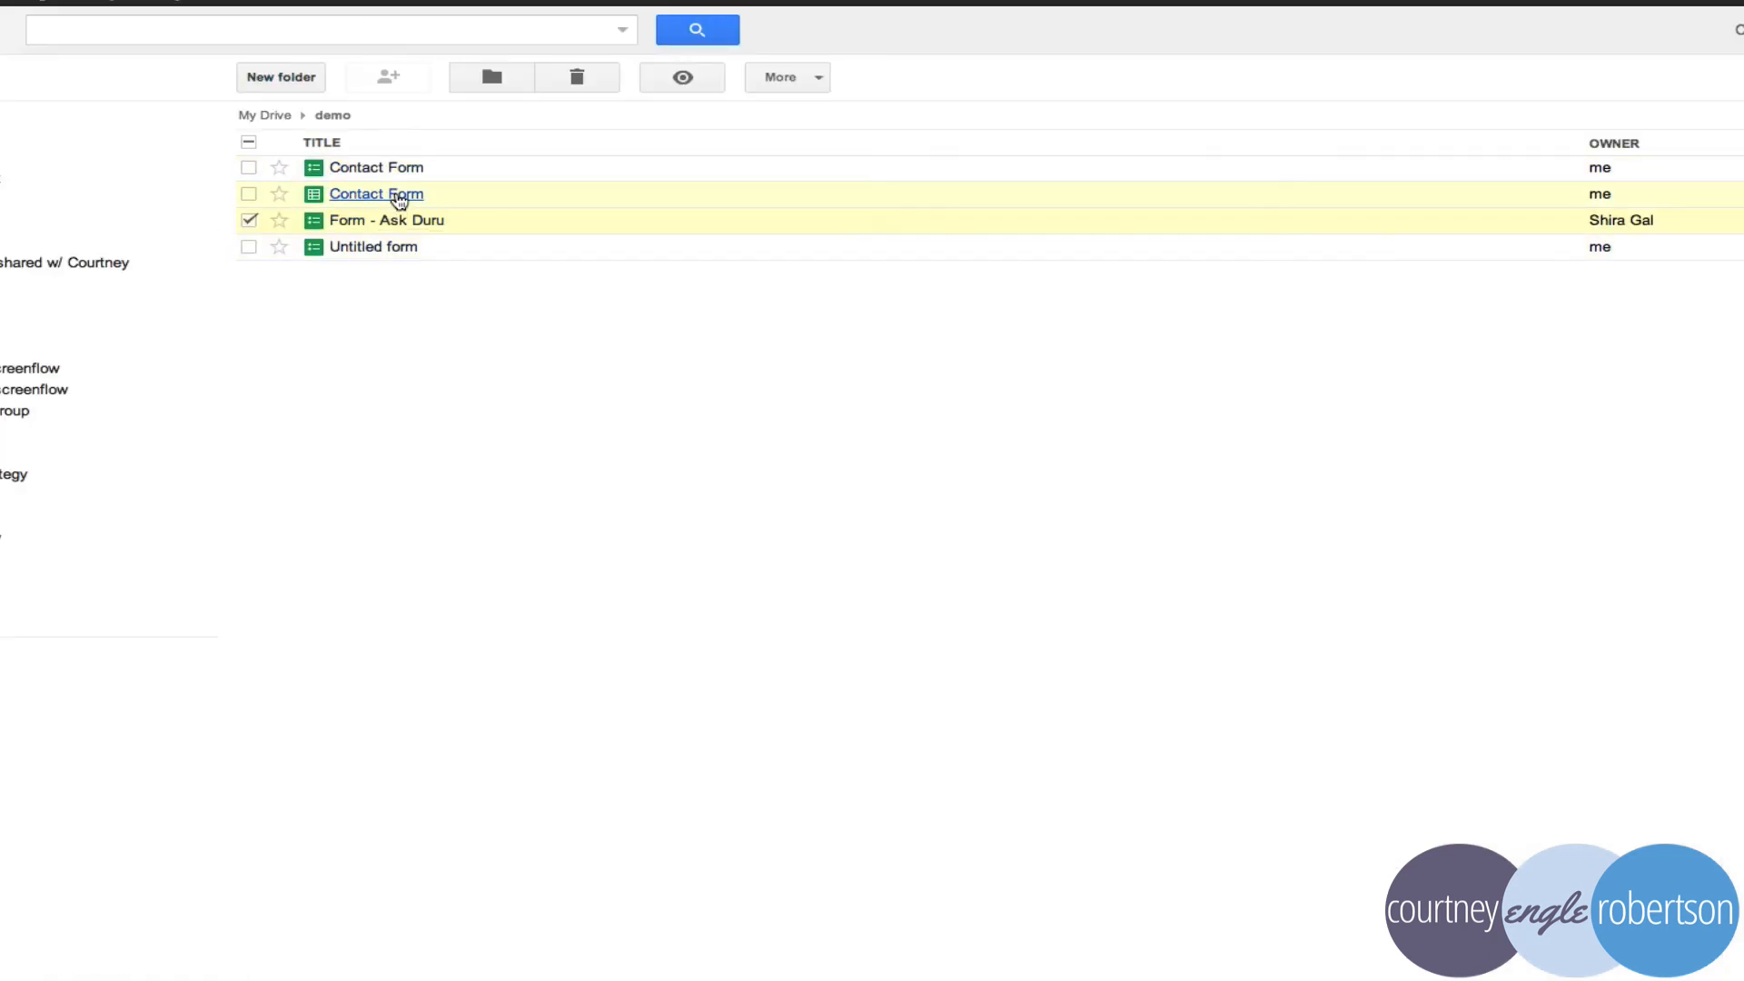
# Open the Contact Form response spreadsheet from Google Drive and search its script gallery for "contact form"
pyautogui.click(400, 196)
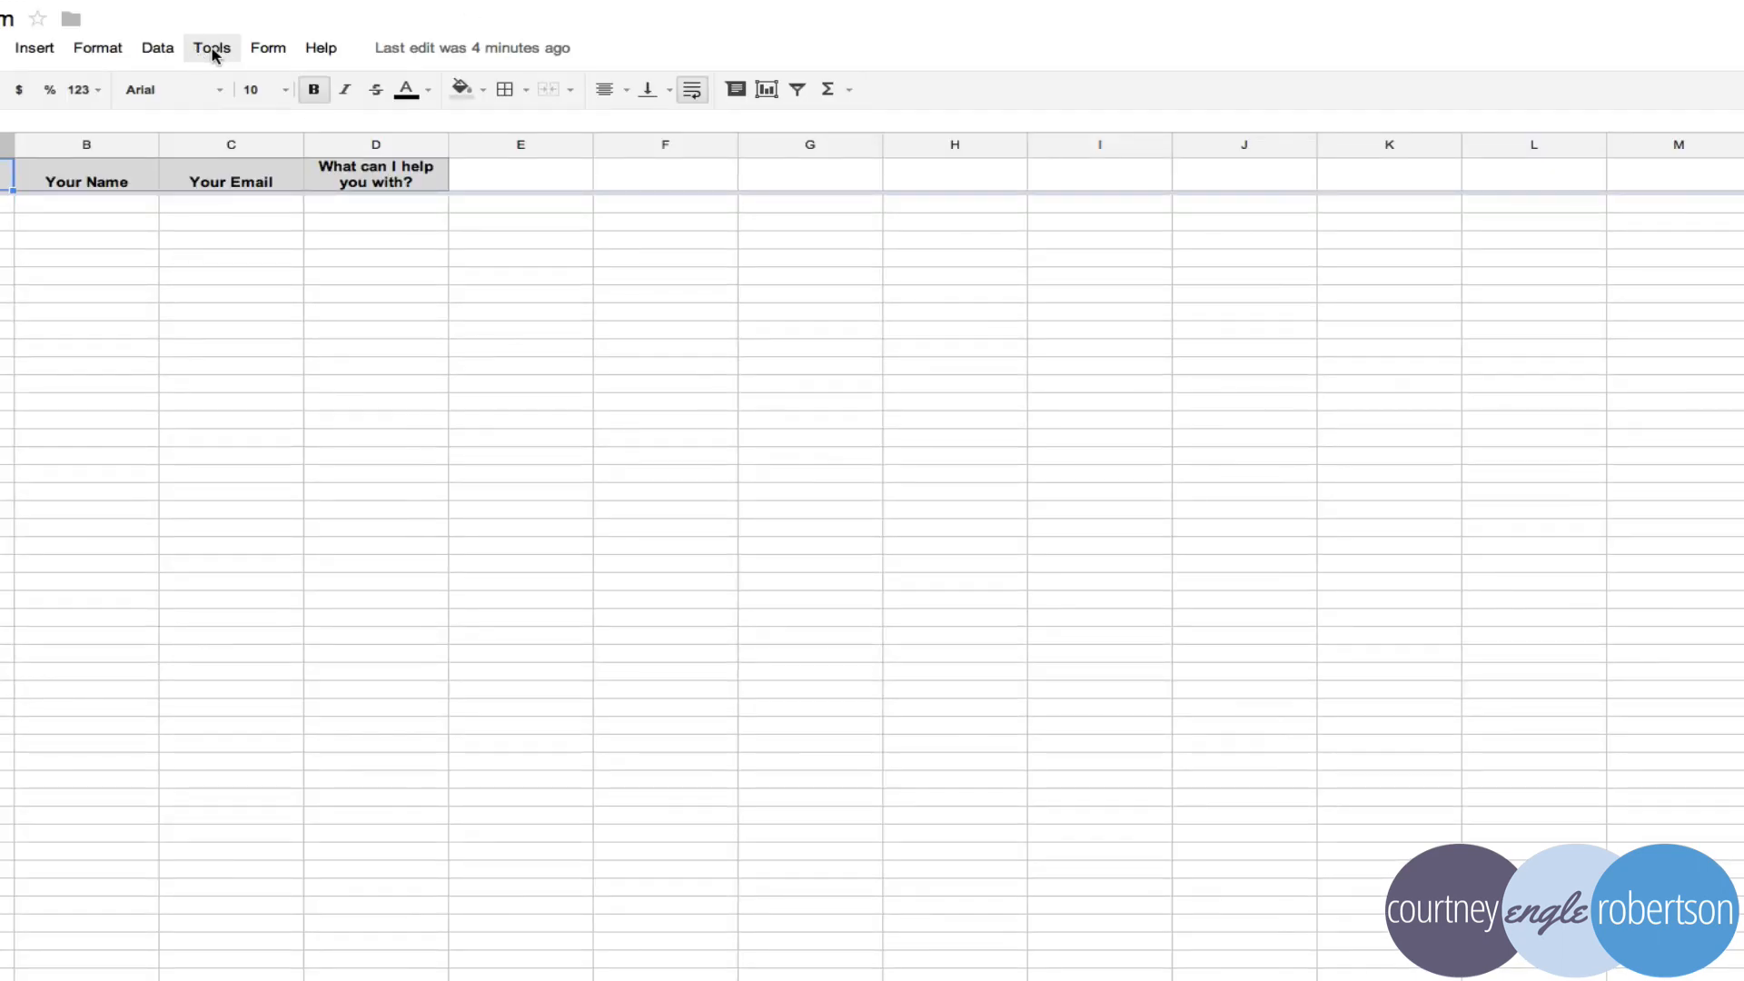
pyautogui.click(213, 49)
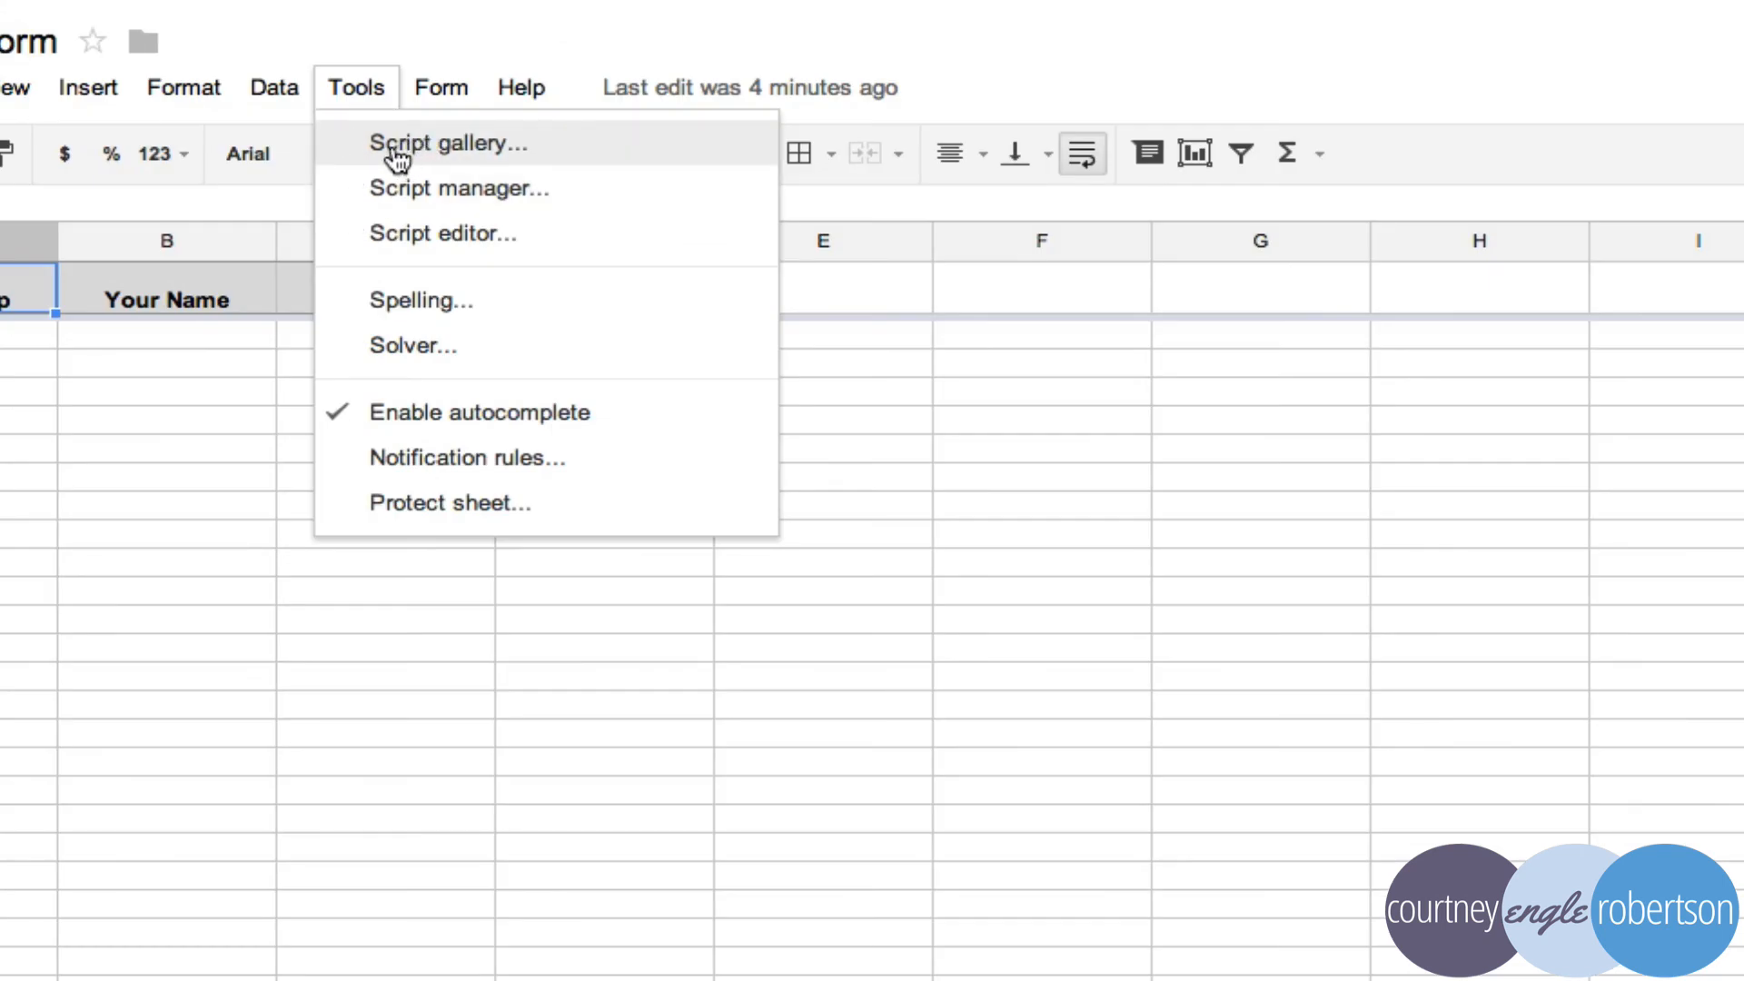
pyautogui.click(396, 150)
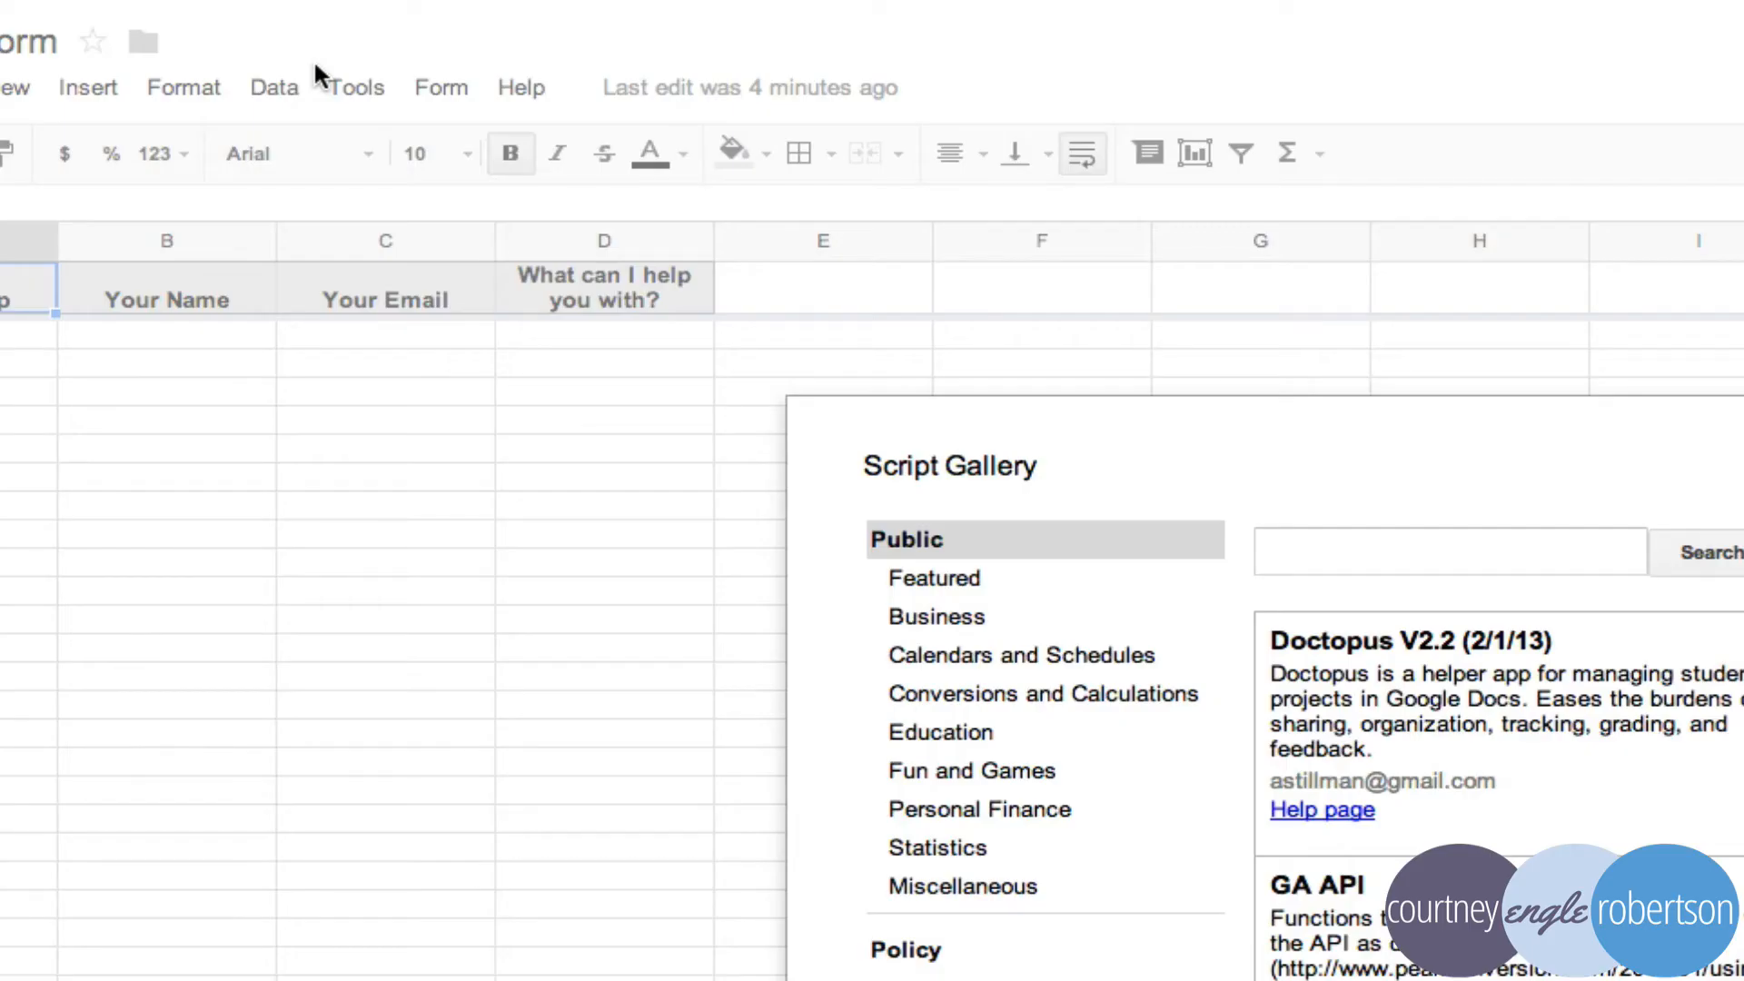
pyautogui.hotkey('ctrl', '`')
pyautogui.moveTo(302, 64); pyautogui.dragTo(531, 308)
pyautogui.click(709, 119)
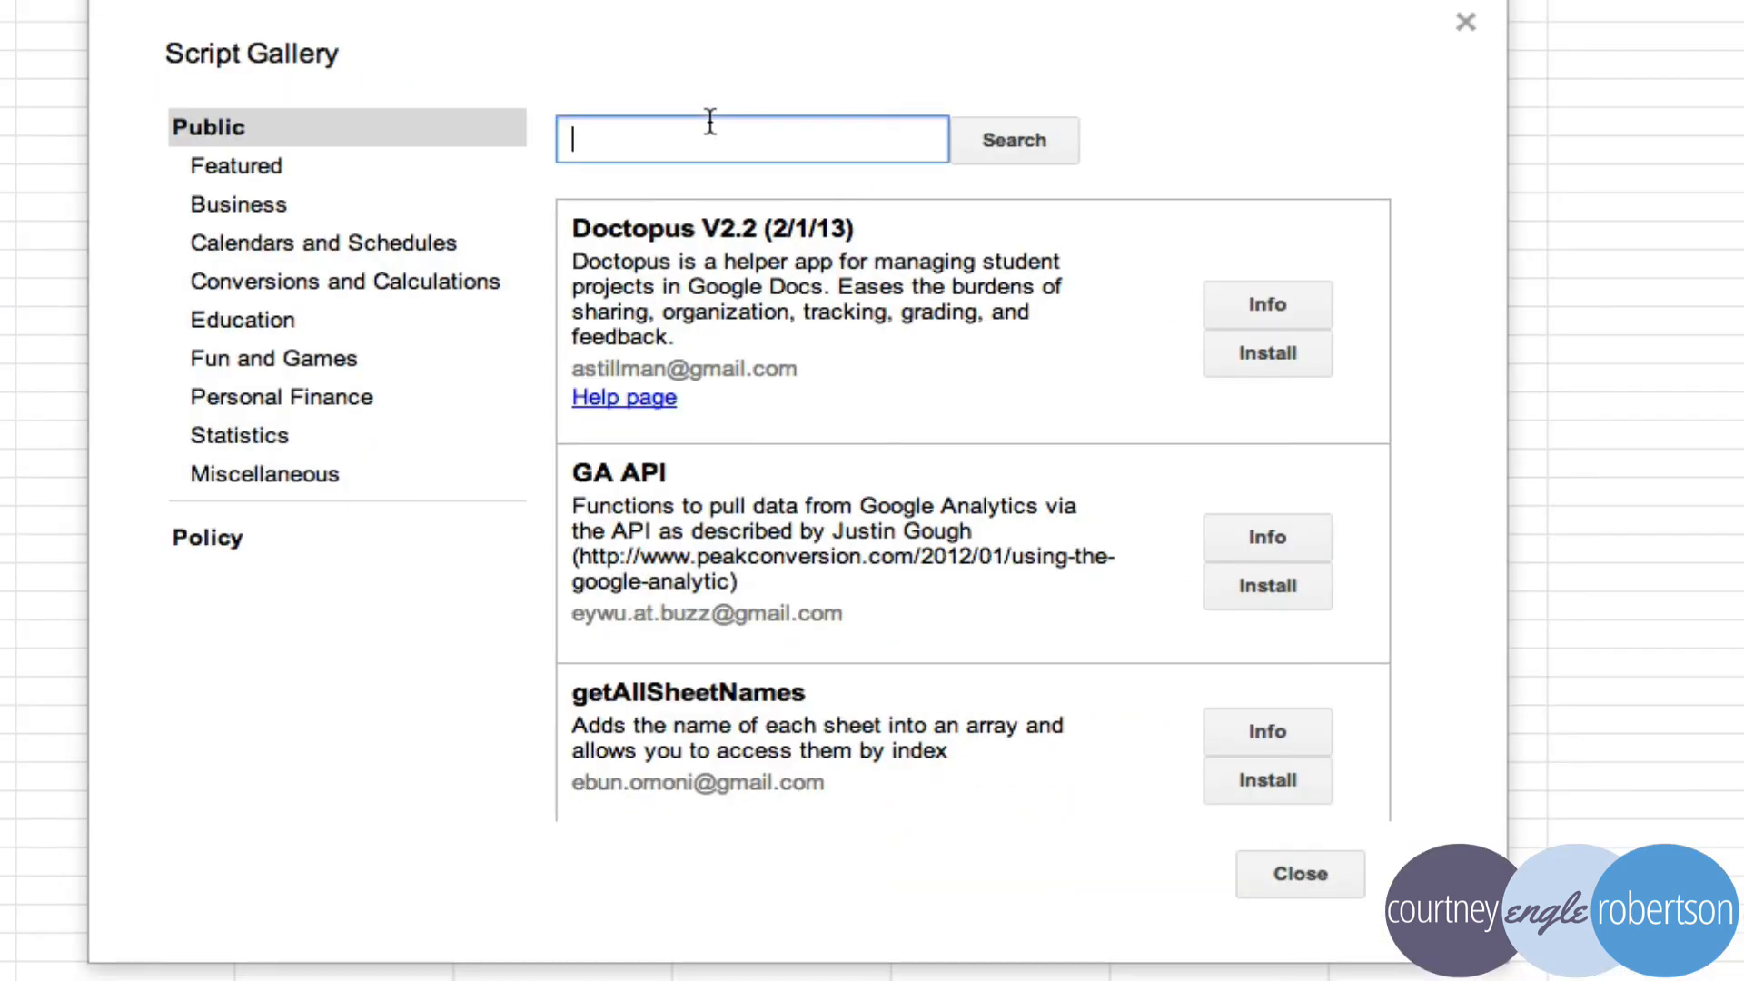
pyautogui.write('contact form')
pyautogui.press('Return')
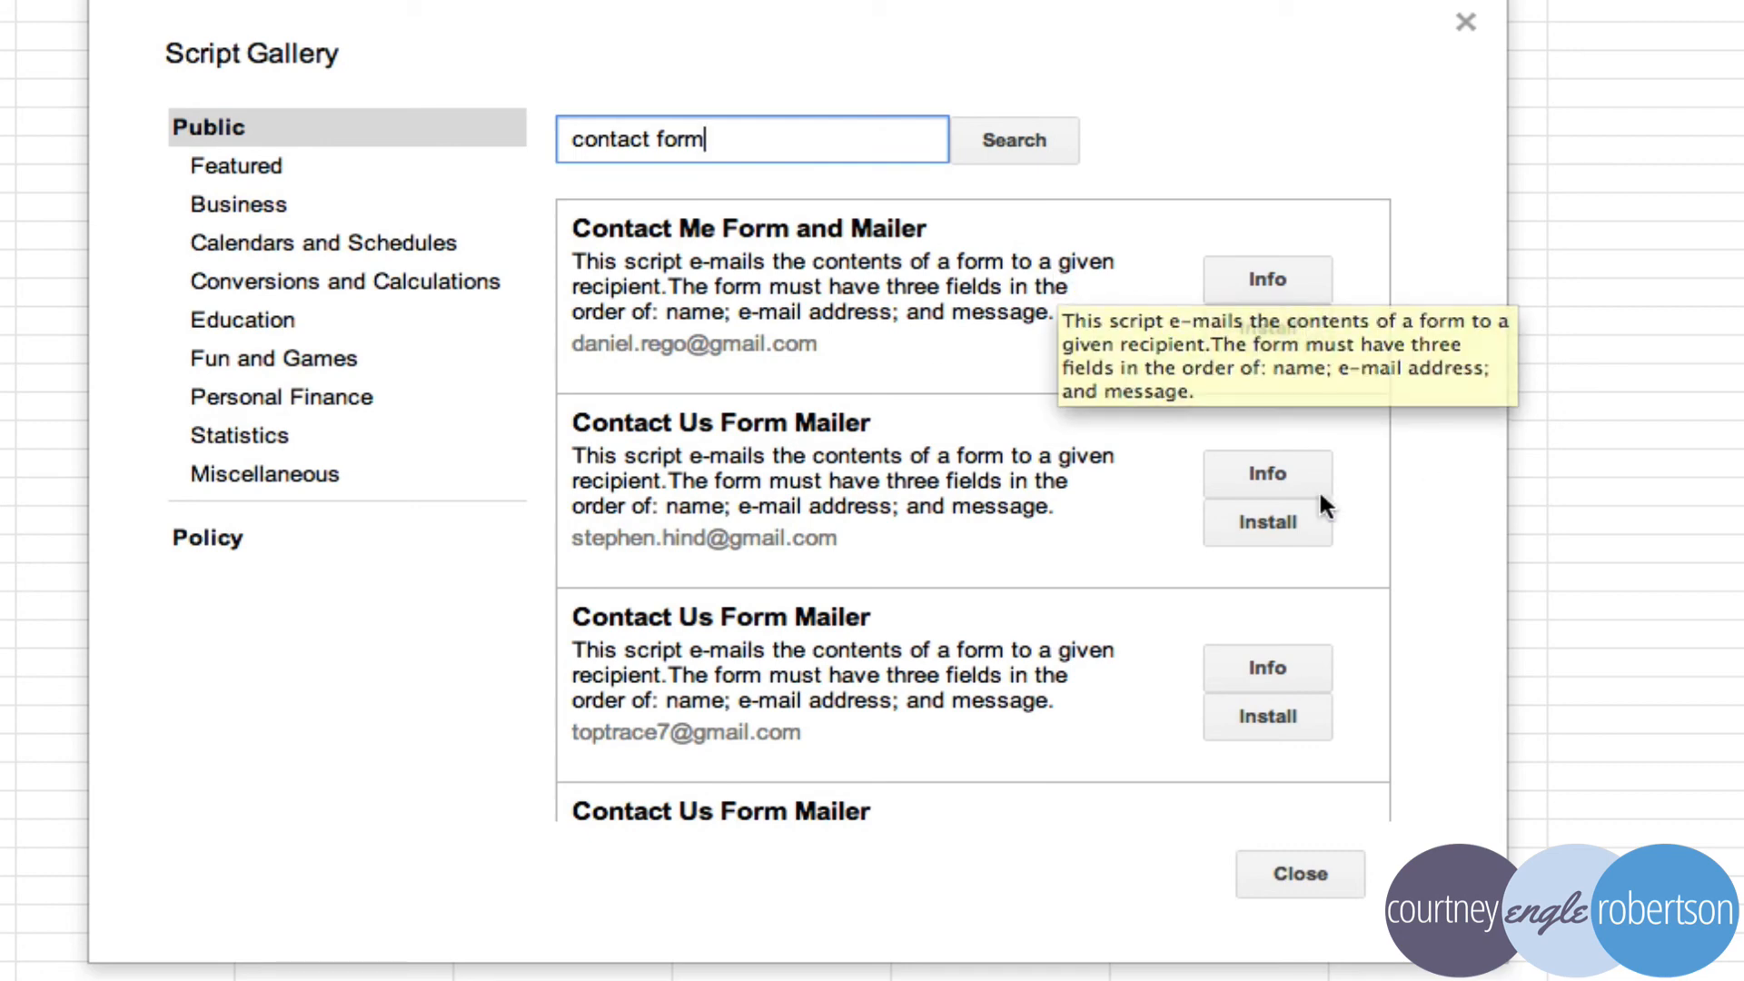
# Install the "Contact Me Form and Mailer" script and authorize it to send email
pyautogui.click(1272, 343)
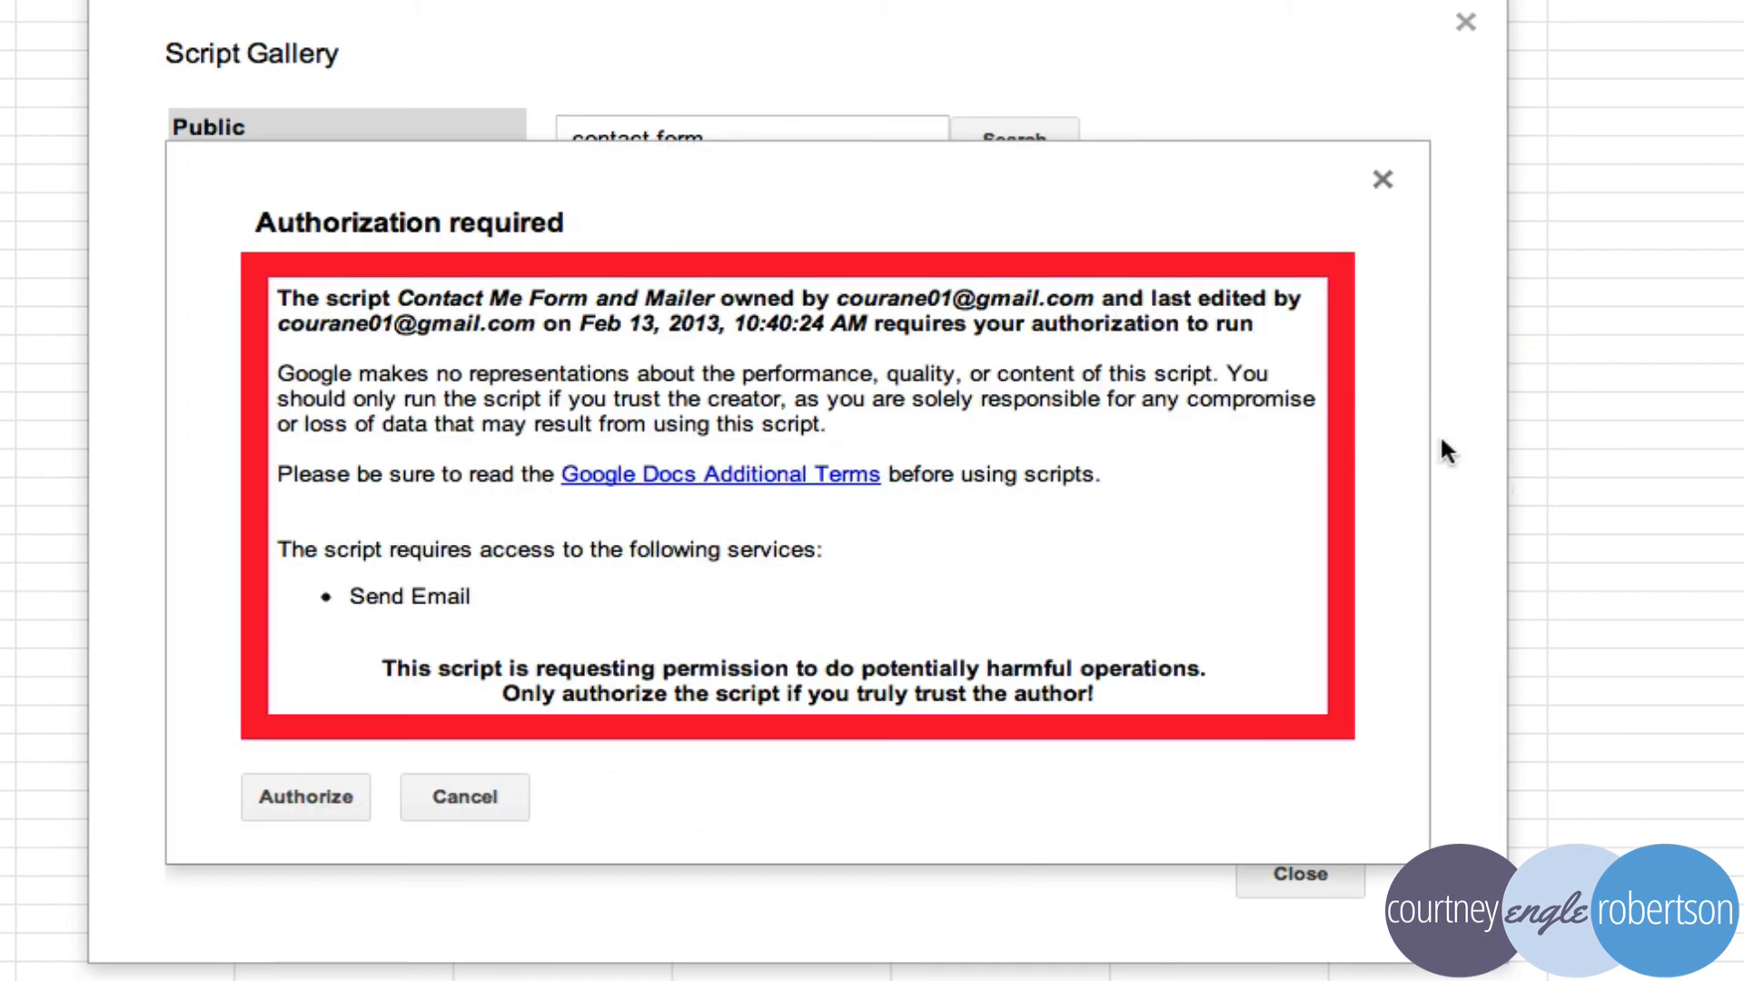
pyautogui.click(316, 804)
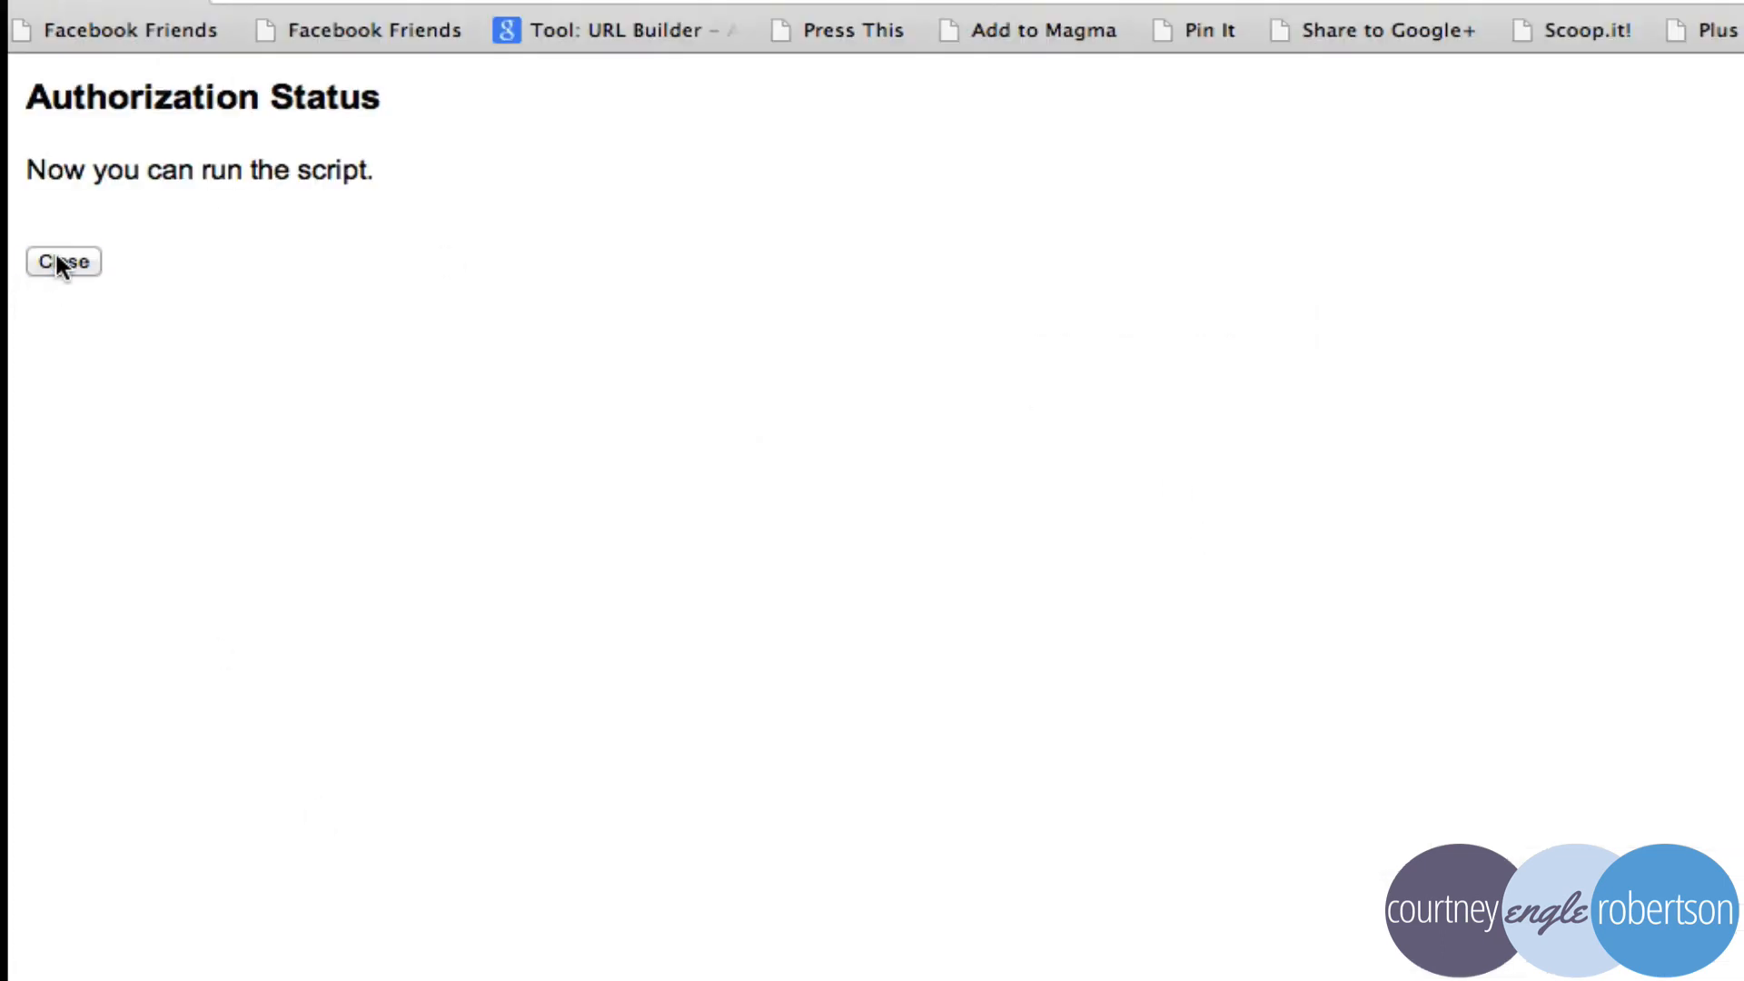
pyautogui.click(58, 262)
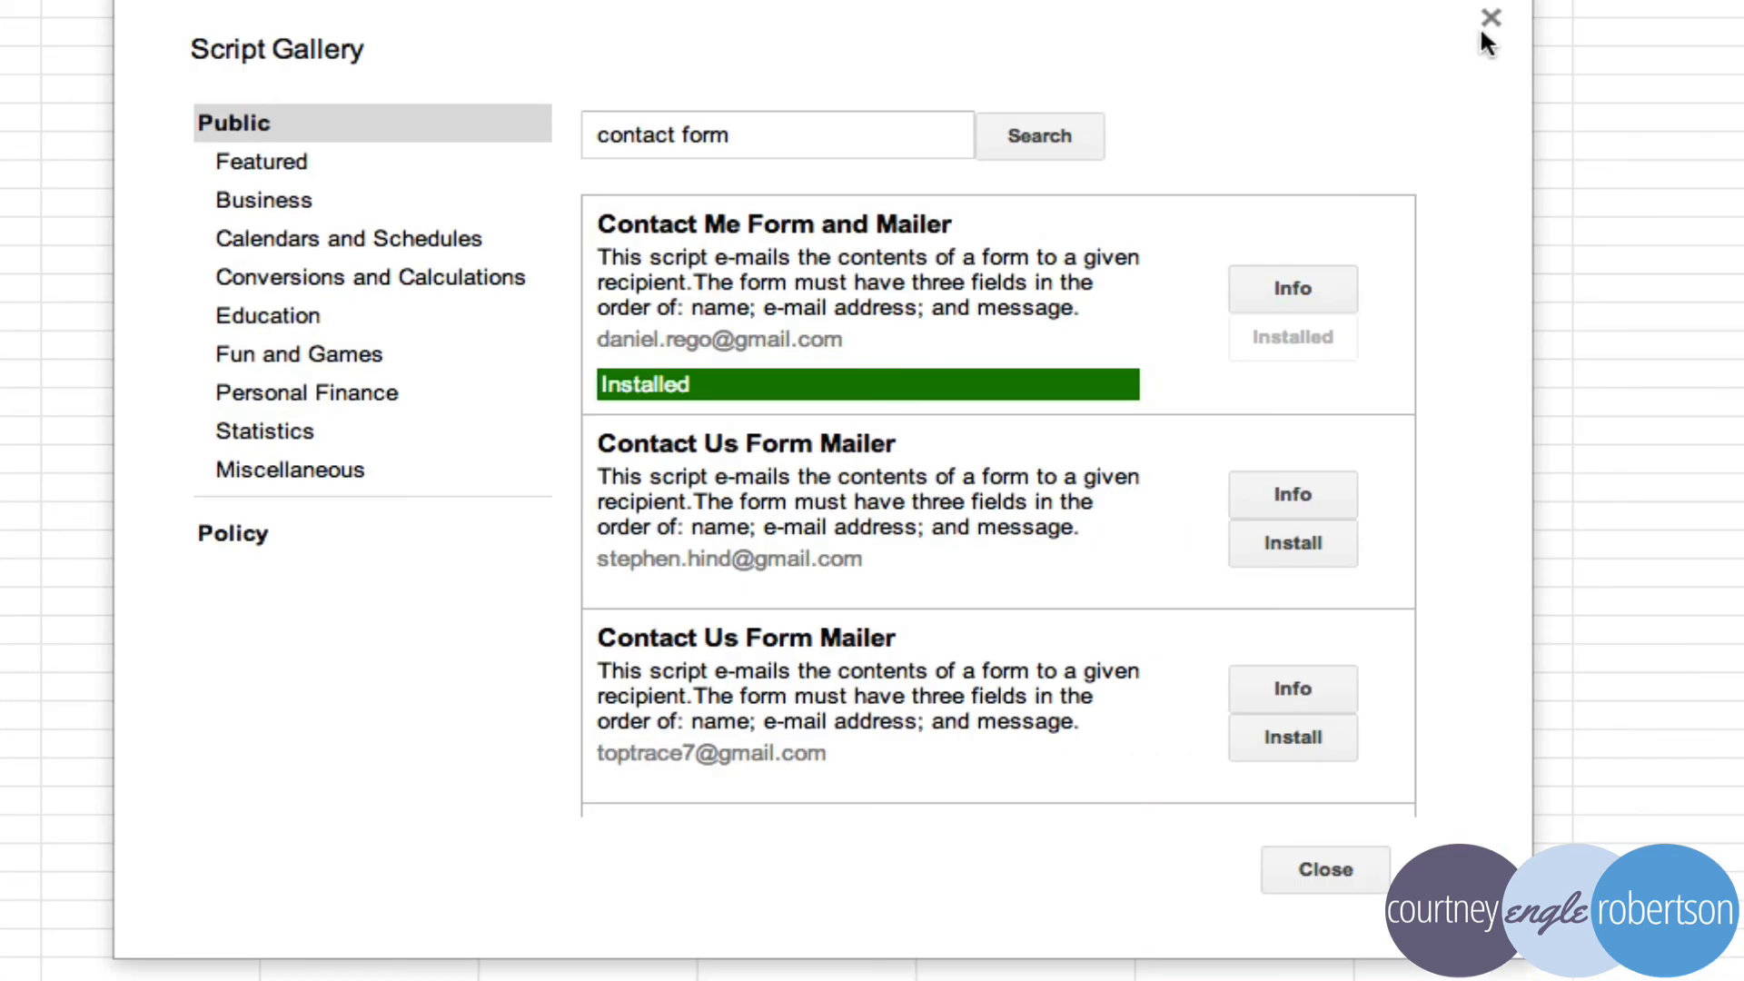
# Close the script gallery and review the embedded contact form on the Test Contact post preview
pyautogui.click(1326, 868)
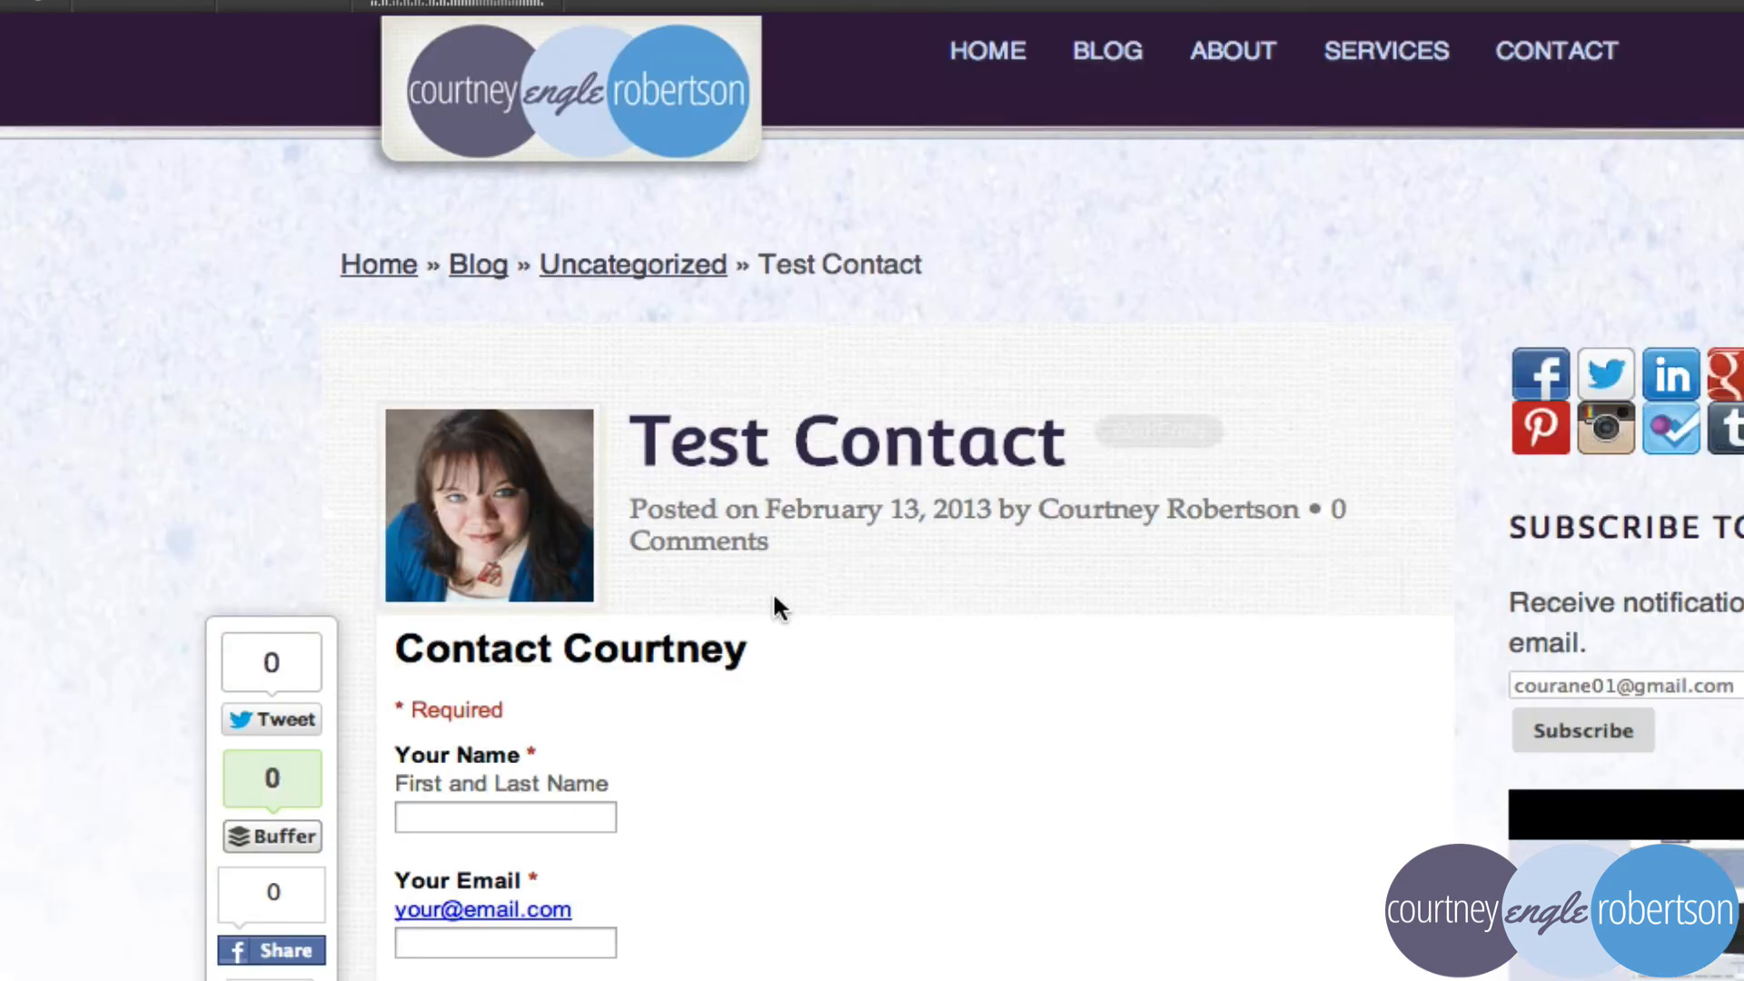
pyautogui.scroll(-3, 780, 607)
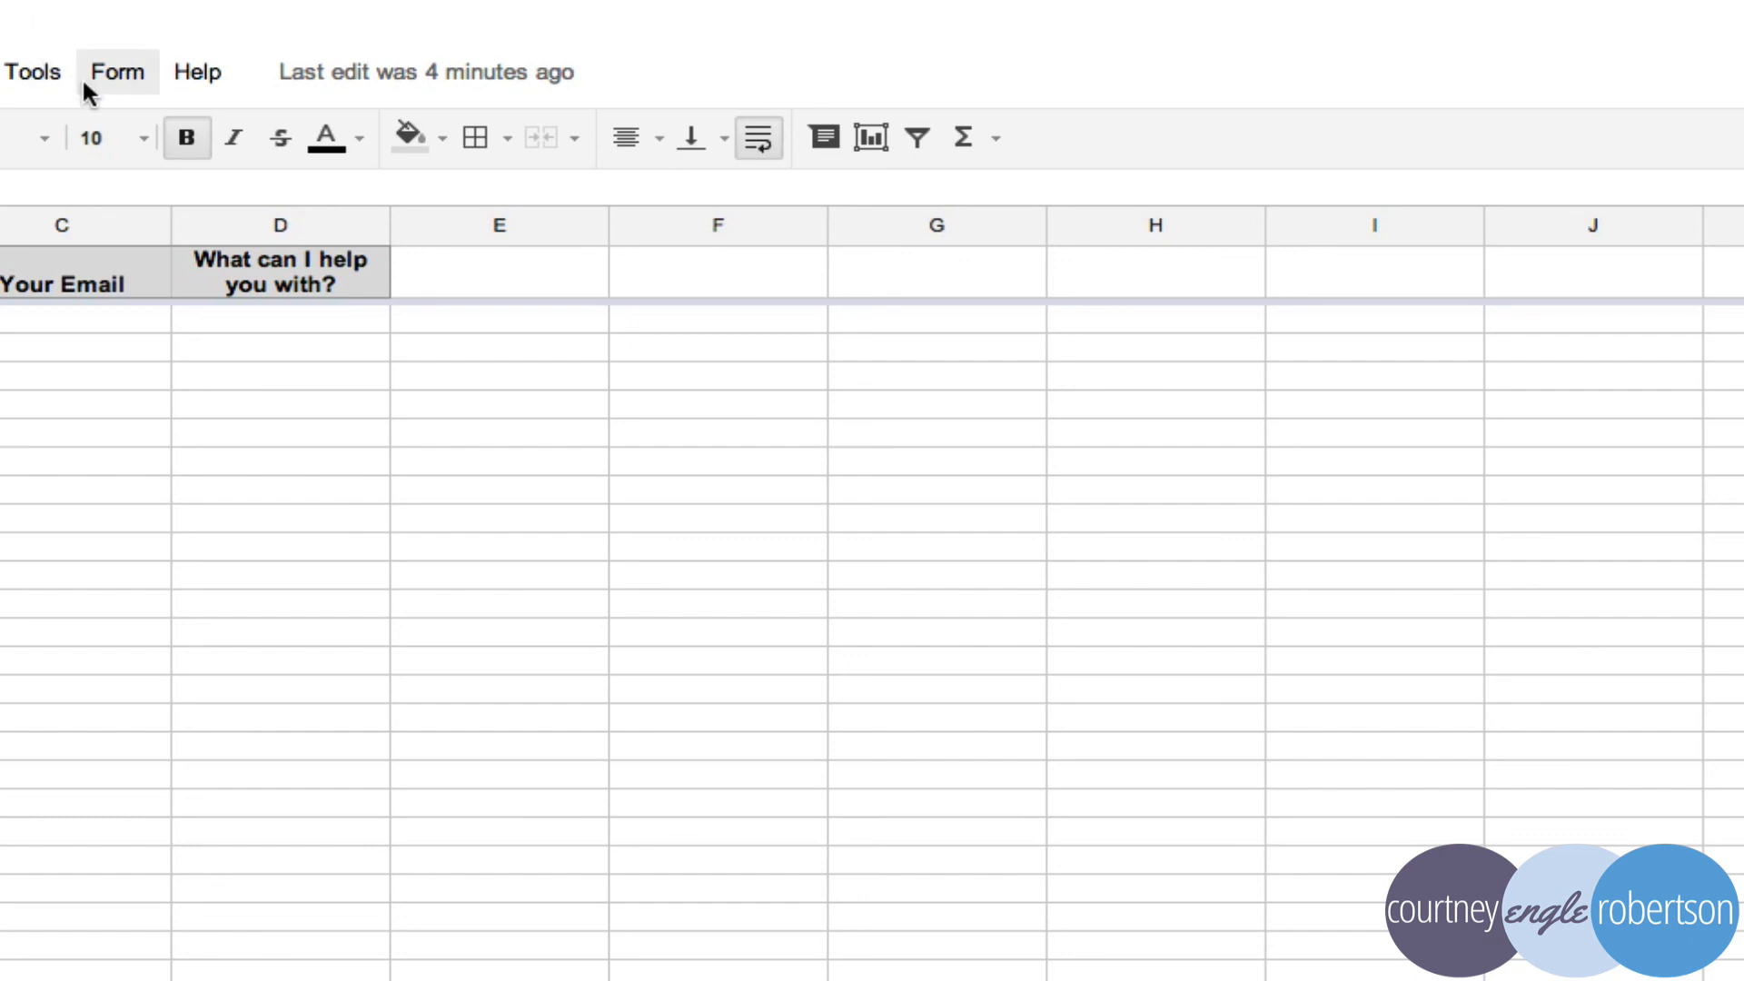
# Open the linked form for editing and add a Scale question ranging from 1 to 3 below "What can I help you with?"
pyautogui.click(136, 80)
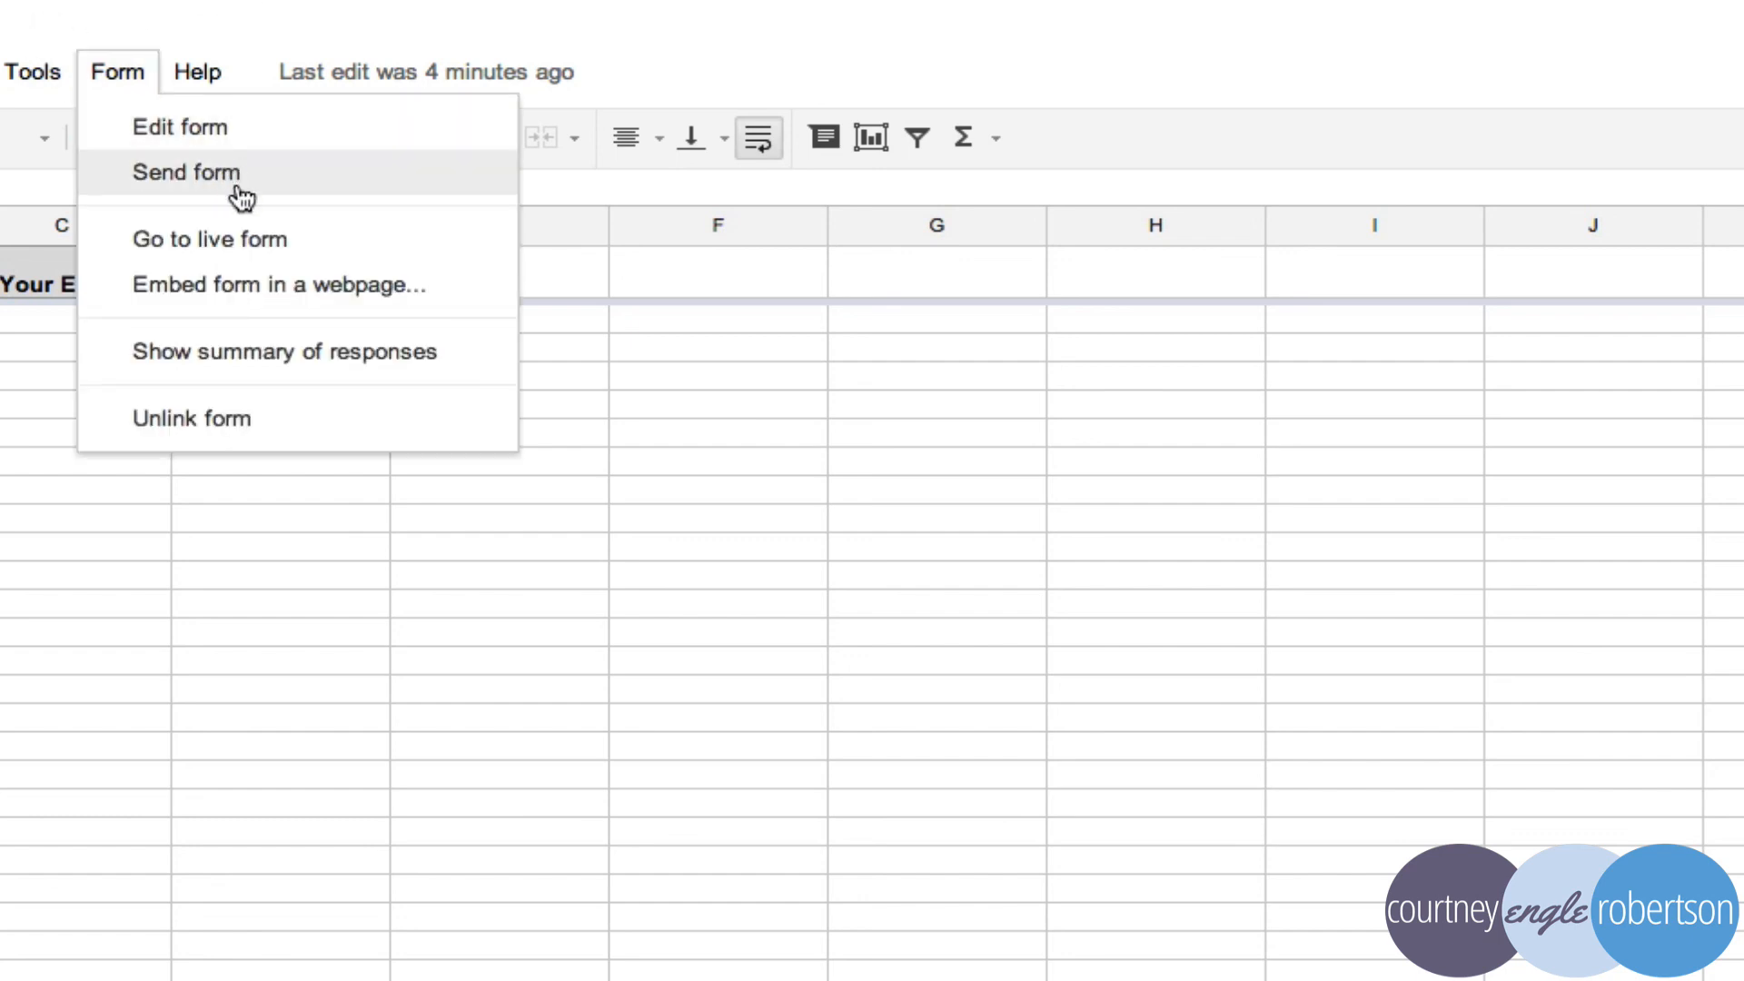
pyautogui.click(342, 146)
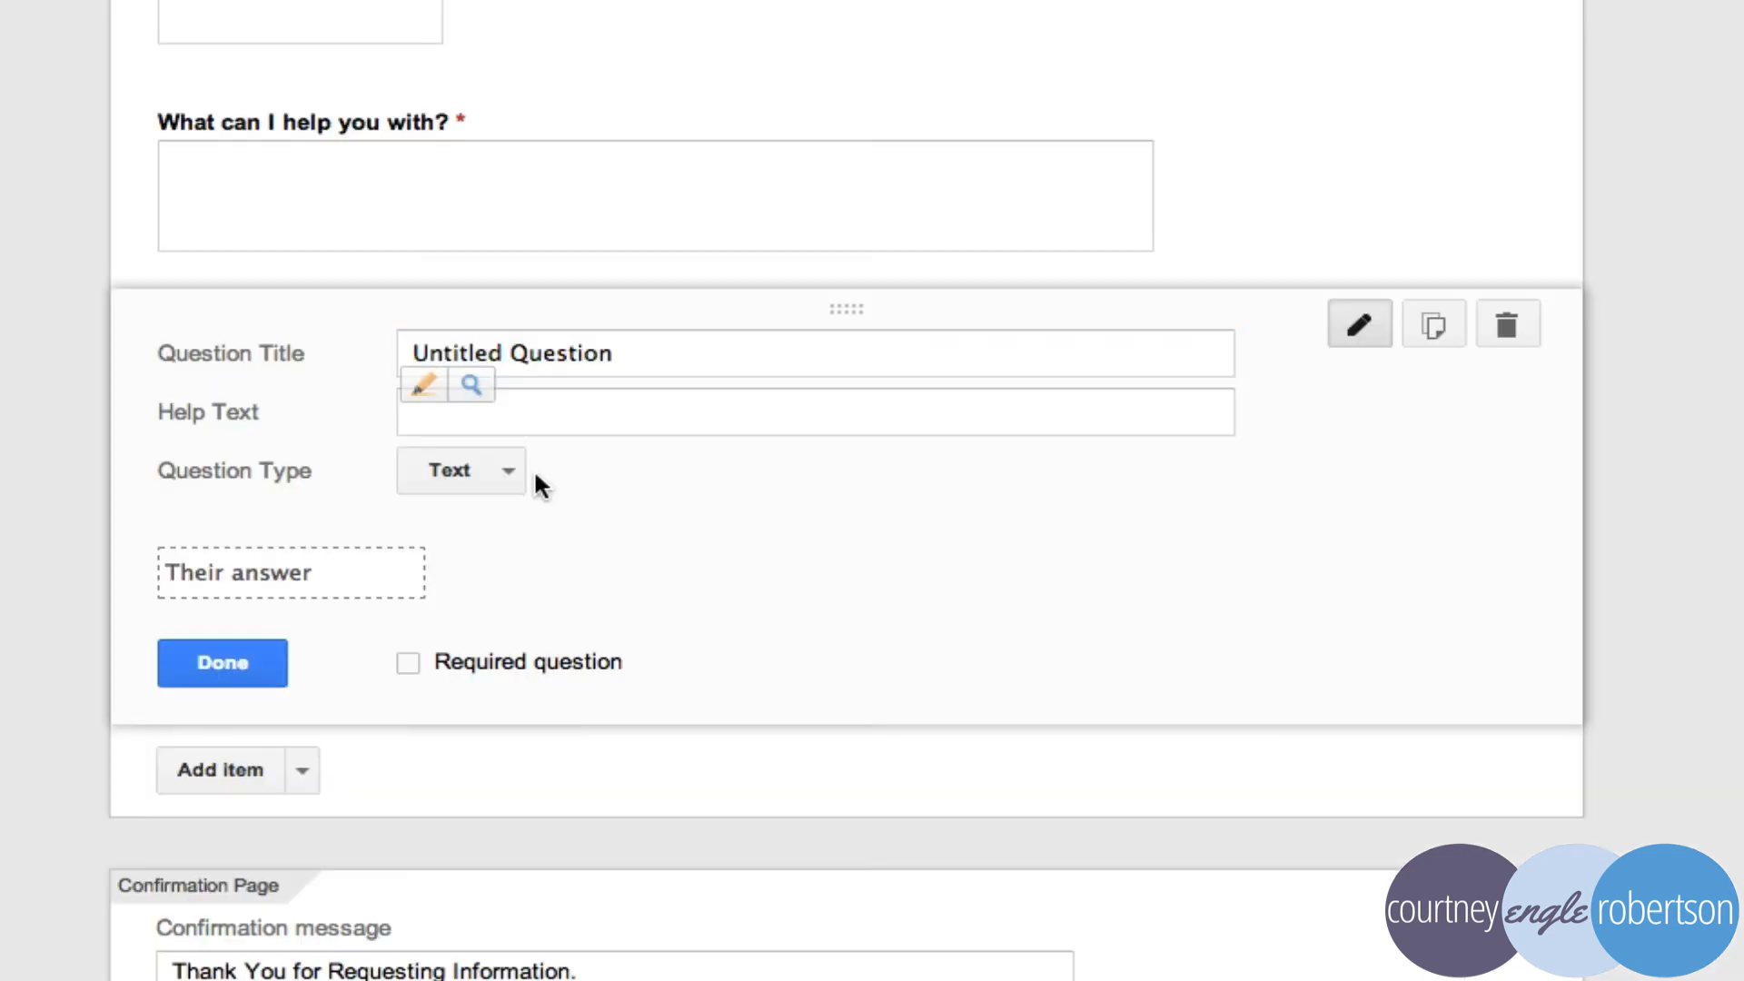
pyautogui.click(527, 468)
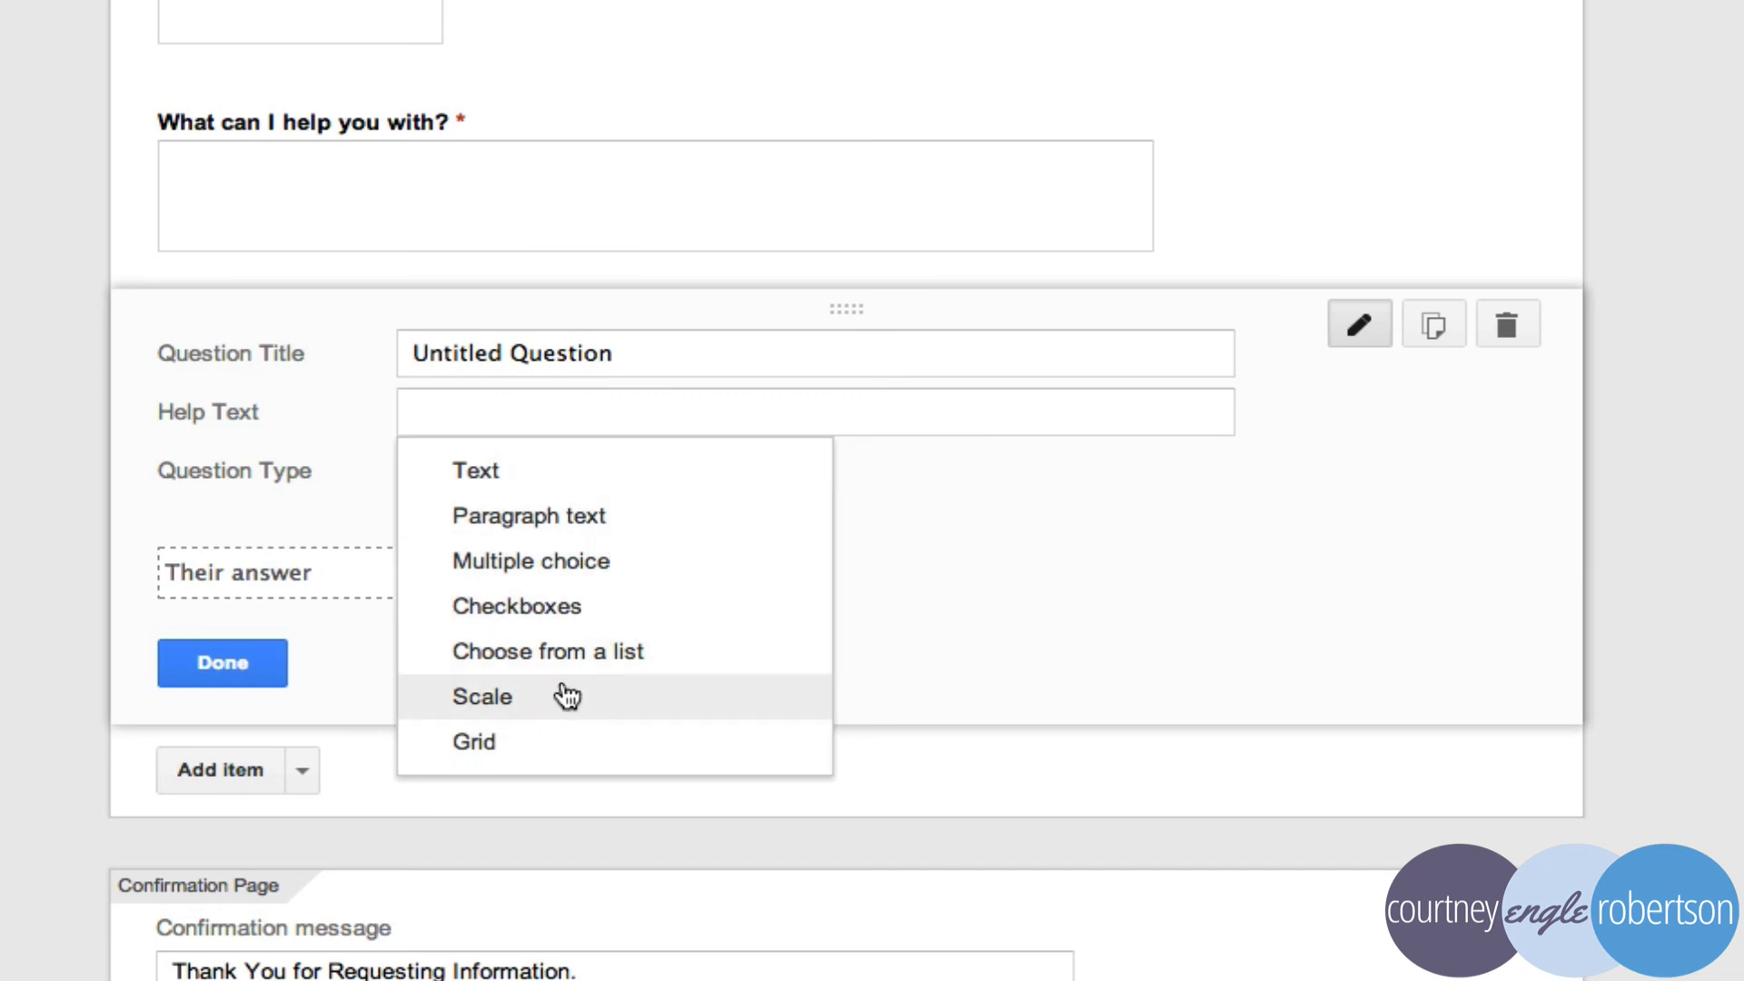
pyautogui.click(498, 707)
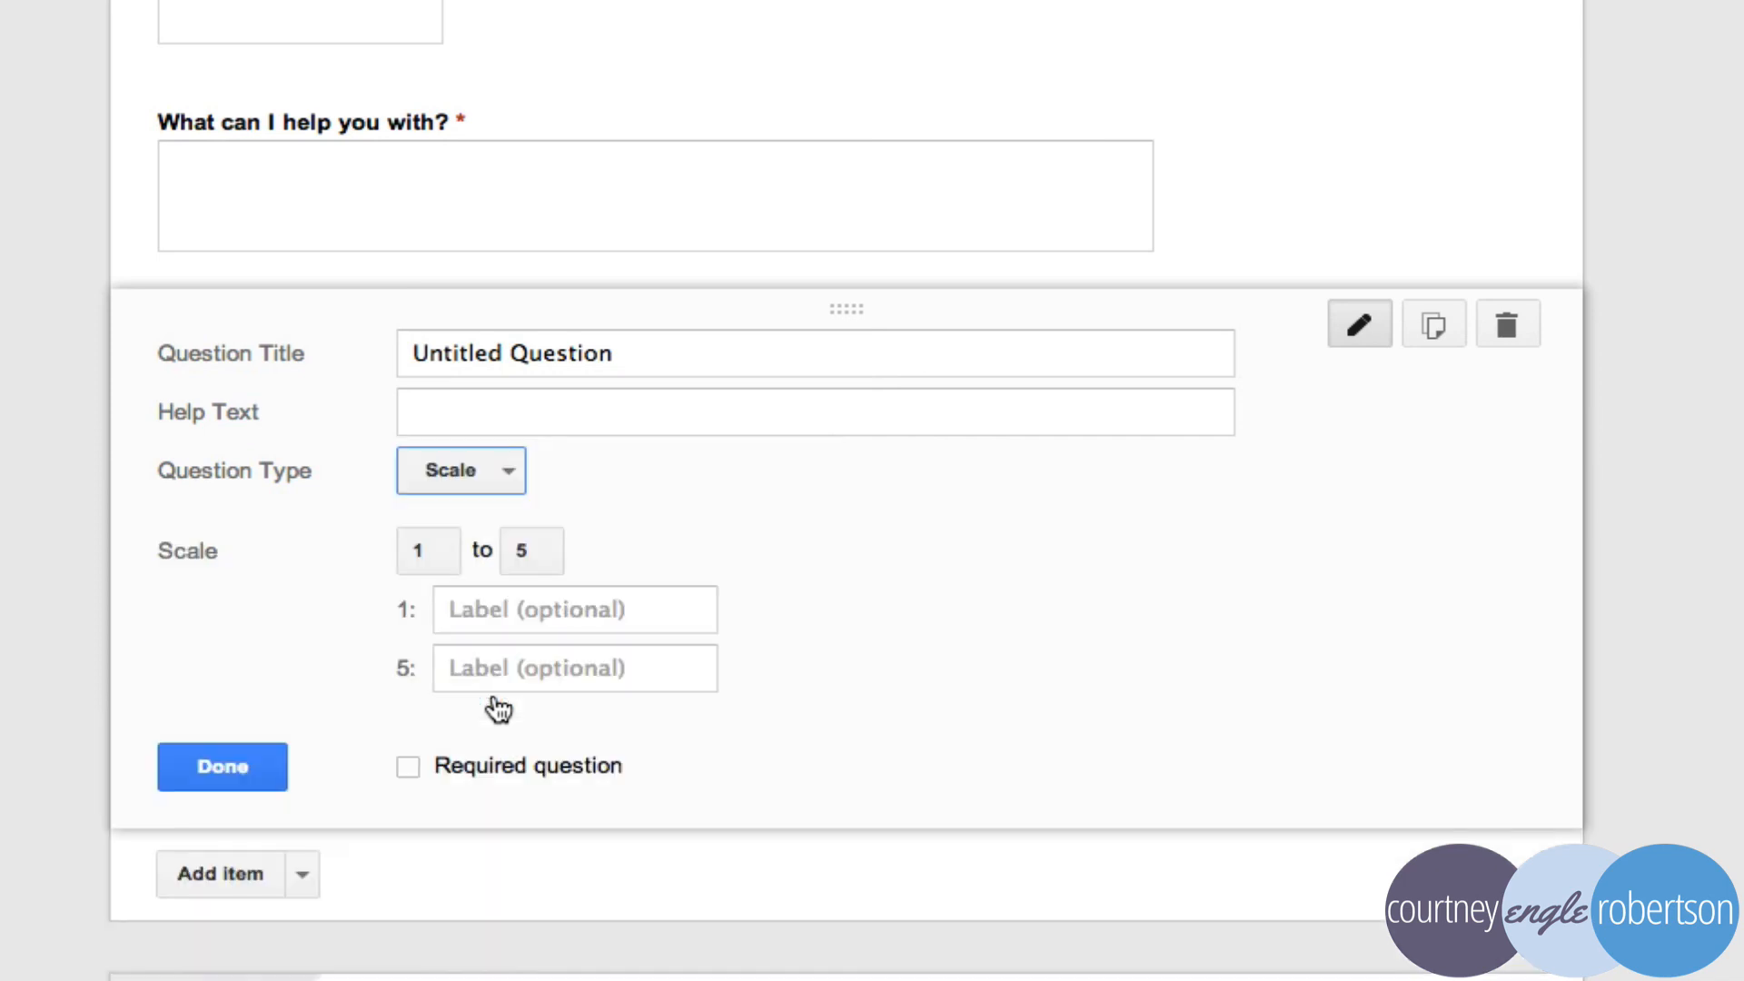
pyautogui.click(545, 565)
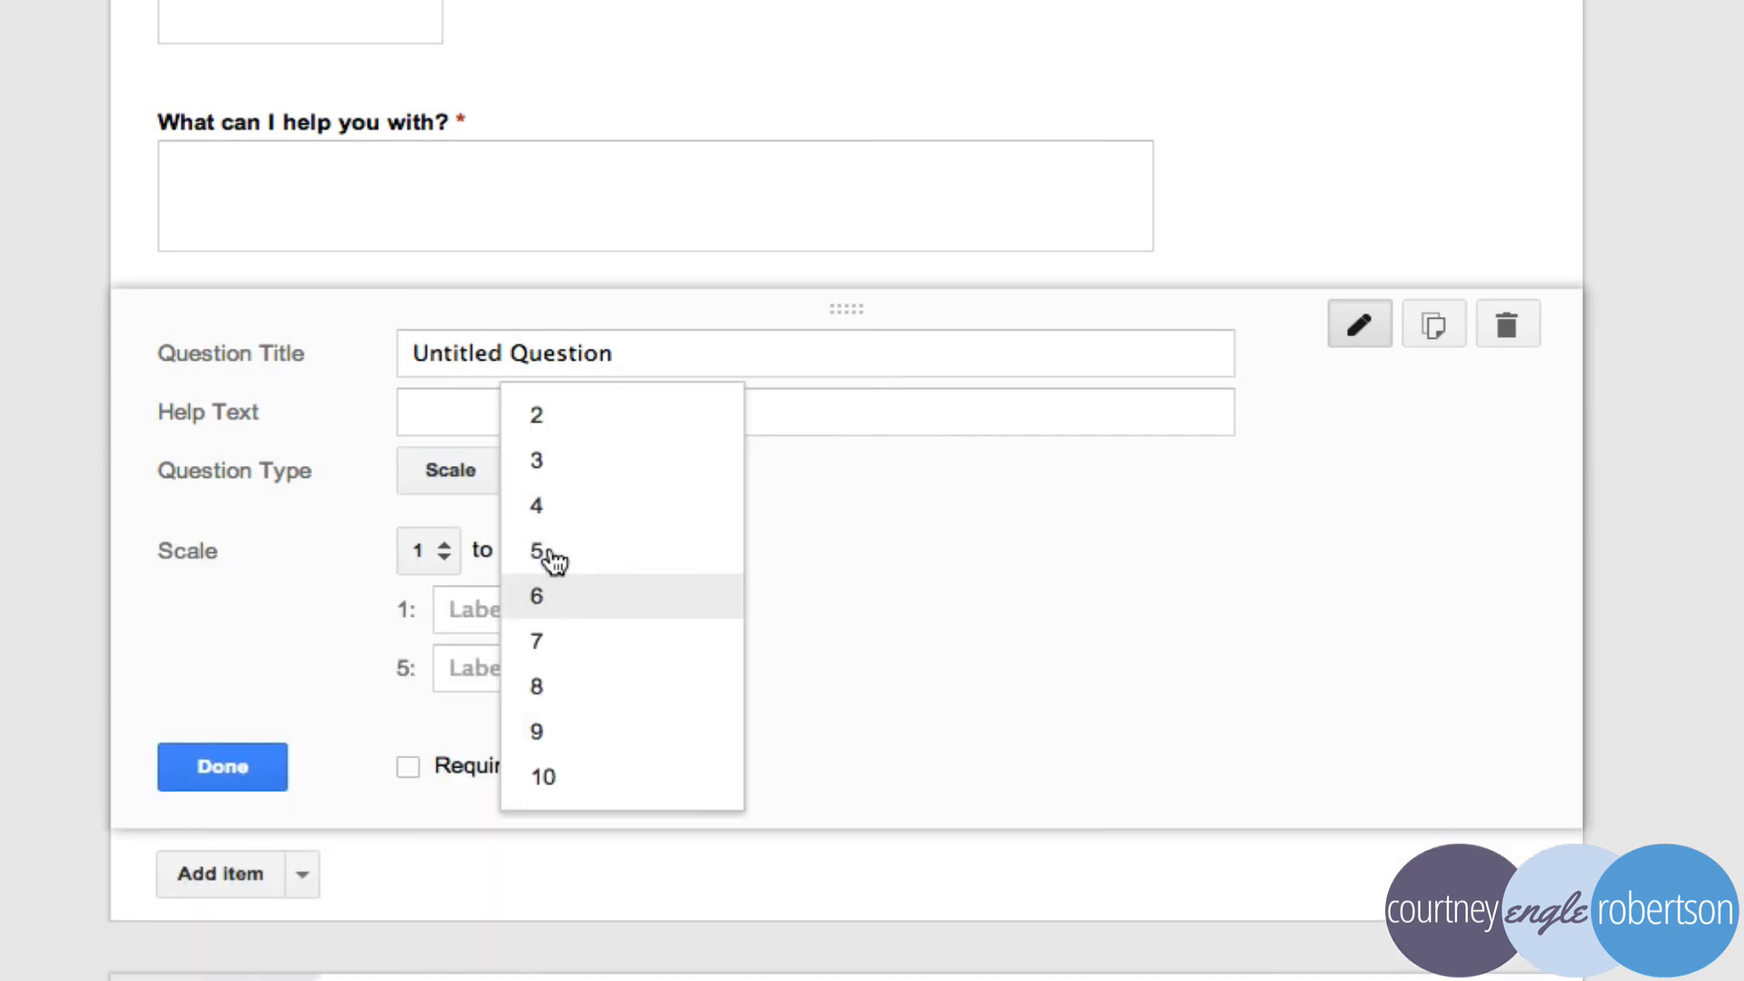
pyautogui.click(557, 463)
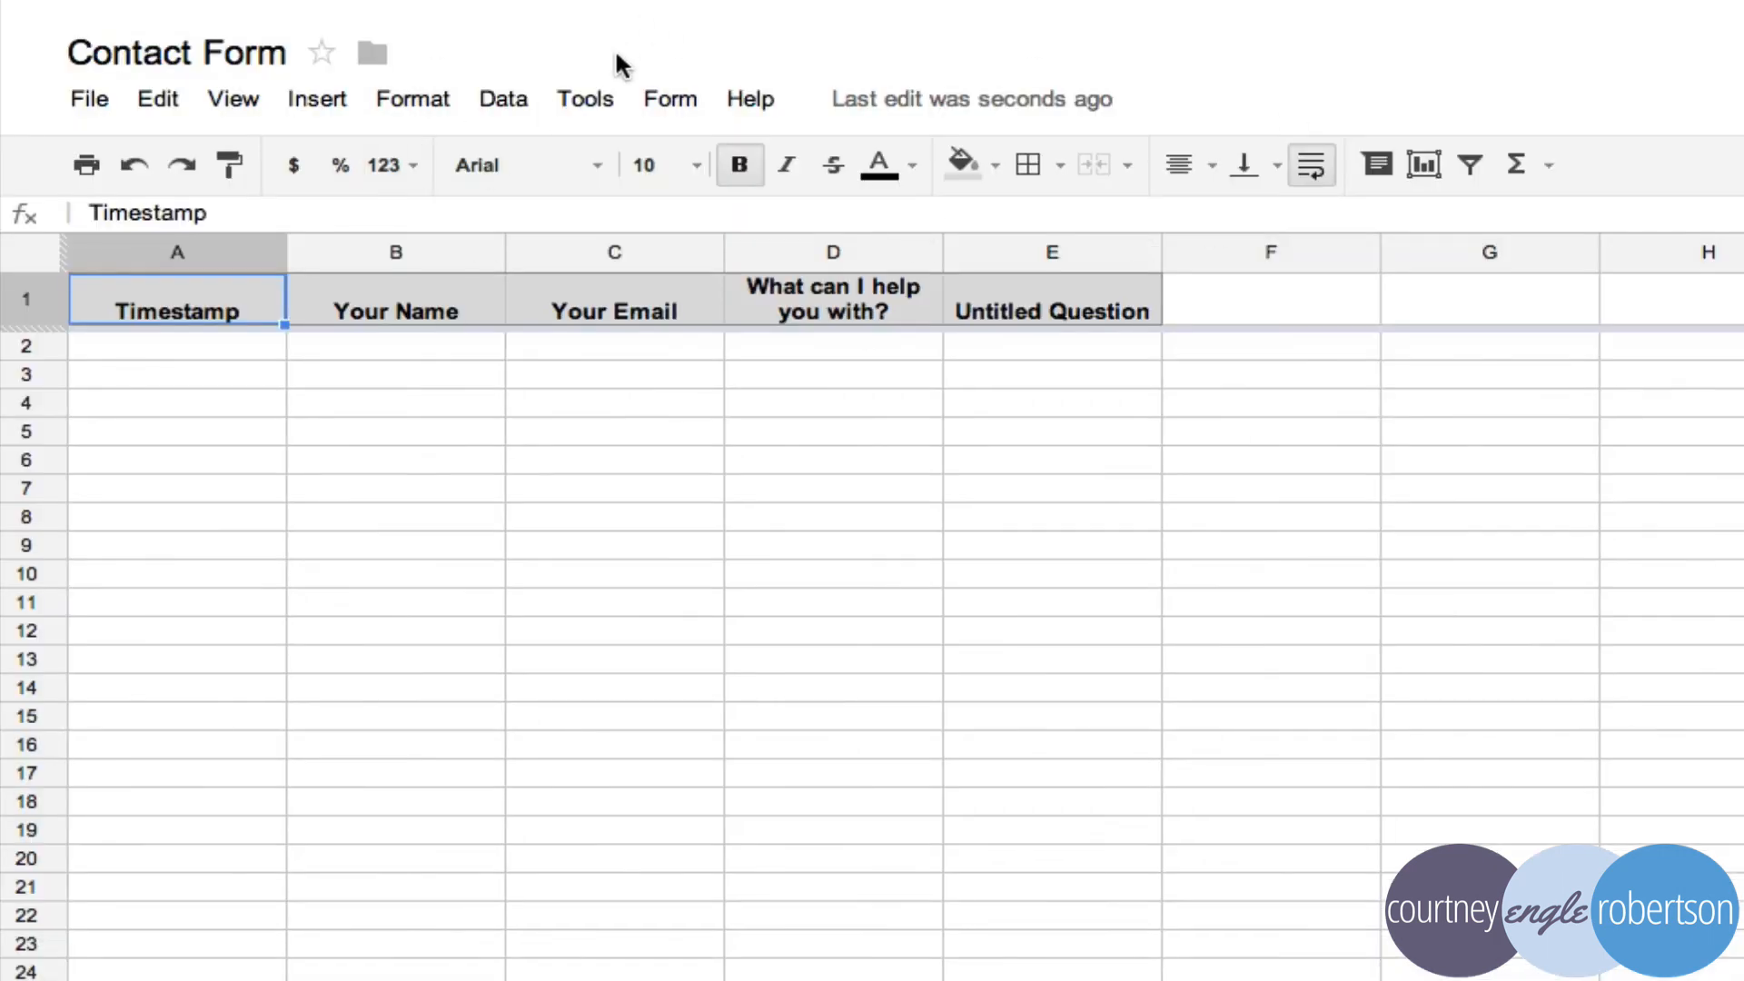
# Open the Contact Form spreadsheet's script gallery and browse the Statistics scripts
pyautogui.click(600, 98)
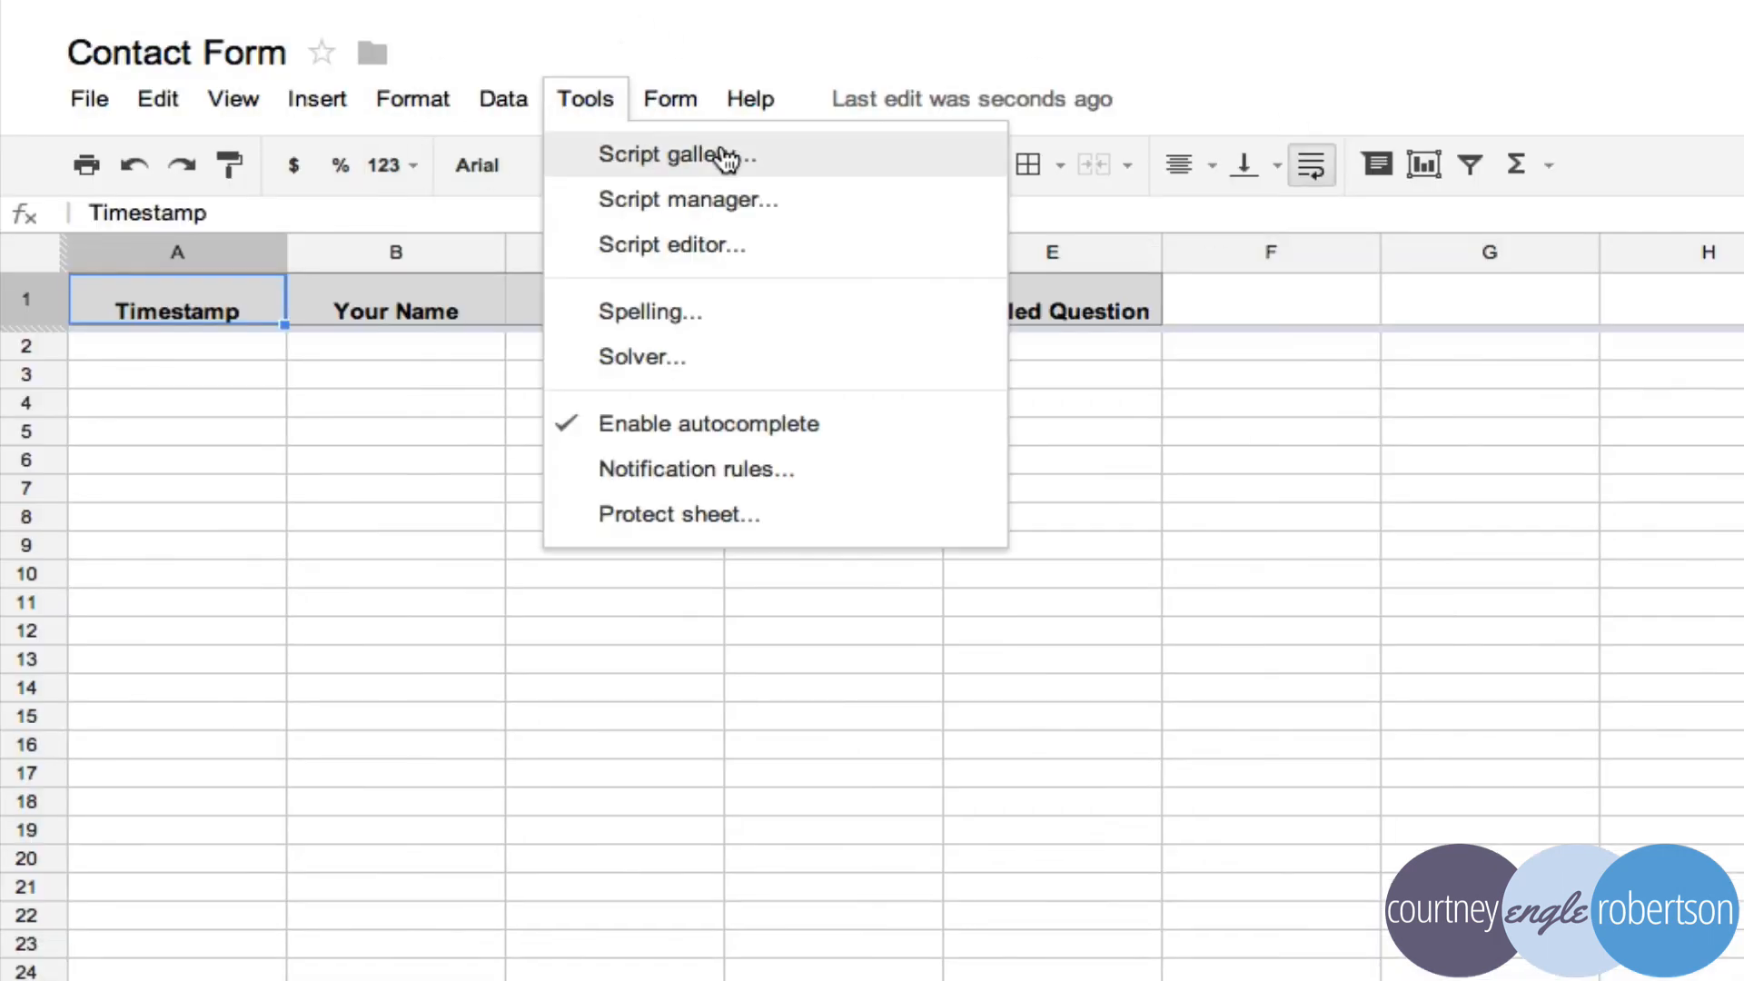
pyautogui.click(650, 157)
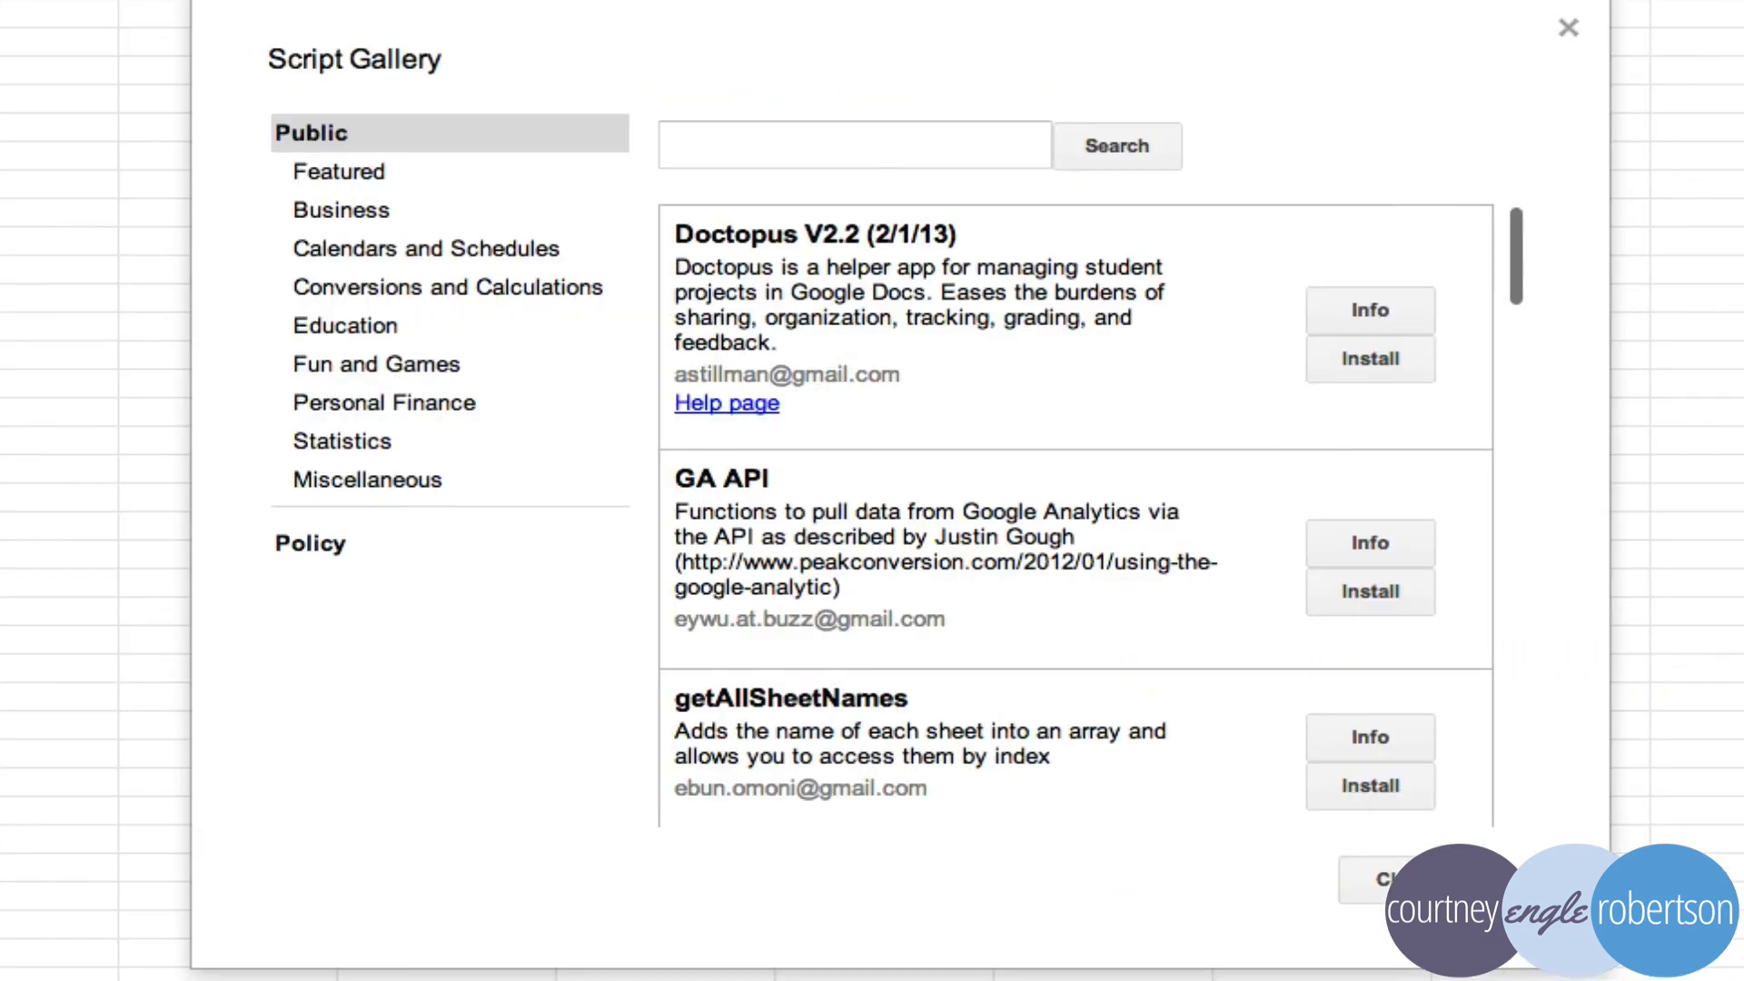
pyautogui.click(350, 445)
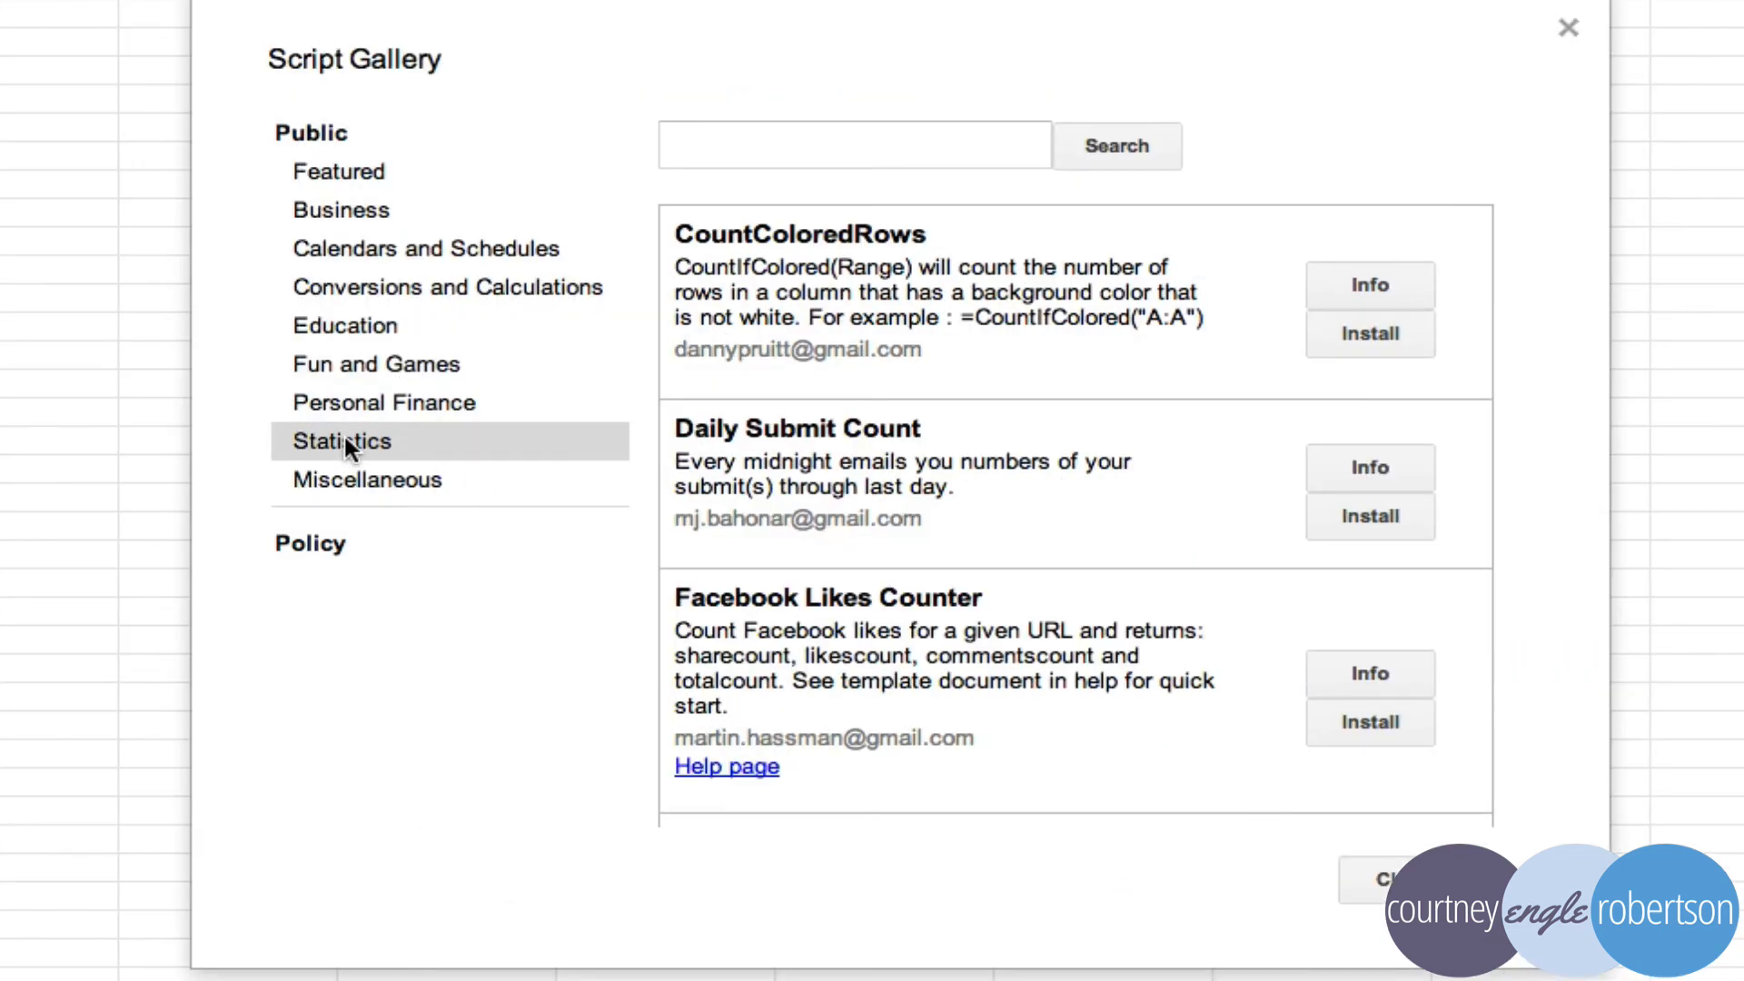